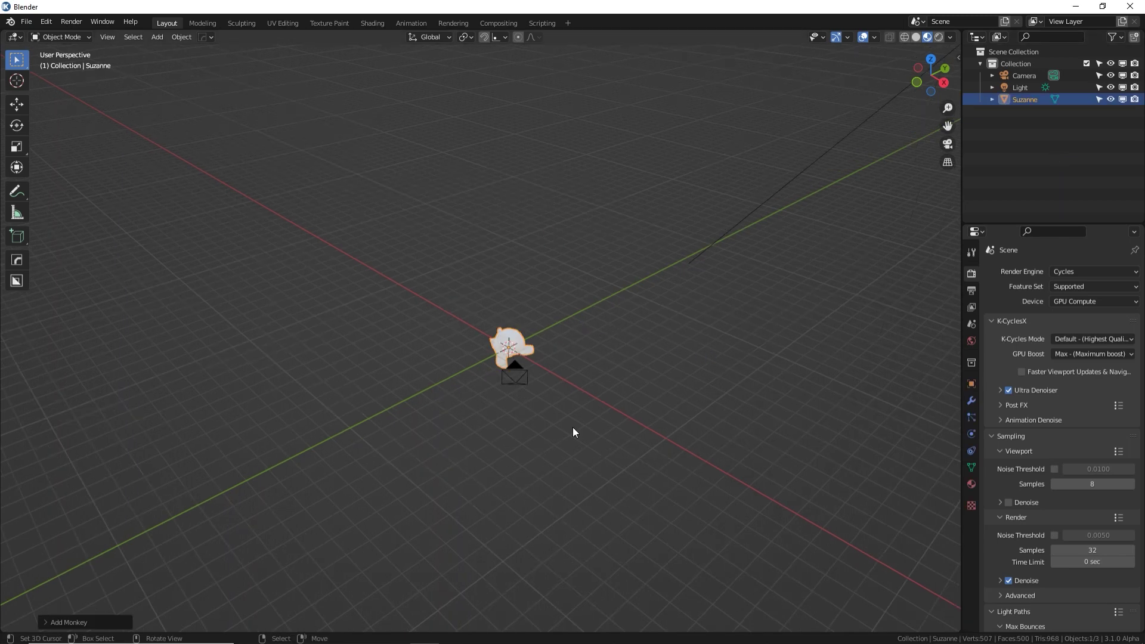
# Split the 3D view into stacked viewports, then divide the top area into several smaller viewports
pyautogui.moveTo(526, 267); pyautogui.dragTo(742, 158, button='middle')
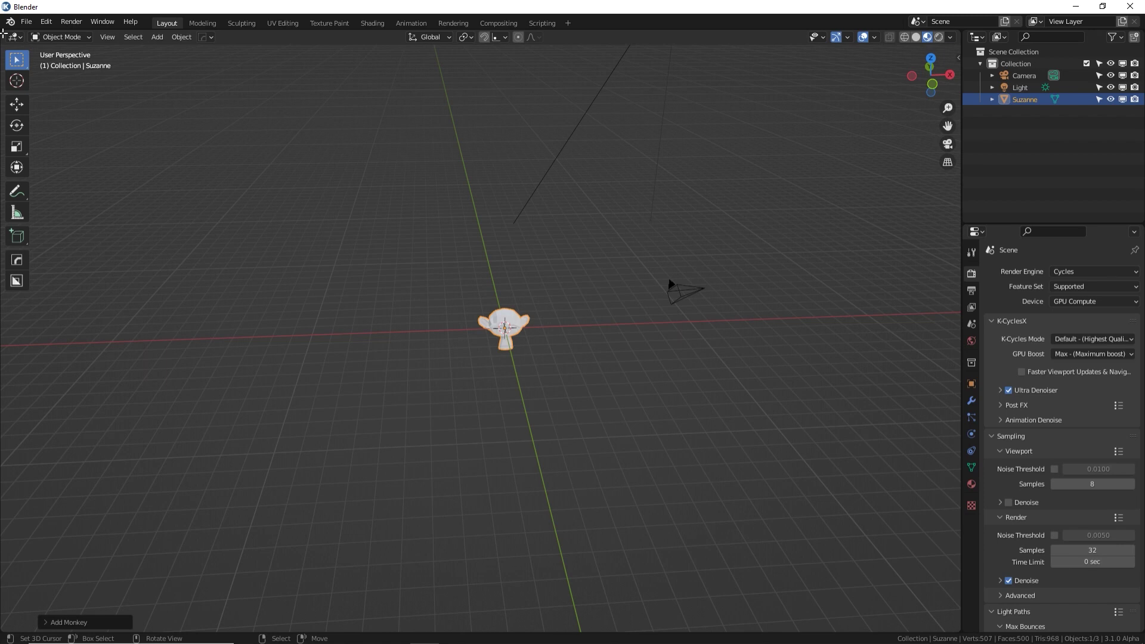
pyautogui.moveTo(3, 33); pyautogui.dragTo(214, 275)
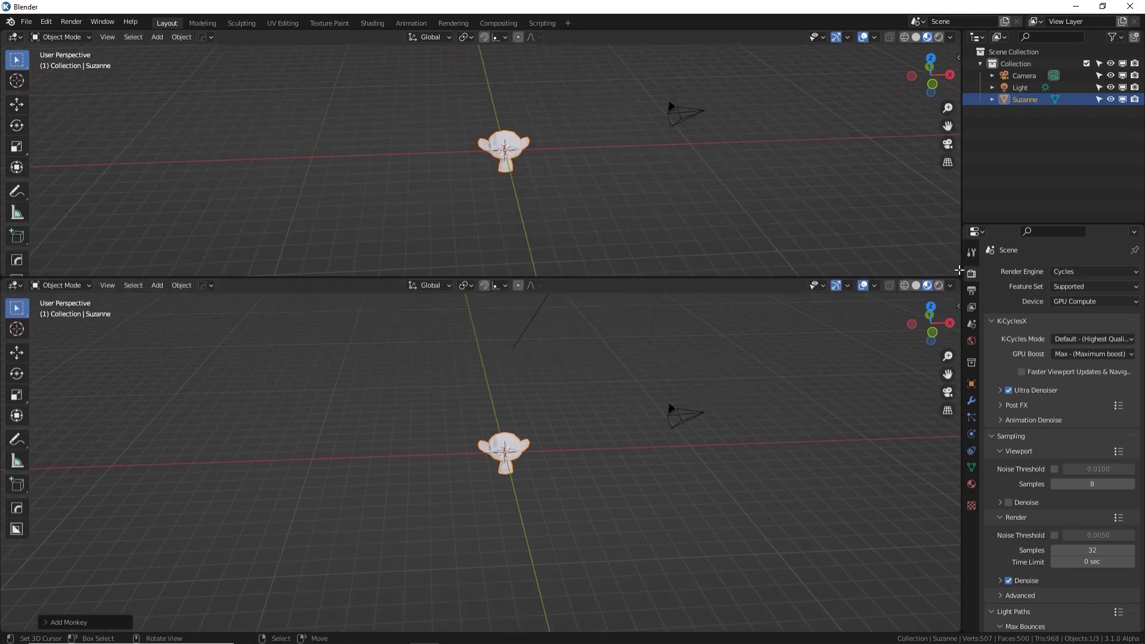
pyautogui.moveTo(958, 272); pyautogui.dragTo(735, 146)
pyautogui.moveTo(968, 141); pyautogui.dragTo(727, 215)
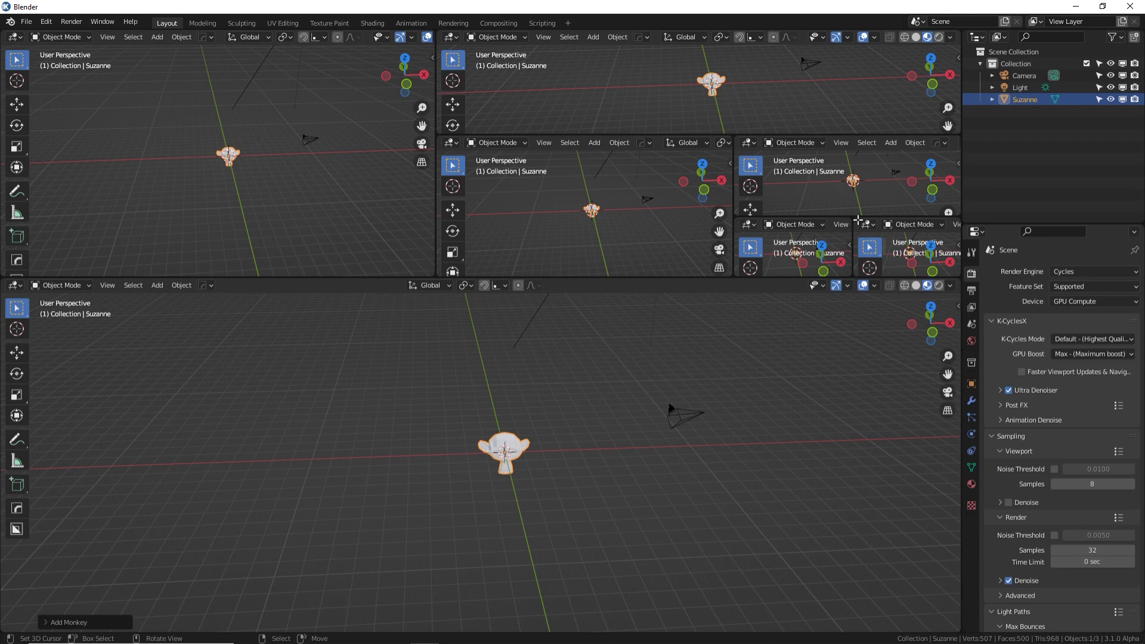
# Join the extra viewports back together, leaving two stacked viewports
pyautogui.moveTo(858, 220); pyautogui.dragTo(567, 190)
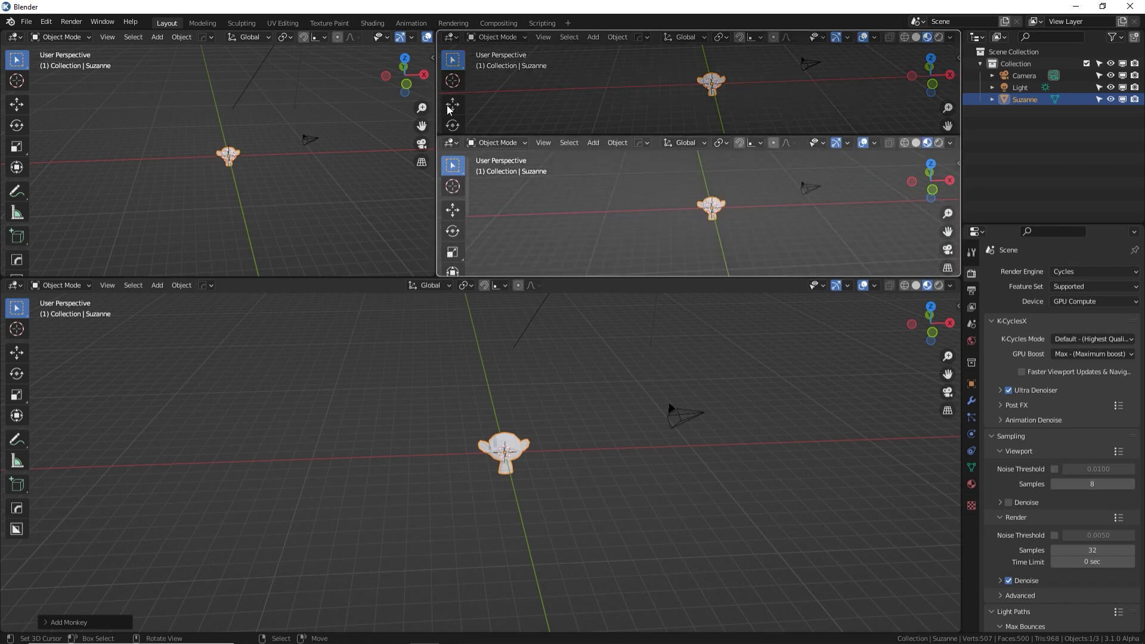
pyautogui.moveTo(448, 110); pyautogui.dragTo(449, 102)
pyautogui.moveTo(438, 31); pyautogui.dragTo(457, 33)
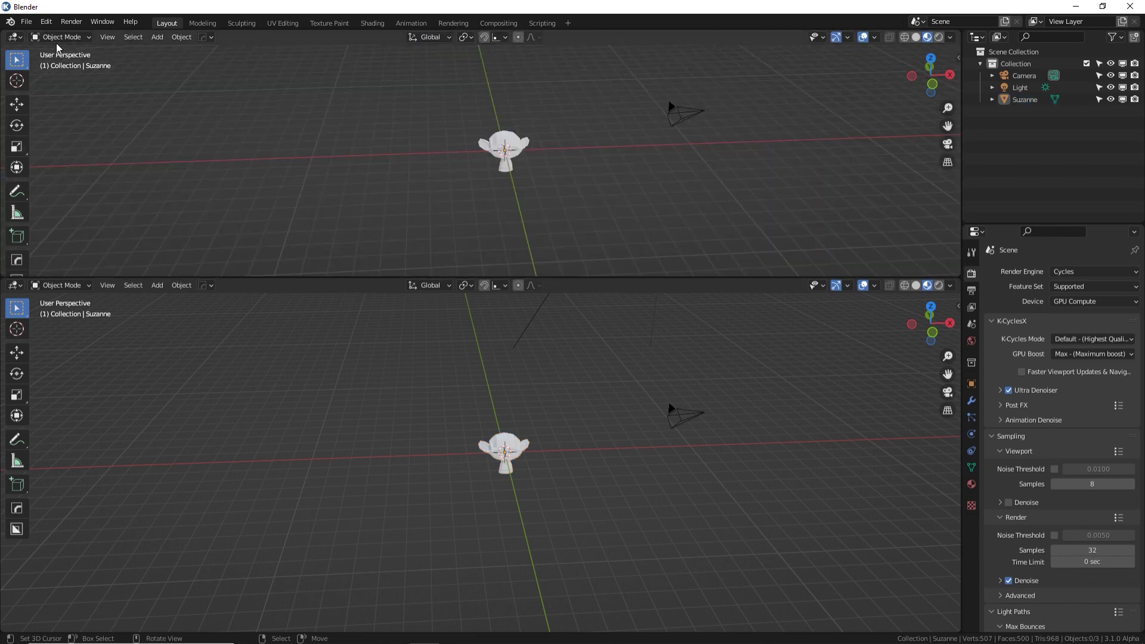
# Change the top area to a Shader Editor and drag its border down to make it taller
pyautogui.click(15, 37)
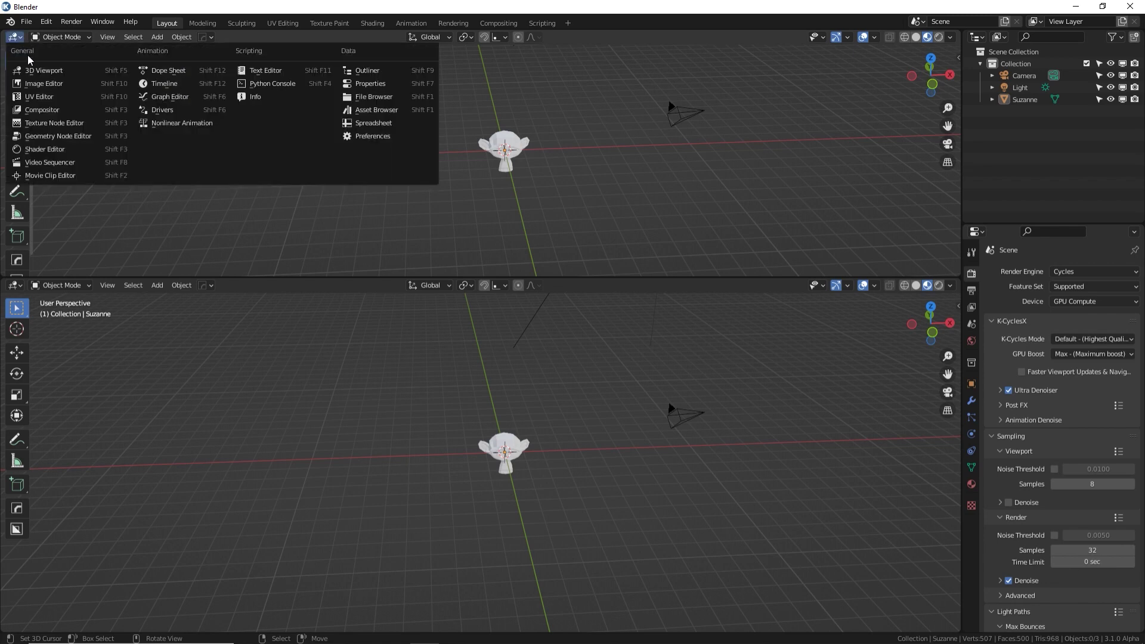
pyautogui.click(54, 150)
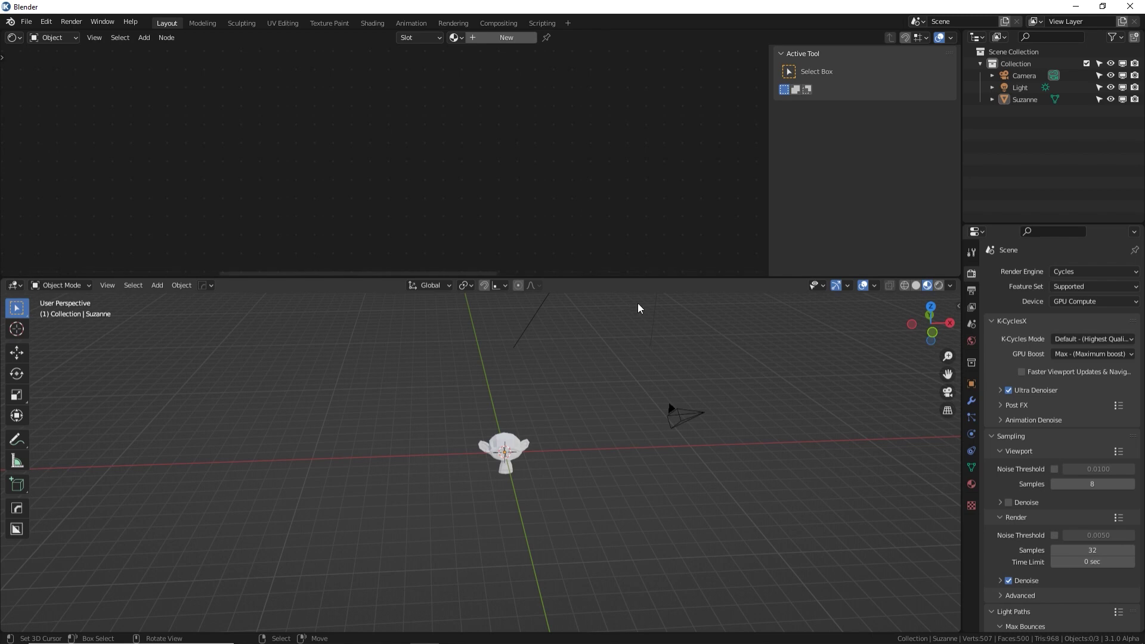
pyautogui.moveTo(635, 278); pyautogui.dragTo(649, 463)
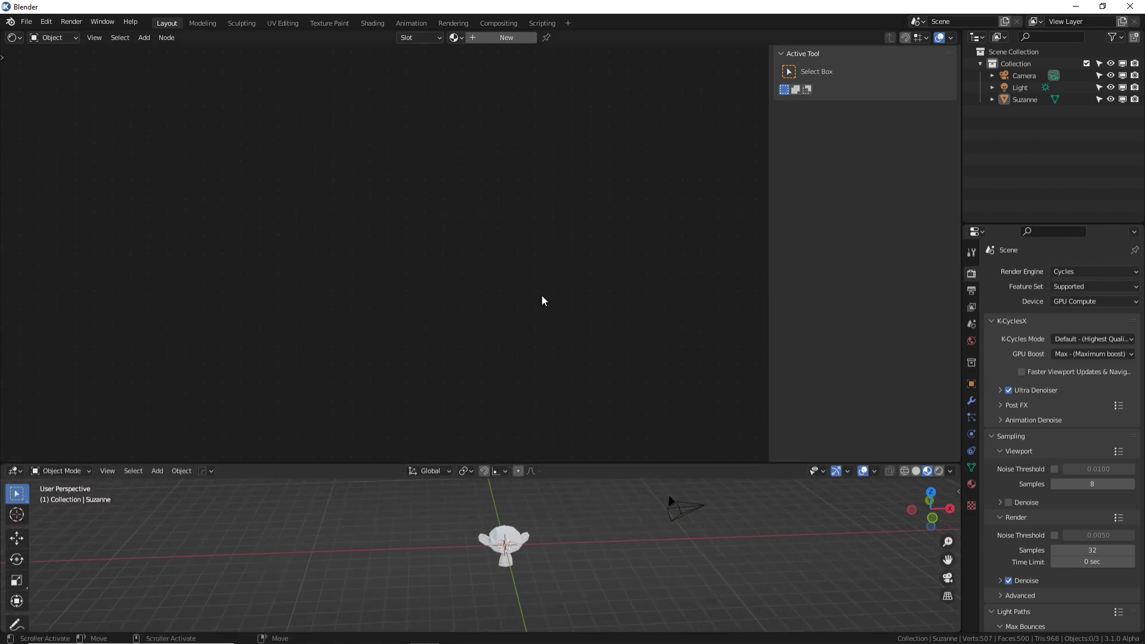
# Toggle the Shader Editor sidebar and toolbar, try the tool variants, return to Select Box, and select Suzanne
pyautogui.press('n')
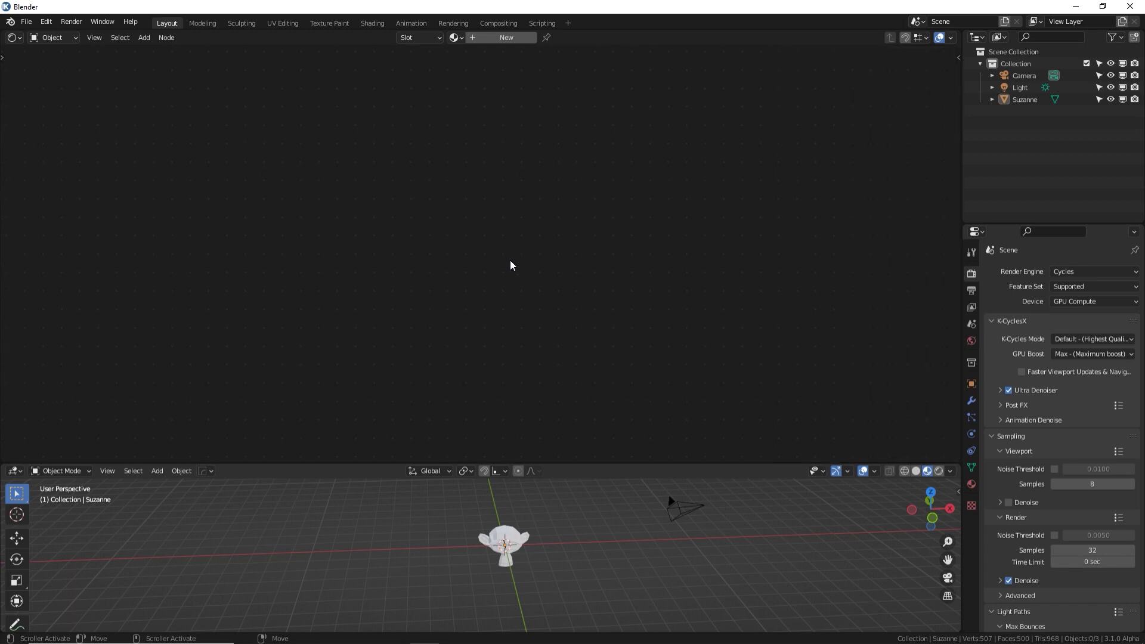
pyautogui.press('t')
pyautogui.click(16, 61)
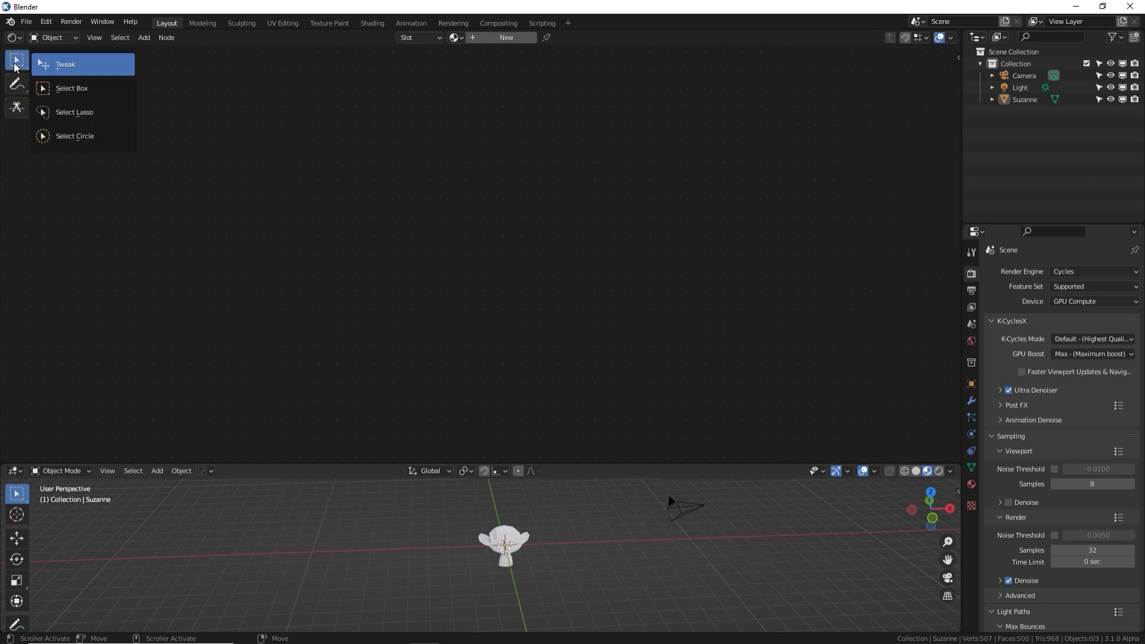
pyautogui.click(16, 84)
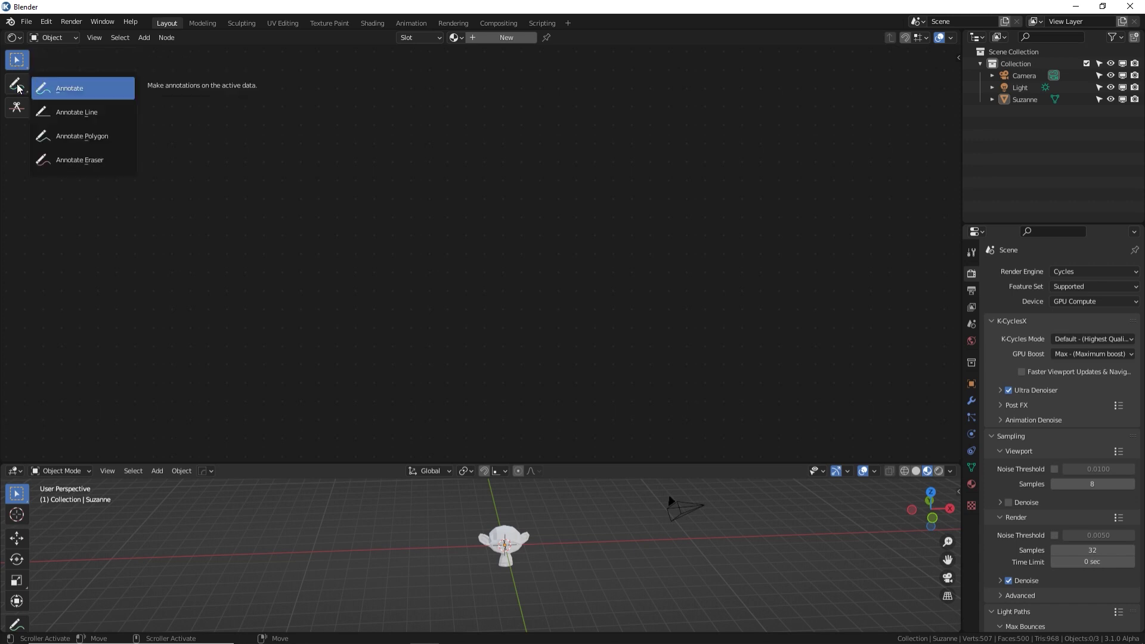
pyautogui.click(17, 107)
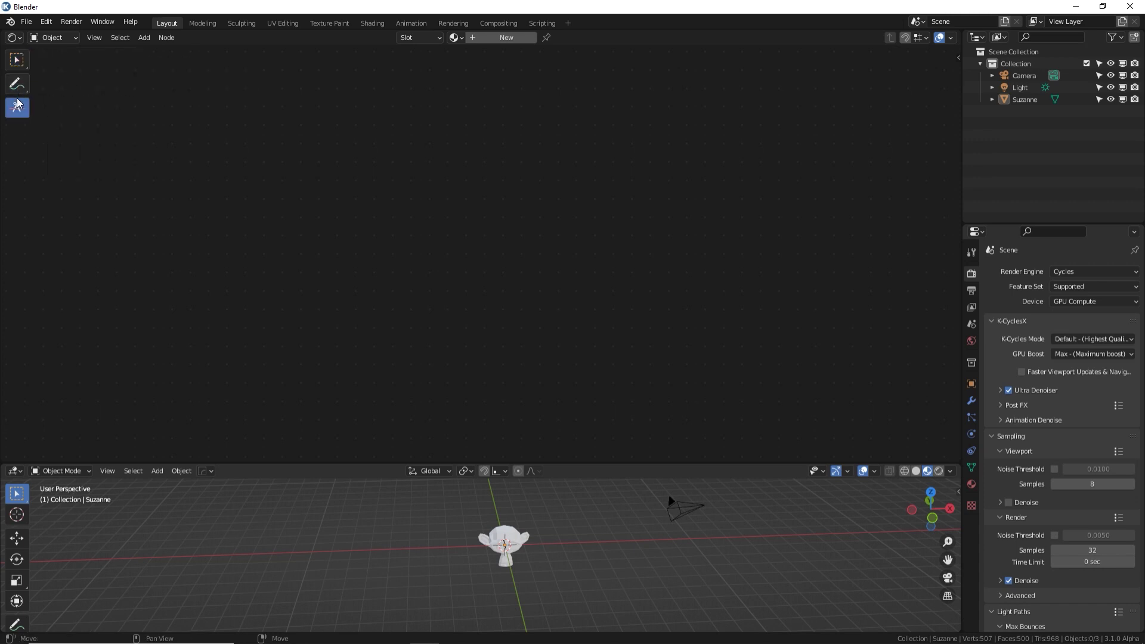
pyautogui.click(16, 60)
pyautogui.press('n')
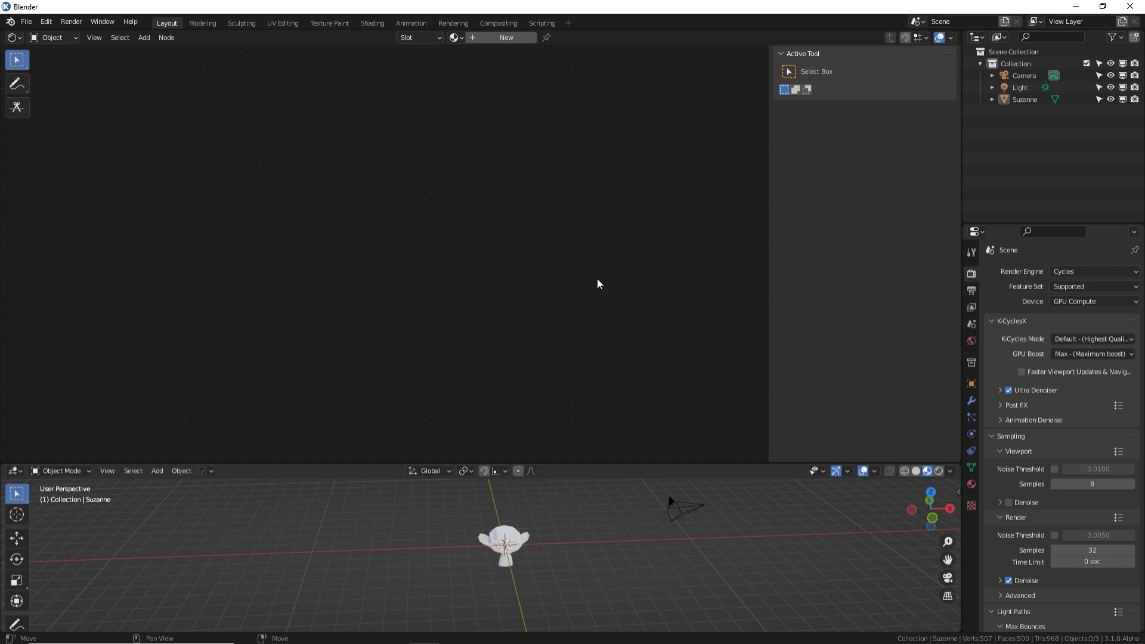
pyautogui.click(513, 535)
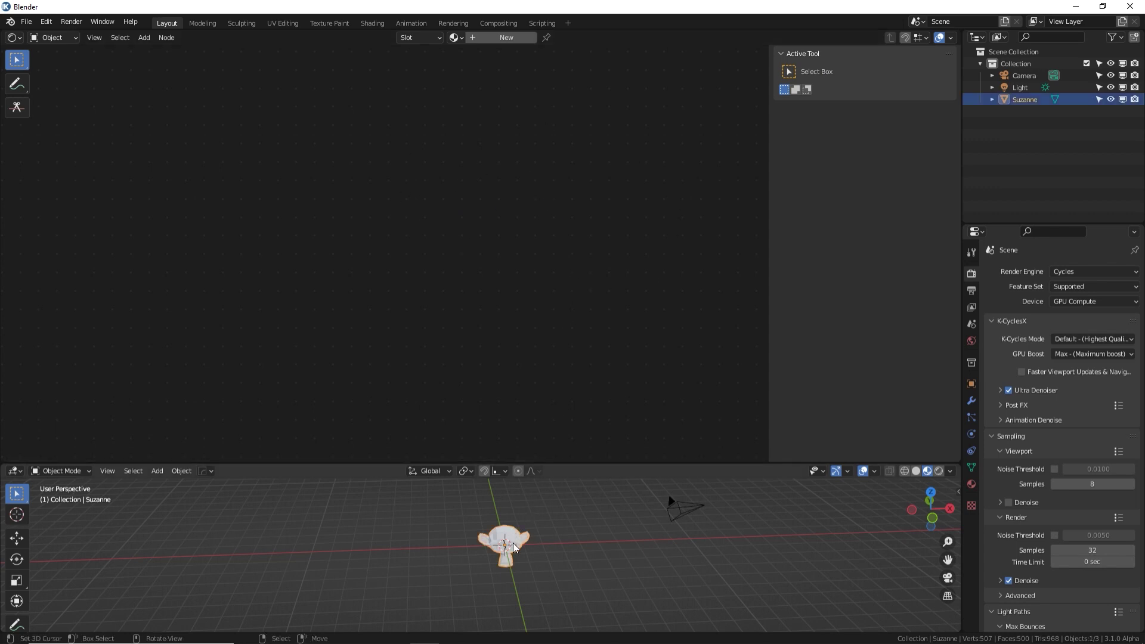
# Frame Suzanne, give her a new material, and centre the Principled BSDF and Material Output nodes
pyautogui.press('KP_Decimal')
pyautogui.click(517, 38)
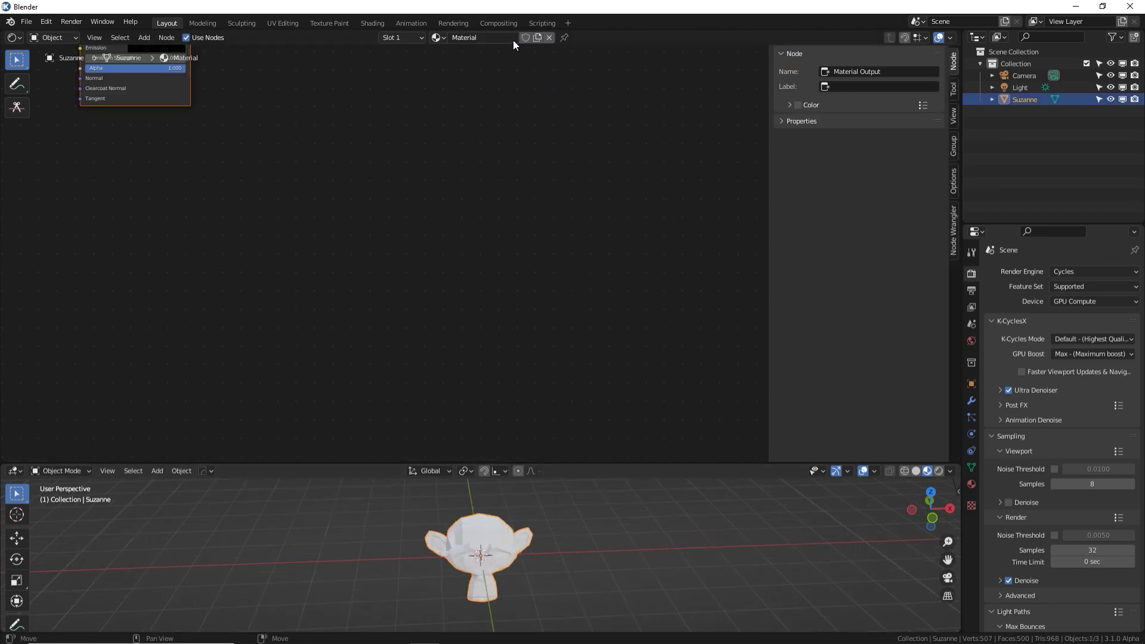
pyautogui.keyDown('alt'); pyautogui.moveTo(302, 102); pyautogui.dragTo(382, 329); pyautogui.keyUp('alt')
pyautogui.keyDown('alt'); pyautogui.moveTo(327, 195); pyautogui.dragTo(761, 305); pyautogui.keyUp('alt')
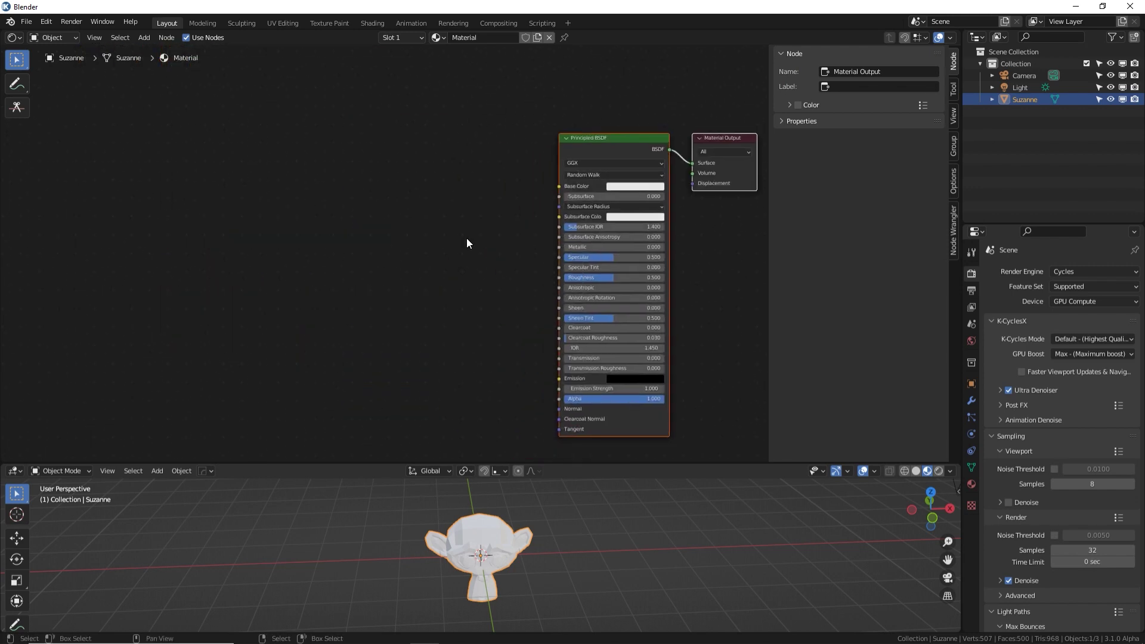
pyautogui.keyDown('alt'); pyautogui.moveTo(467, 243); pyautogui.dragTo(478, 241); pyautogui.keyUp('alt')
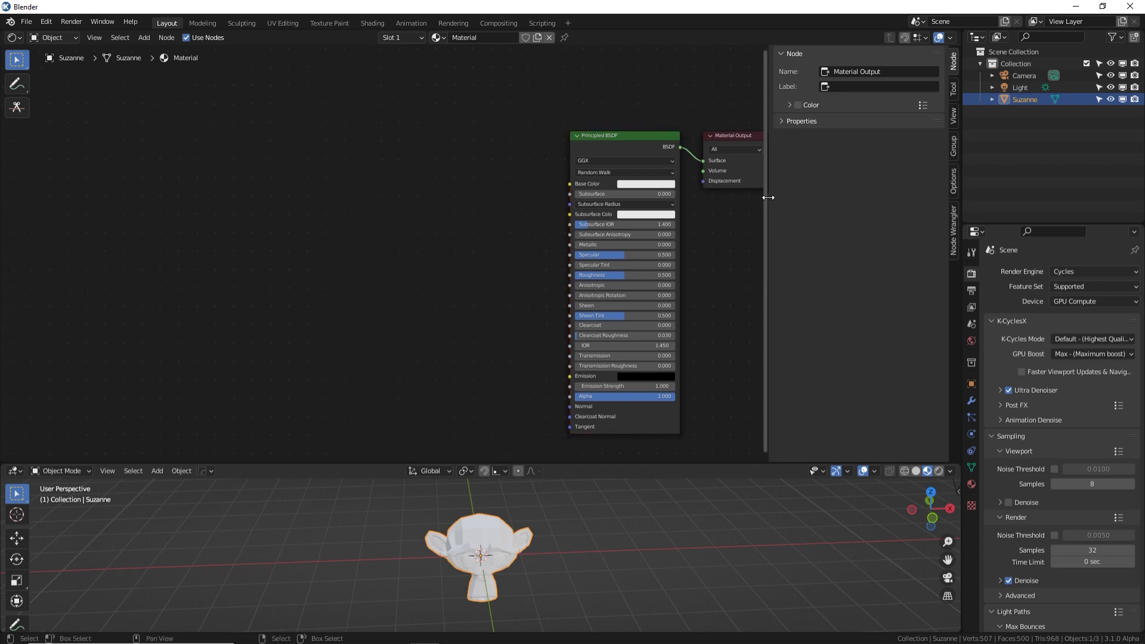
# Narrow the node editor sidebar and browse the Add menu's node categories
pyautogui.moveTo(768, 189); pyautogui.dragTo(833, 203)
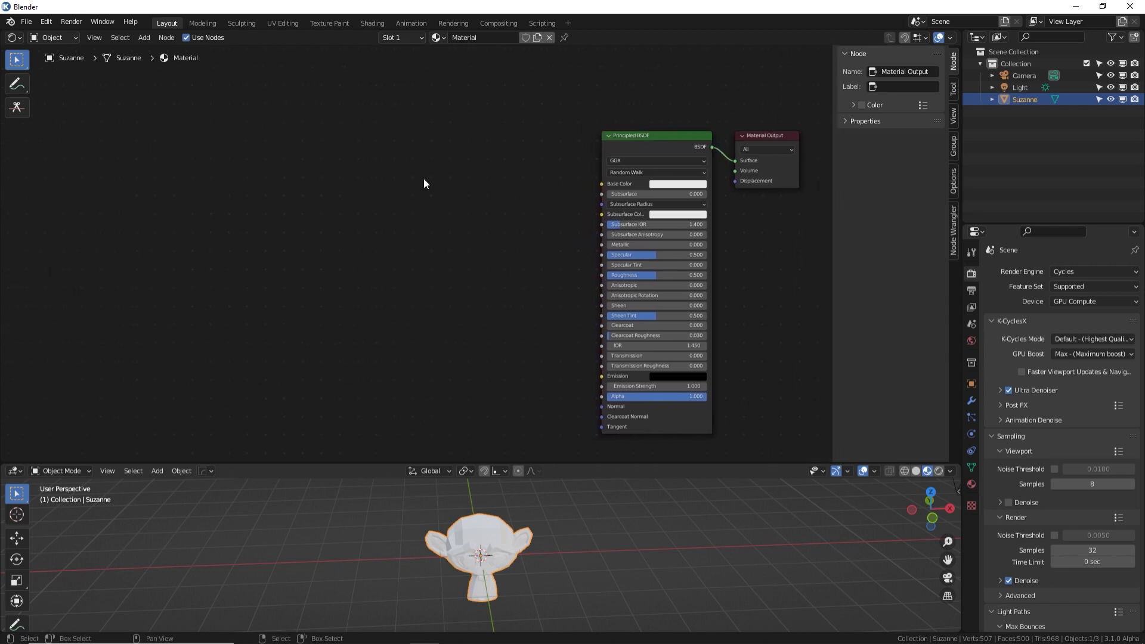
pyautogui.click(144, 38)
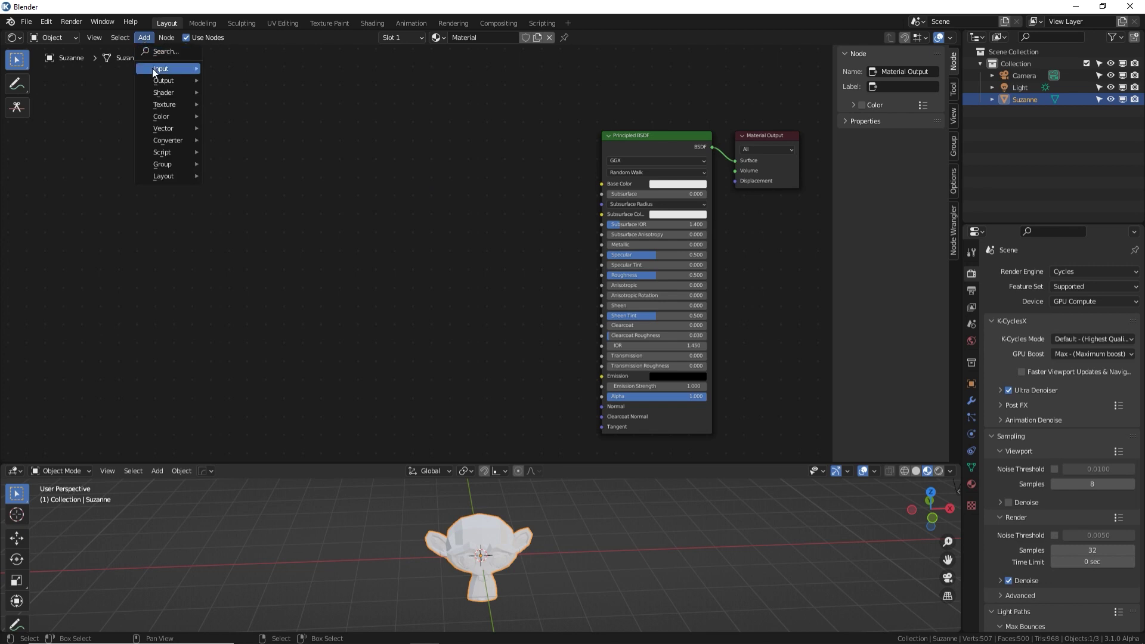
pyautogui.moveTo(166, 94)
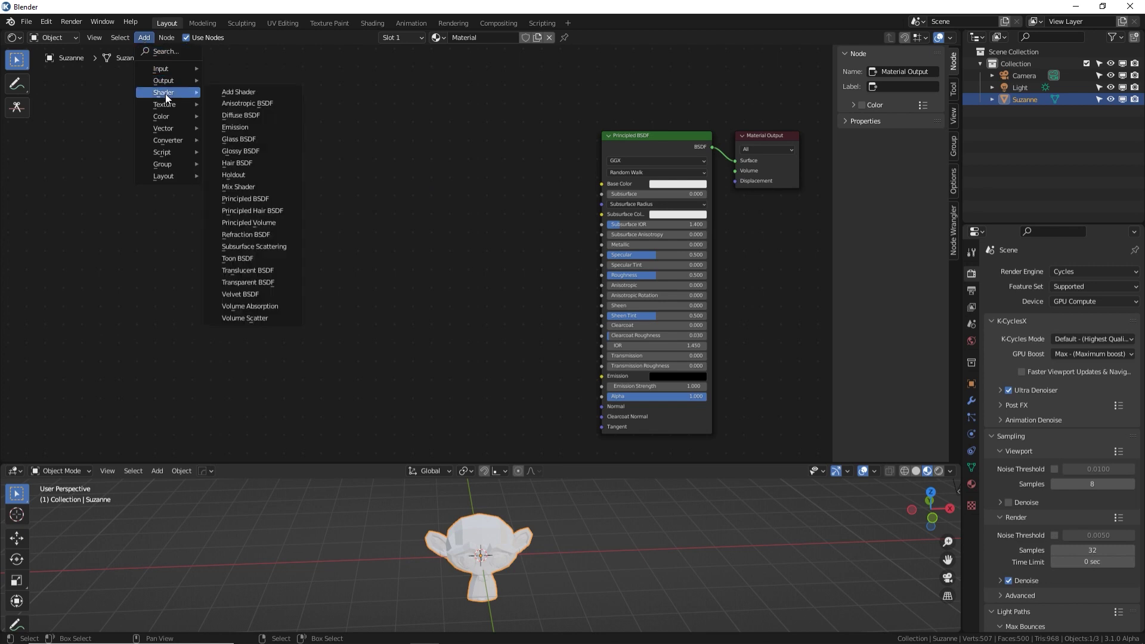
pyautogui.moveTo(172, 176)
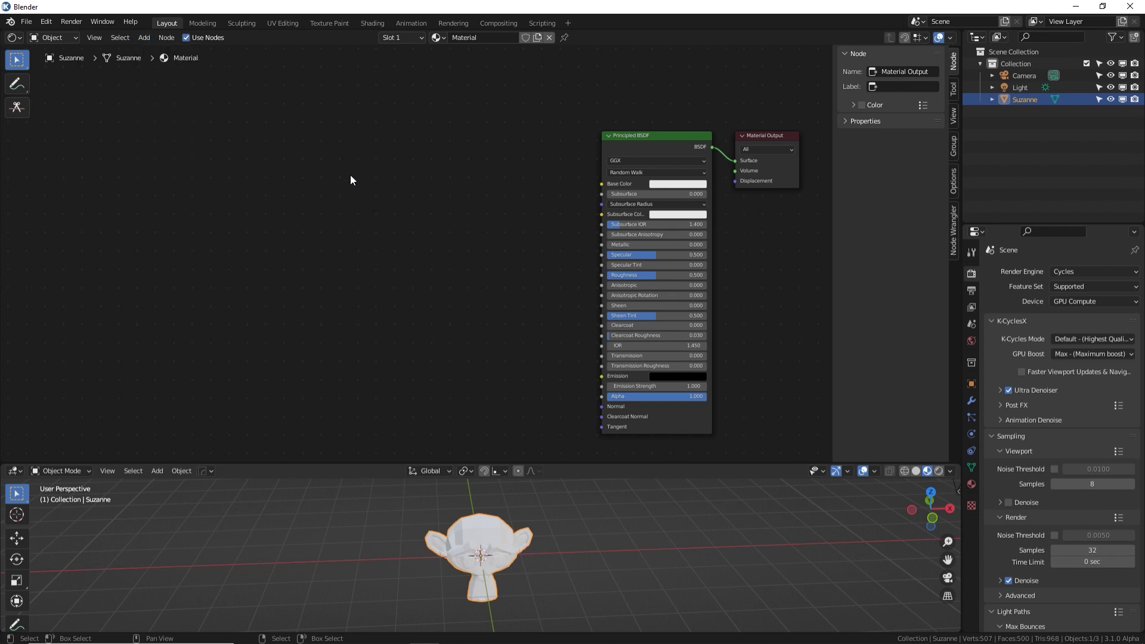
# Open the node search from Shift+A, try searching 'noise', then cancel
pyautogui.hotkey('shift', 'a')
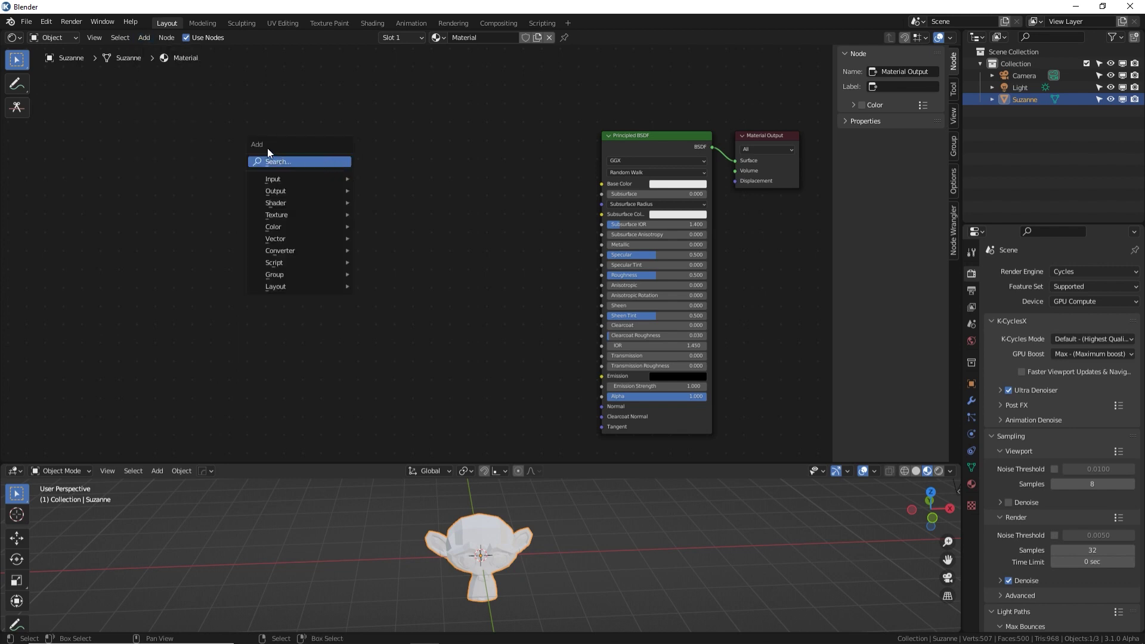
pyautogui.click(288, 162)
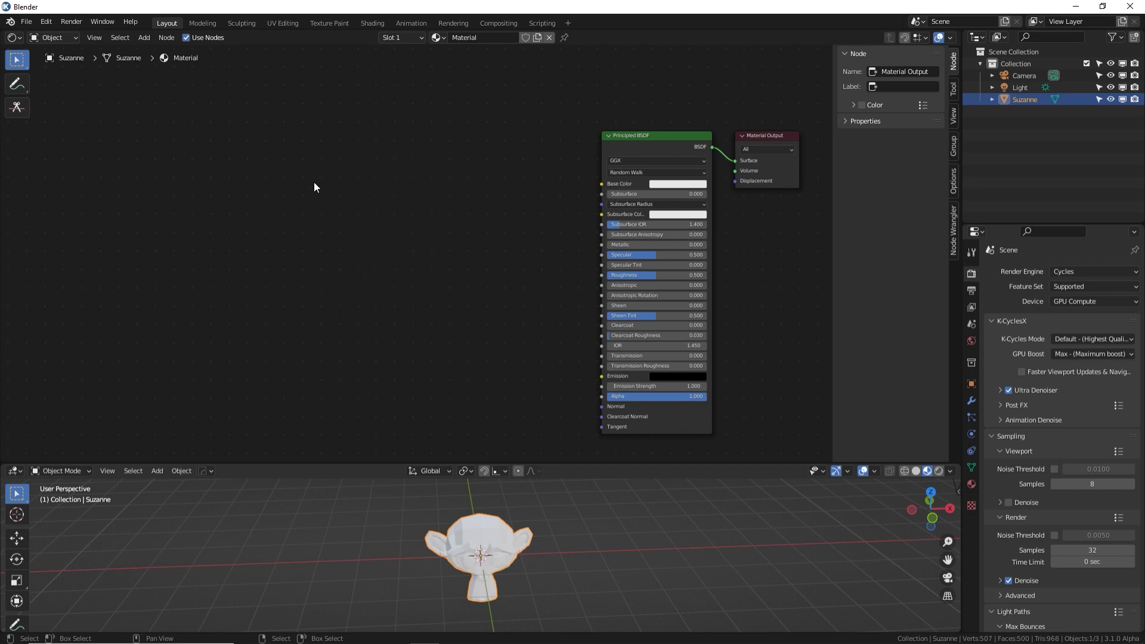
pyautogui.press('F3')
pyautogui.write('noise')
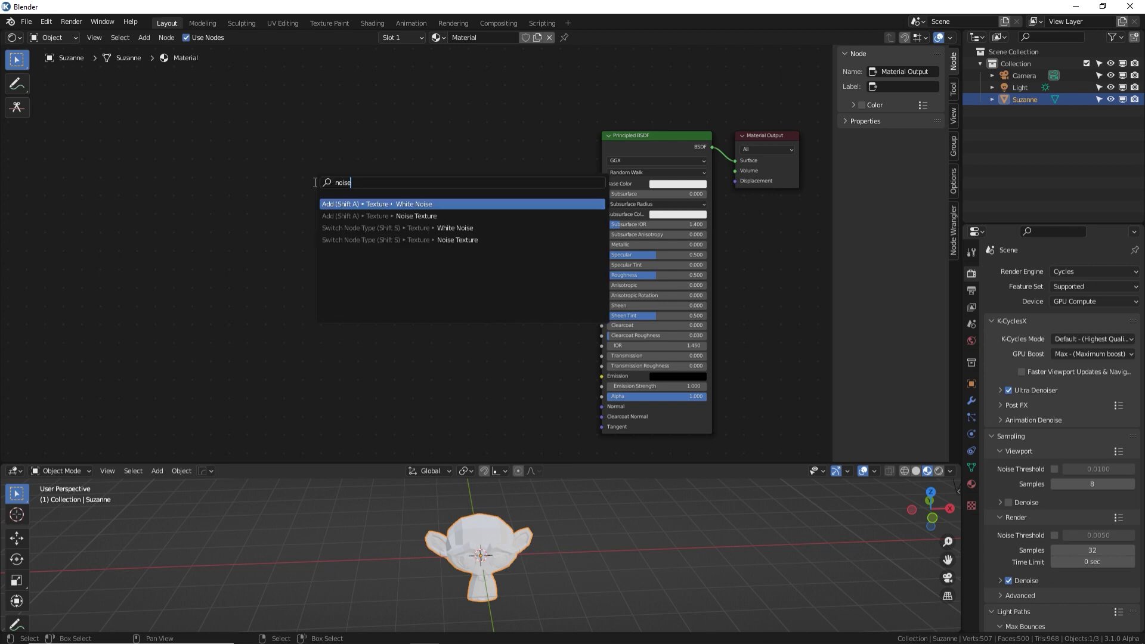
pyautogui.press('Escape')
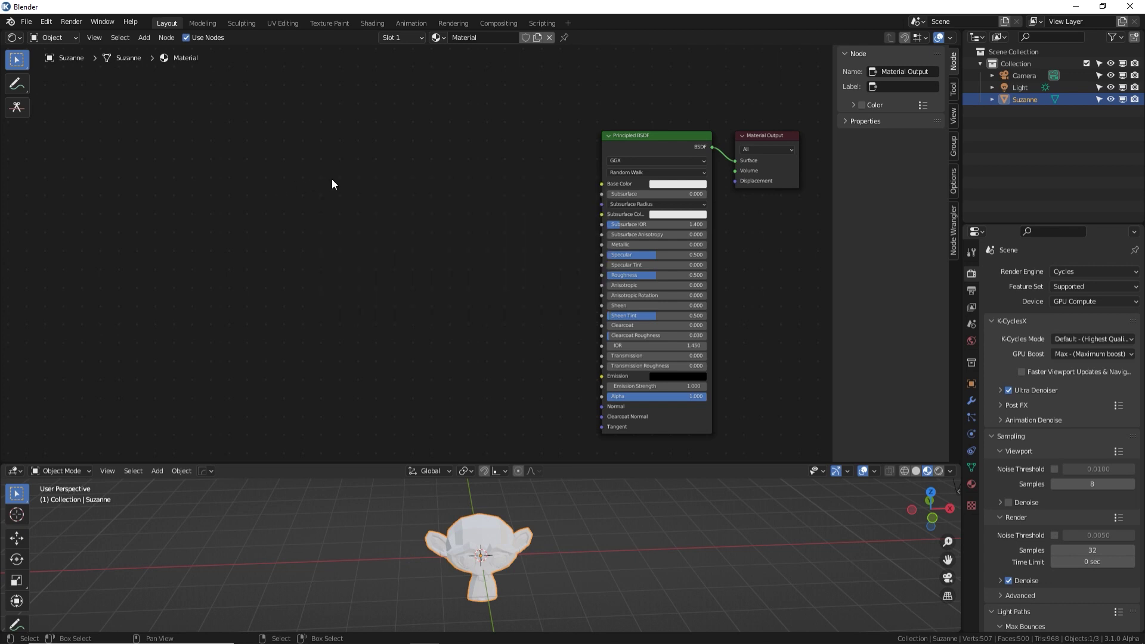
# Search again and place a Voronoi Texture node left of the Principled BSDF
pyautogui.hotkey('shift', 'a')
pyautogui.click(332, 179)
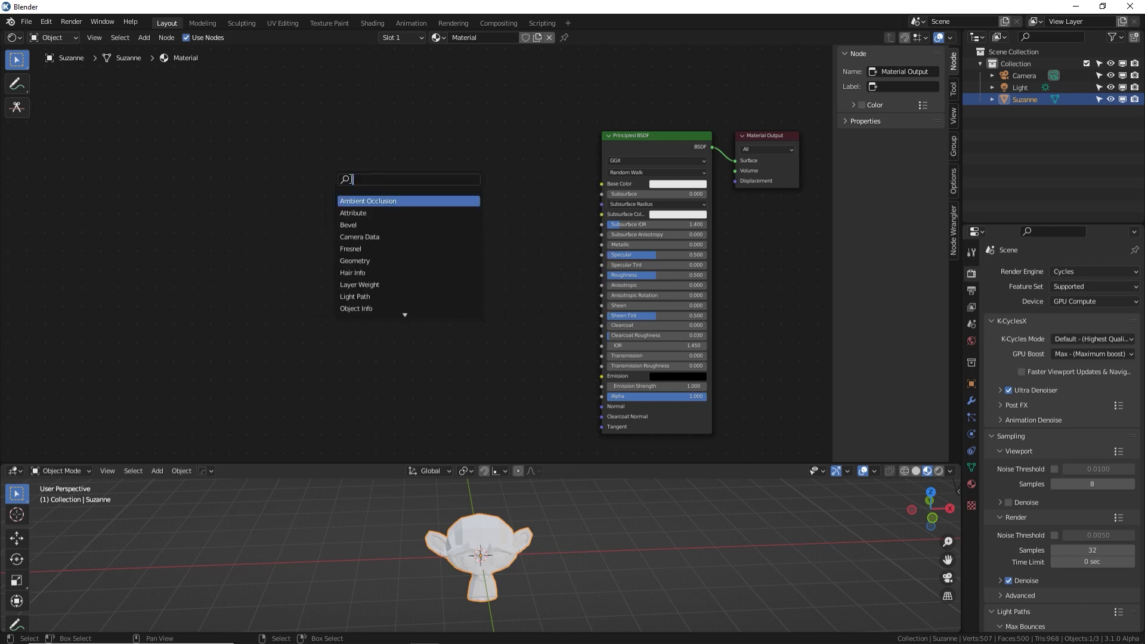
pyautogui.write('noise')
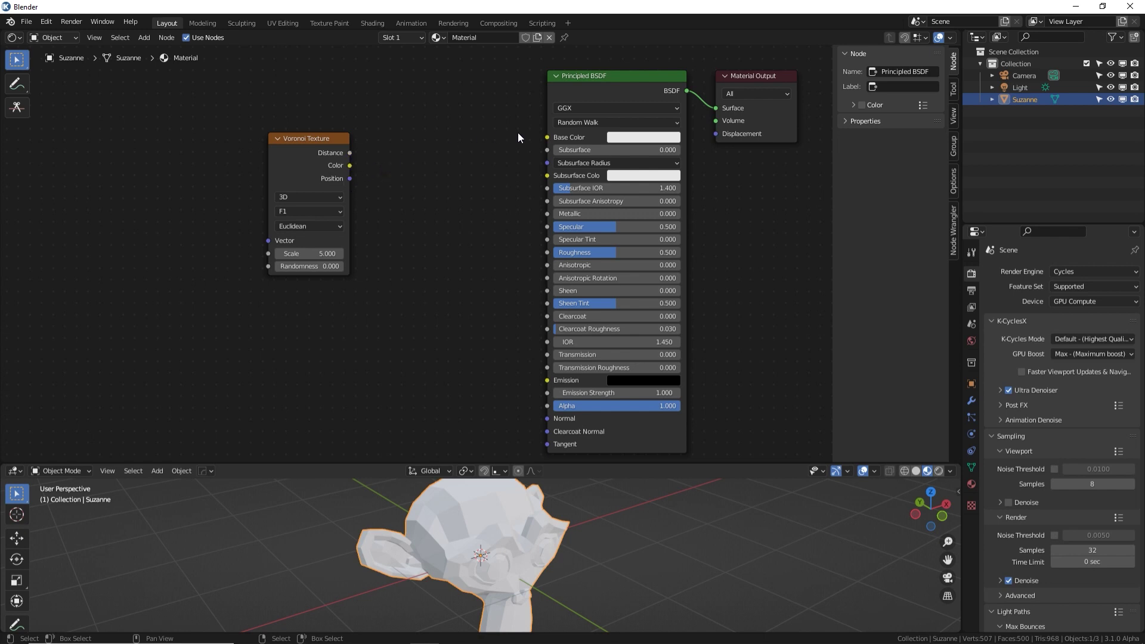
pyautogui.click(311, 166)
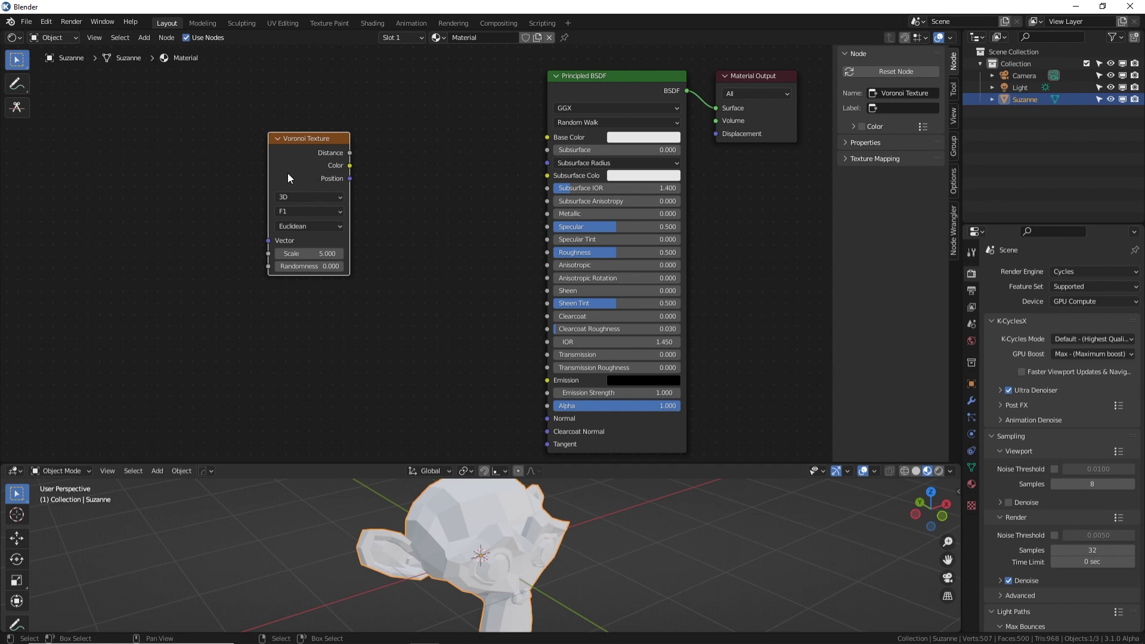
pyautogui.click(593, 83)
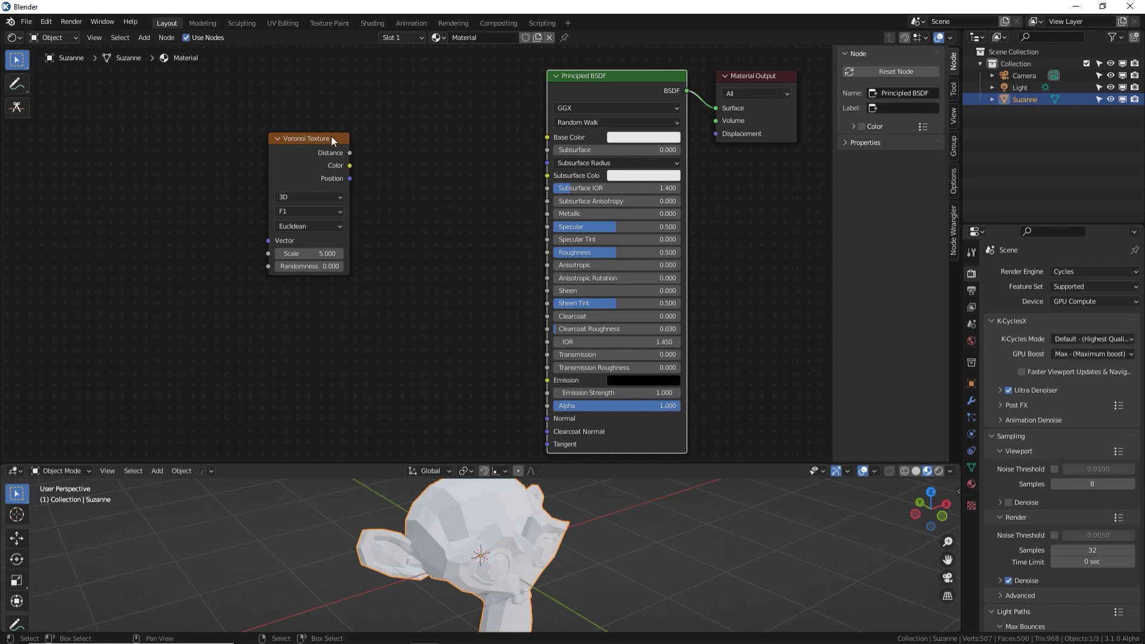
# Connect the Voronoi Texture Color output to the Principled BSDF Base Color
pyautogui.click(312, 161)
pyautogui.click(554, 97)
pyautogui.moveTo(349, 166); pyautogui.dragTo(554, 141)
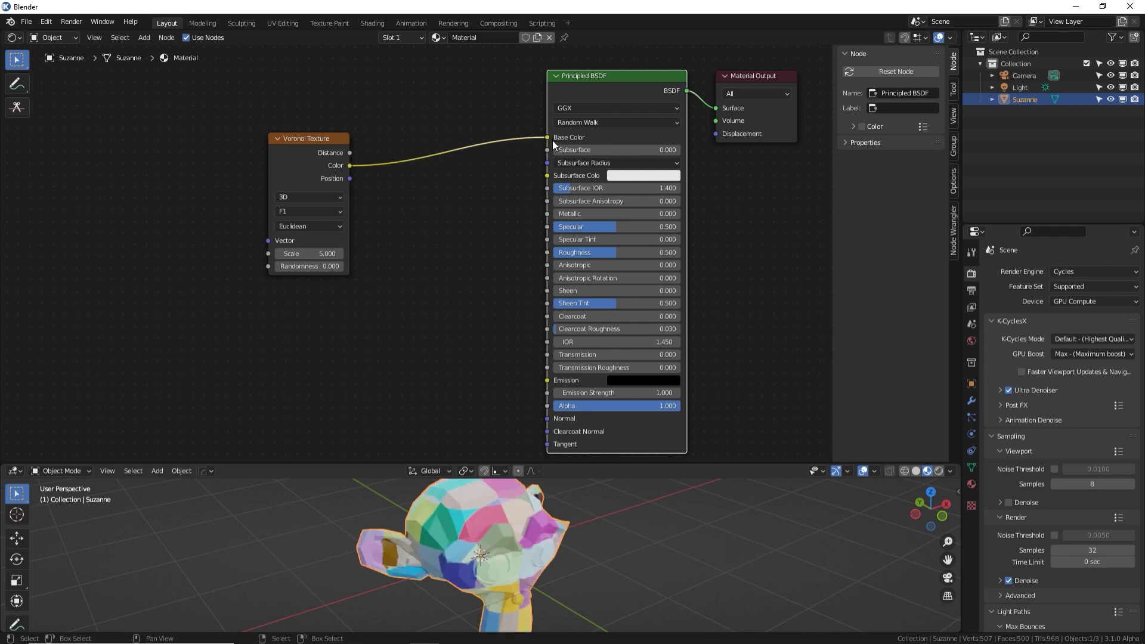
pyautogui.click(331, 178)
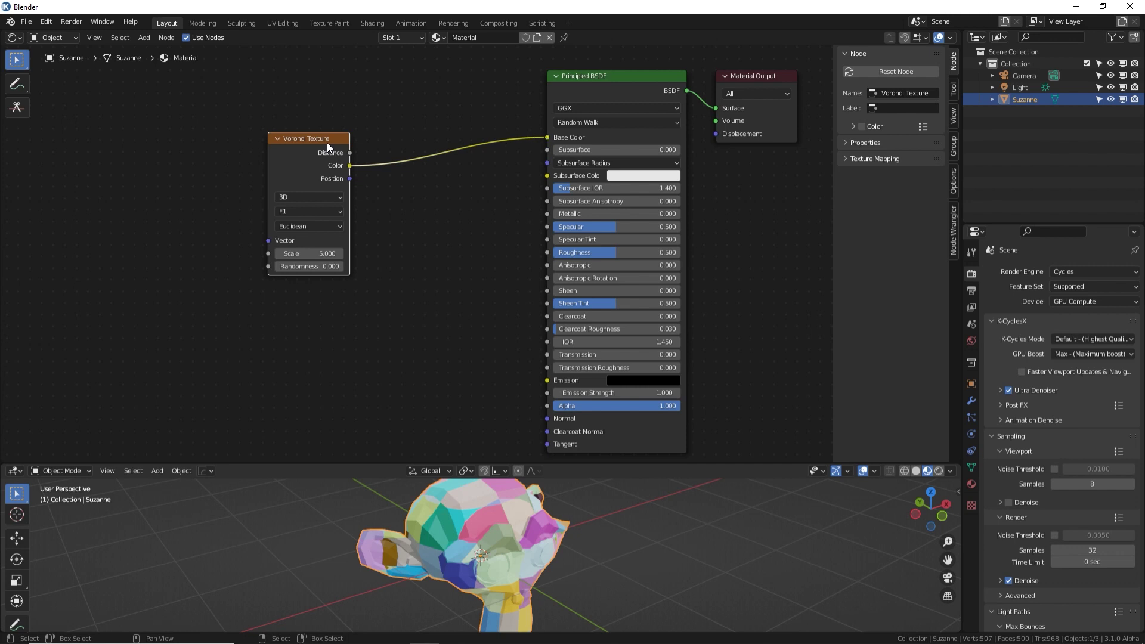
# Move the Voronoi node lower left and drag the border up to enlarge the 3D viewport
pyautogui.press('g')
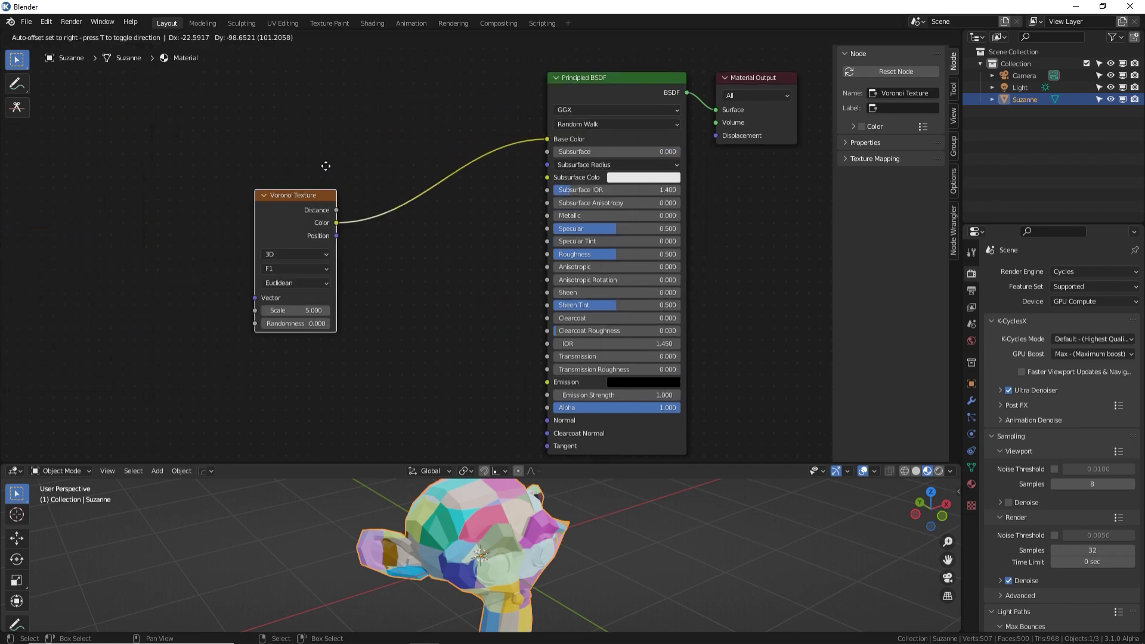
pyautogui.click(392, 221)
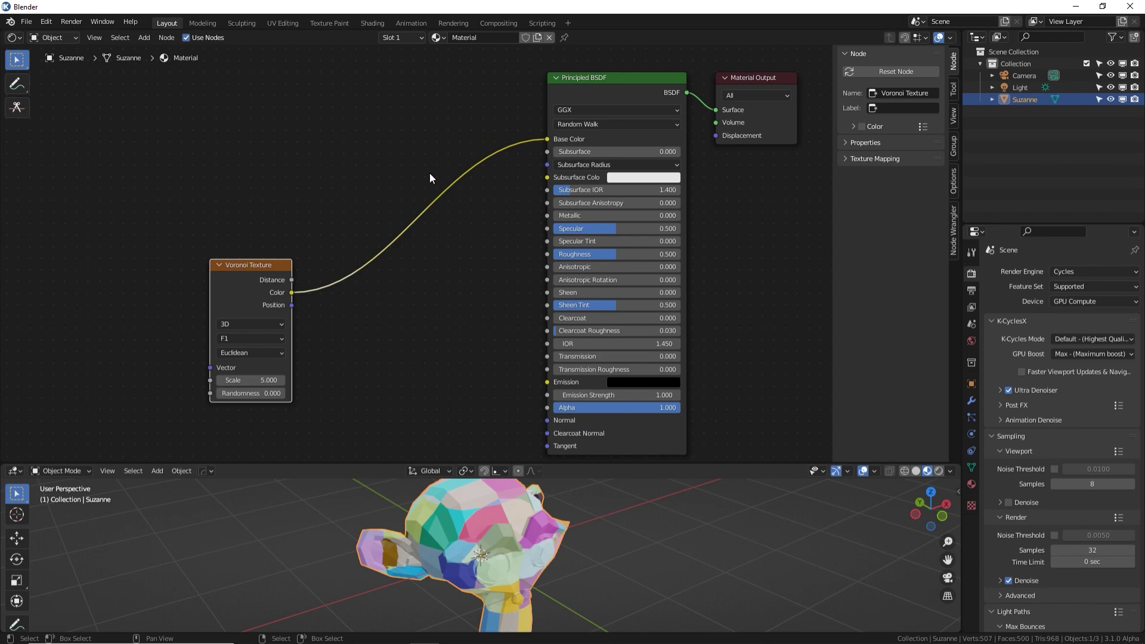
pyautogui.moveTo(18, 463); pyautogui.dragTo(18, 278)
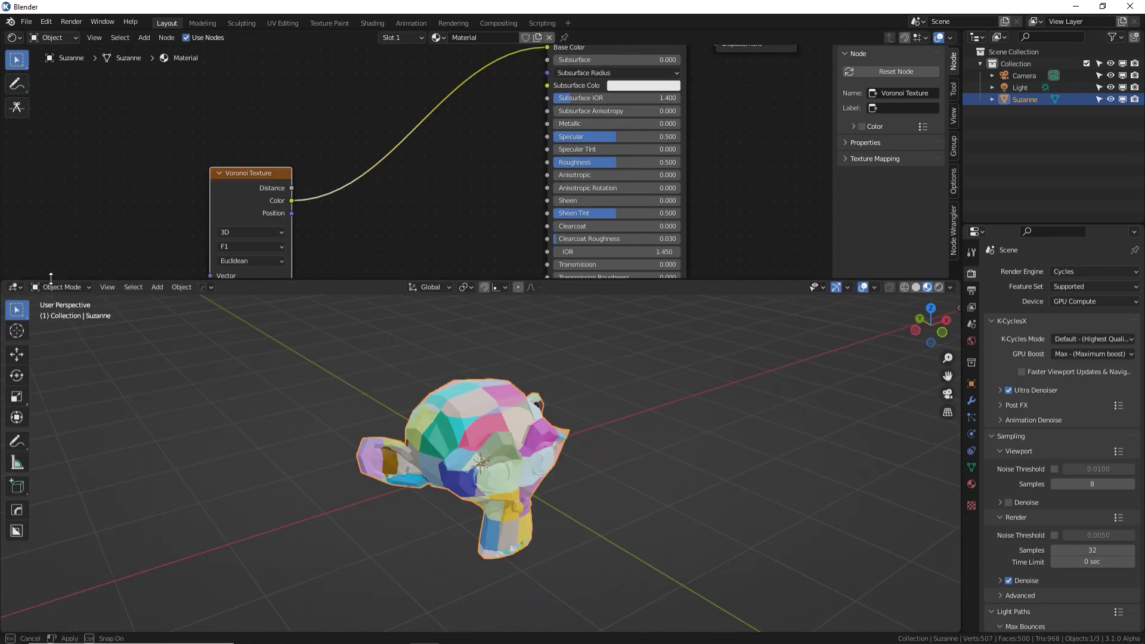
# Switch the lower area to Preferences, open Themes, and expand the Node Editor theme section
pyautogui.click(18, 289)
pyautogui.click(360, 386)
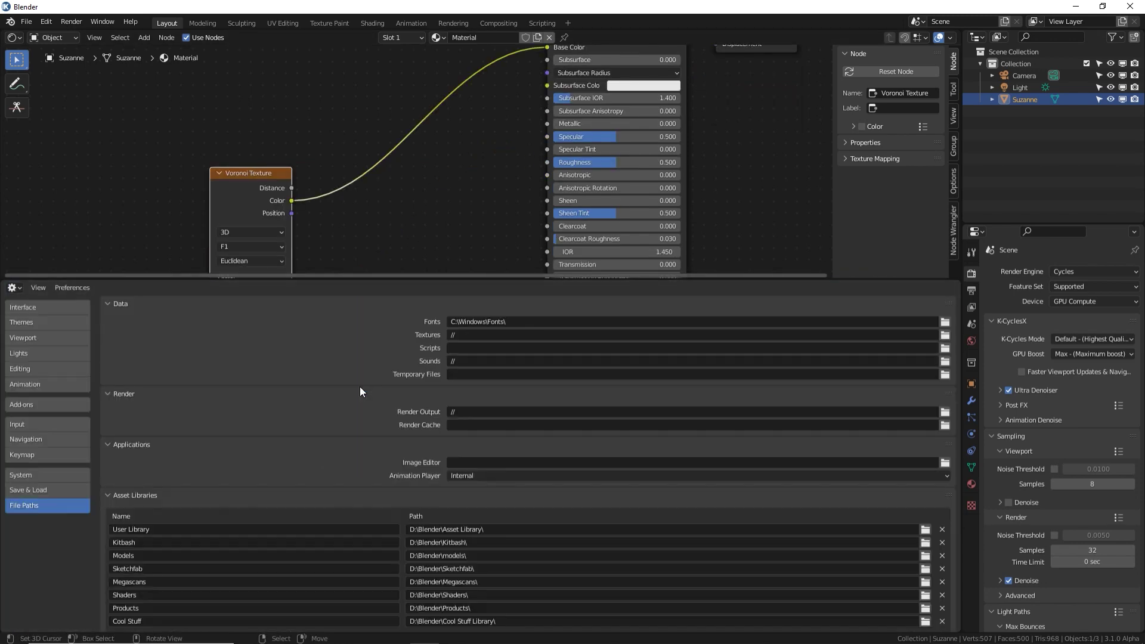
pyautogui.click(43, 321)
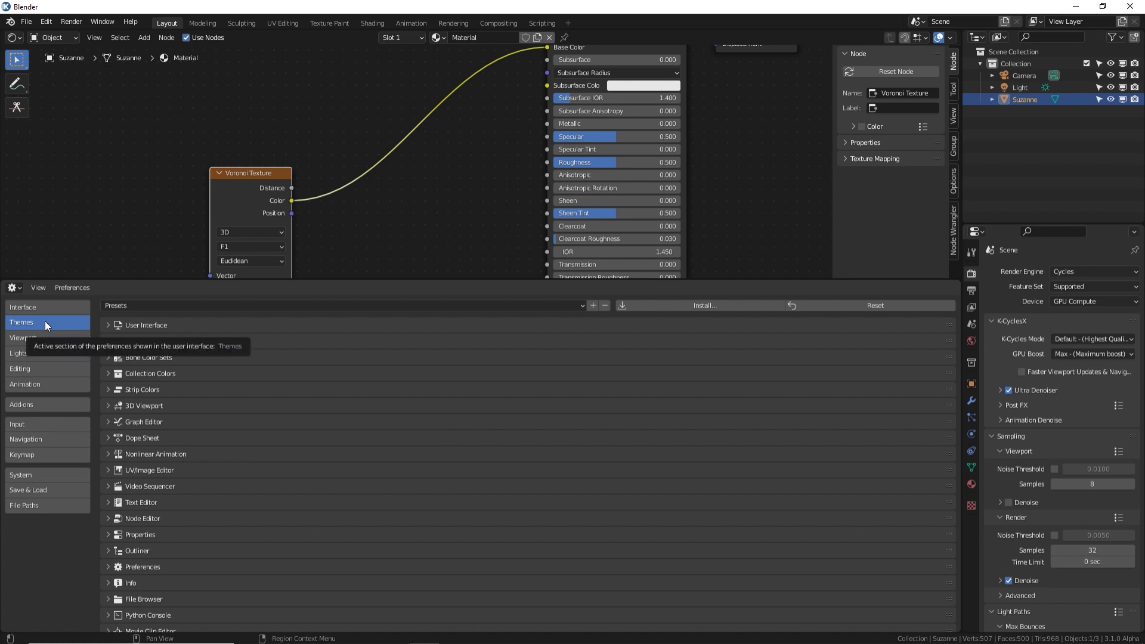
pyautogui.click(110, 519)
pyautogui.moveTo(177, 546); pyautogui.dragTo(197, 379, button='middle')
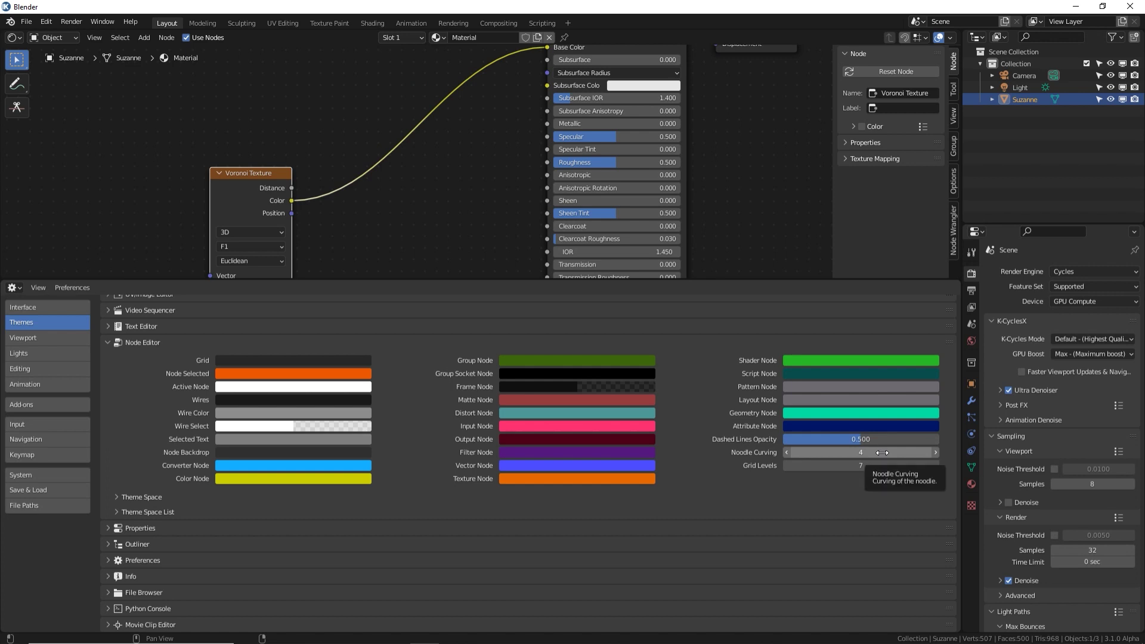
# Try Noodle Curving values between 0 and 10 while moving the Voronoi node, settling on 4
pyautogui.moveTo(861, 452); pyautogui.dragTo(794, 453)
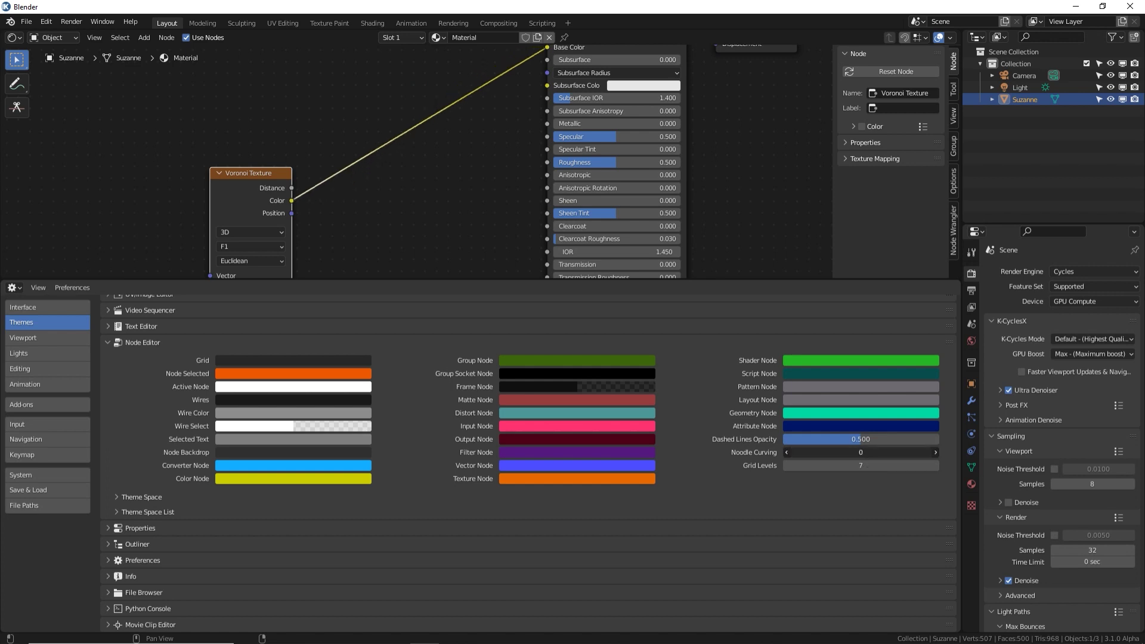
pyautogui.press('g')
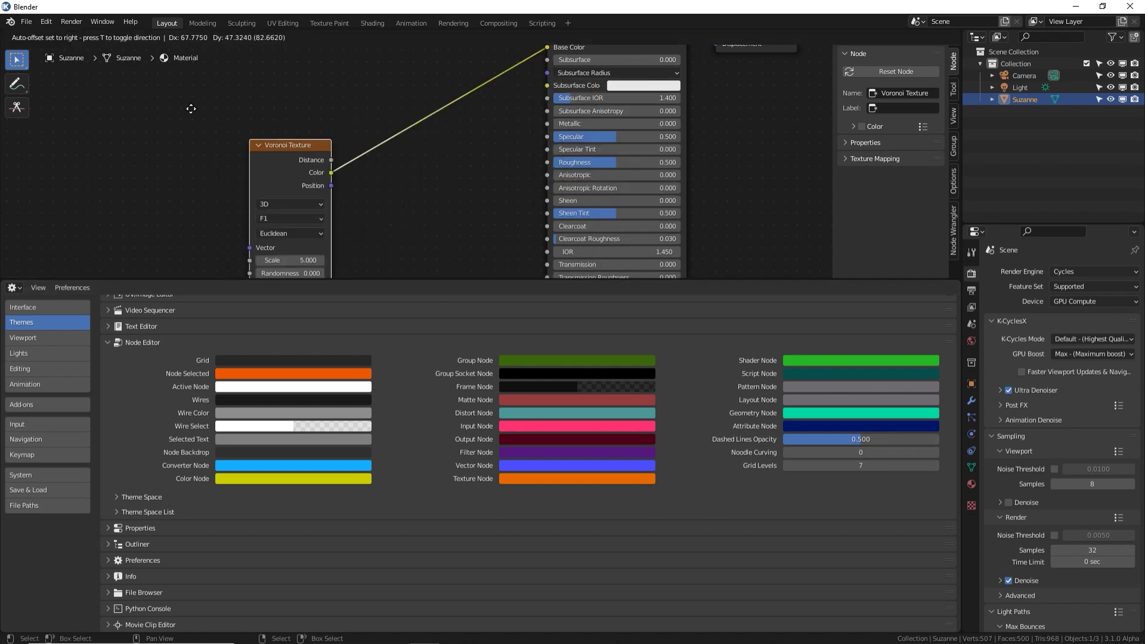
pyautogui.click(188, 149)
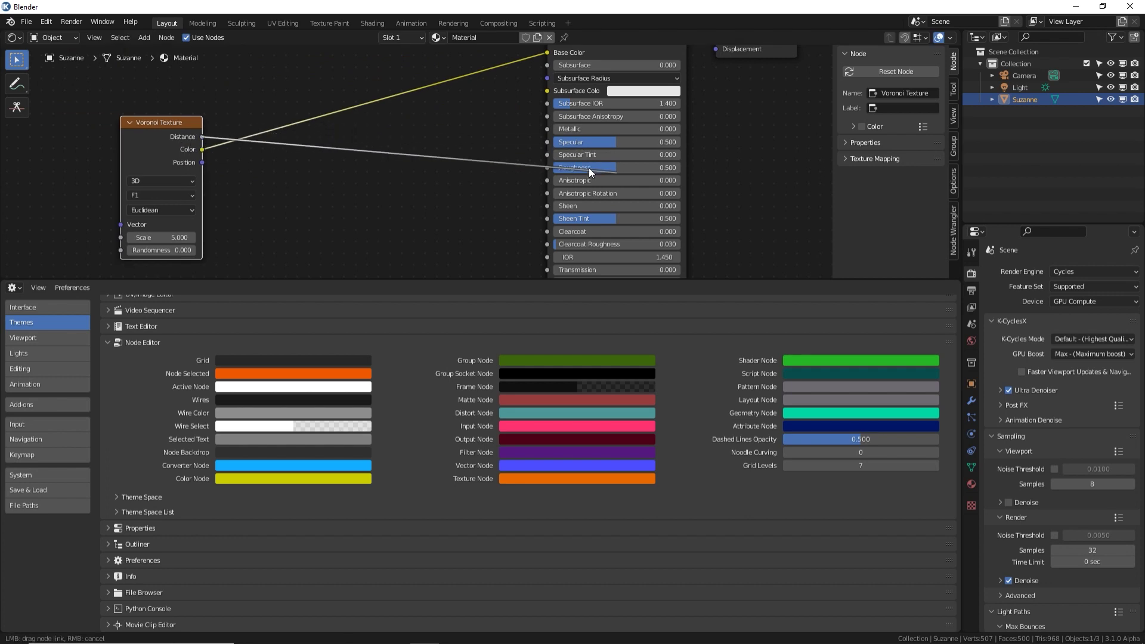
pyautogui.click(548, 171)
pyautogui.moveTo(202, 136); pyautogui.dragTo(371, 110)
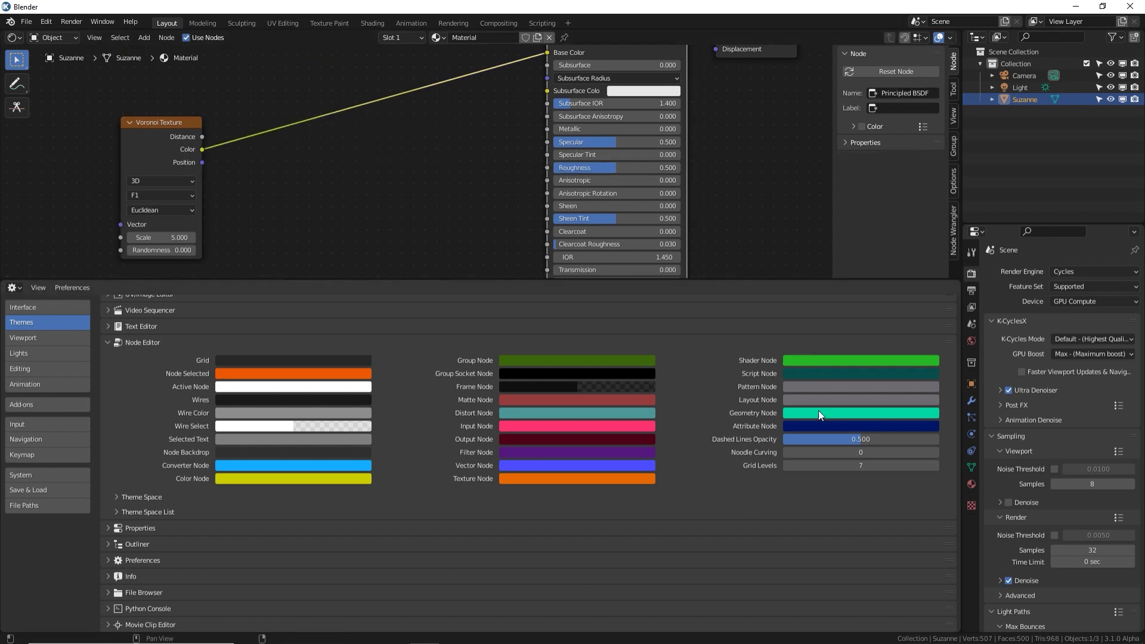
pyautogui.moveTo(837, 452)
pyautogui.mouseDown()
pyautogui.moveTo(883, 453)
pyautogui.moveTo(853, 452)
pyautogui.mouseUp()
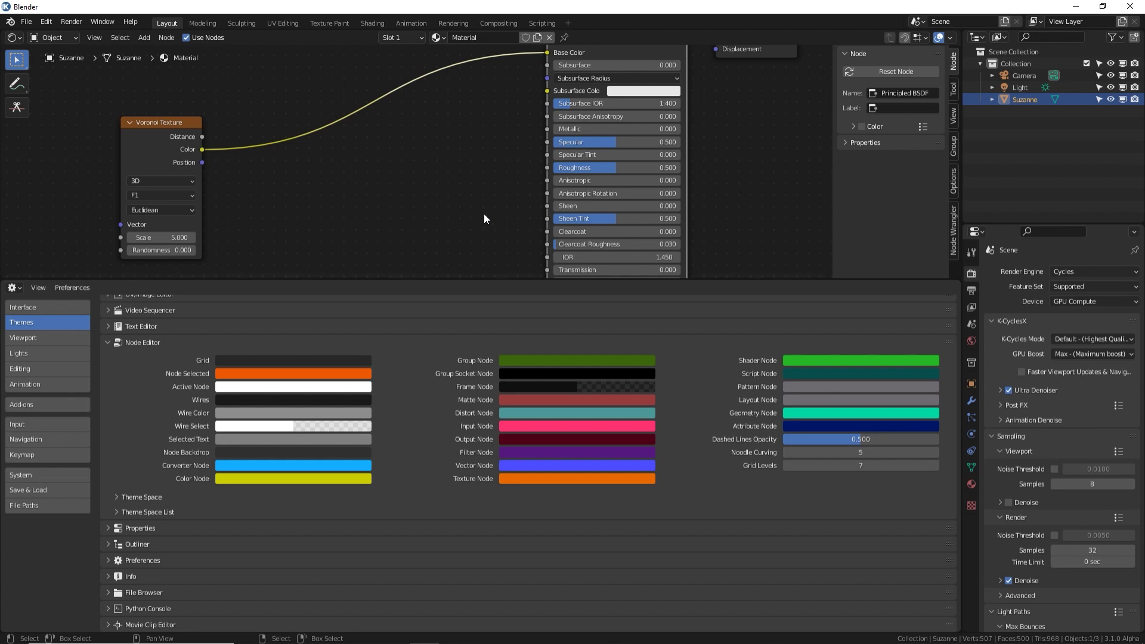
pyautogui.click(788, 453)
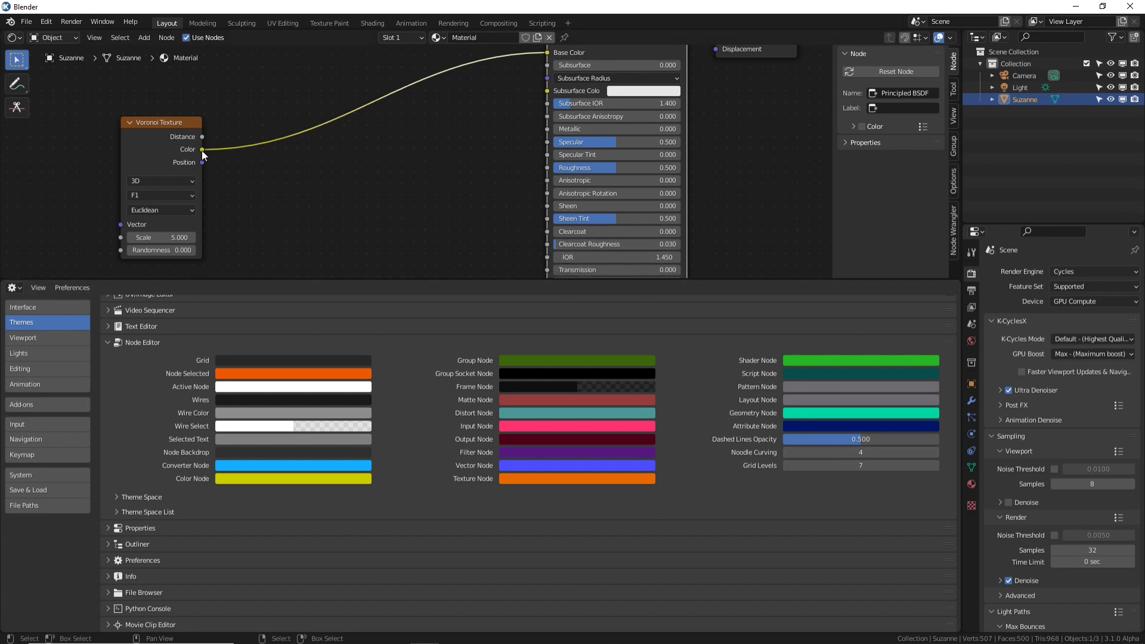
# Save the preferences and switch the lower area back to the 3D Viewport
pyautogui.click(73, 288)
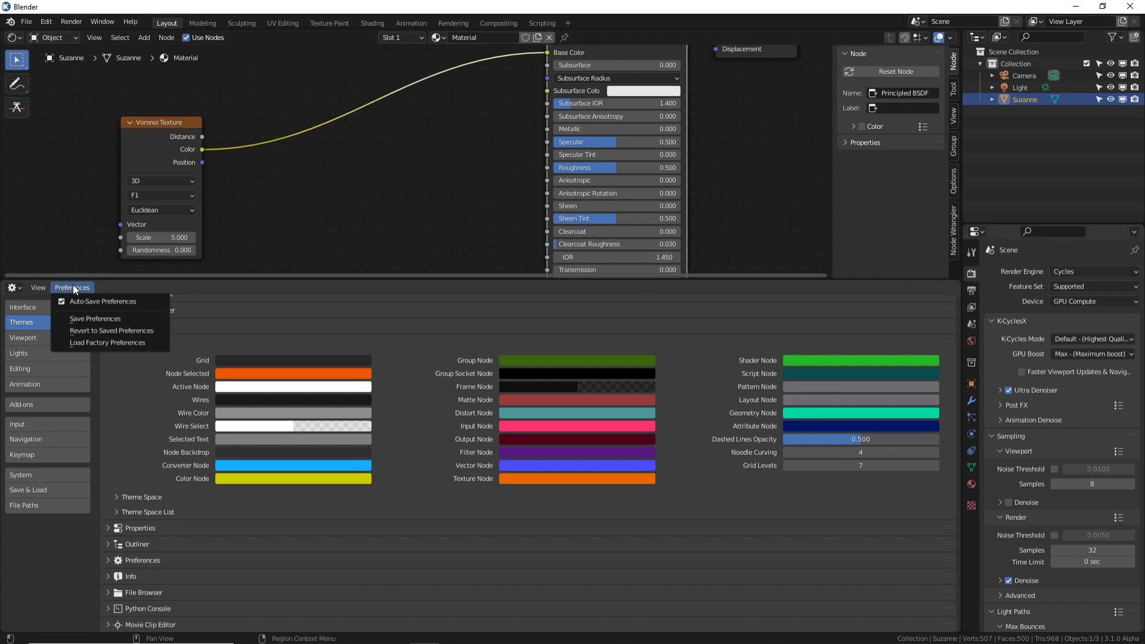
pyautogui.click(78, 320)
pyautogui.click(12, 289)
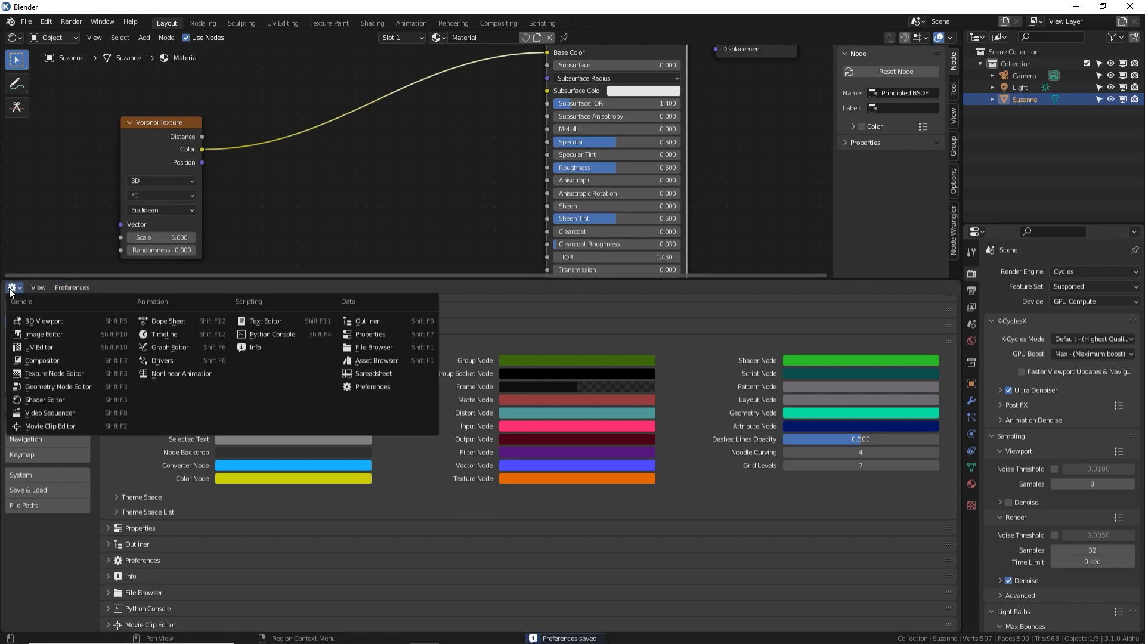
pyautogui.click(46, 321)
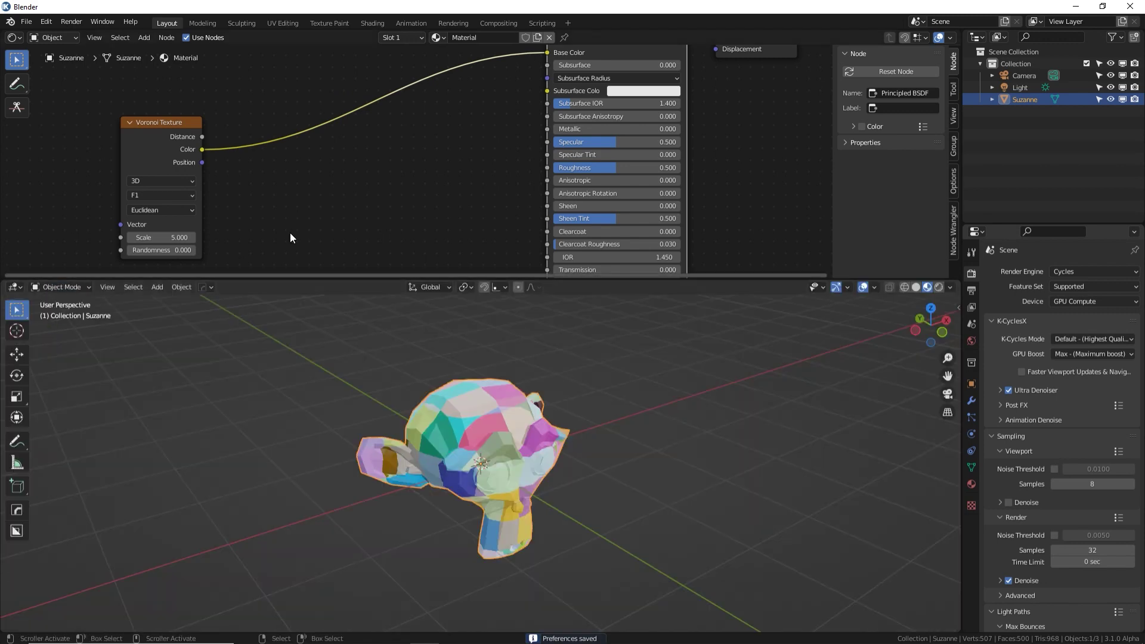
pyautogui.press('Home')
pyautogui.click(290, 233)
# Enlarge the node editor, fit all nodes with Home, and collapse then expand the Voronoi node
pyautogui.moveTo(367, 277); pyautogui.dragTo(358, 388)
pyautogui.press('Home')
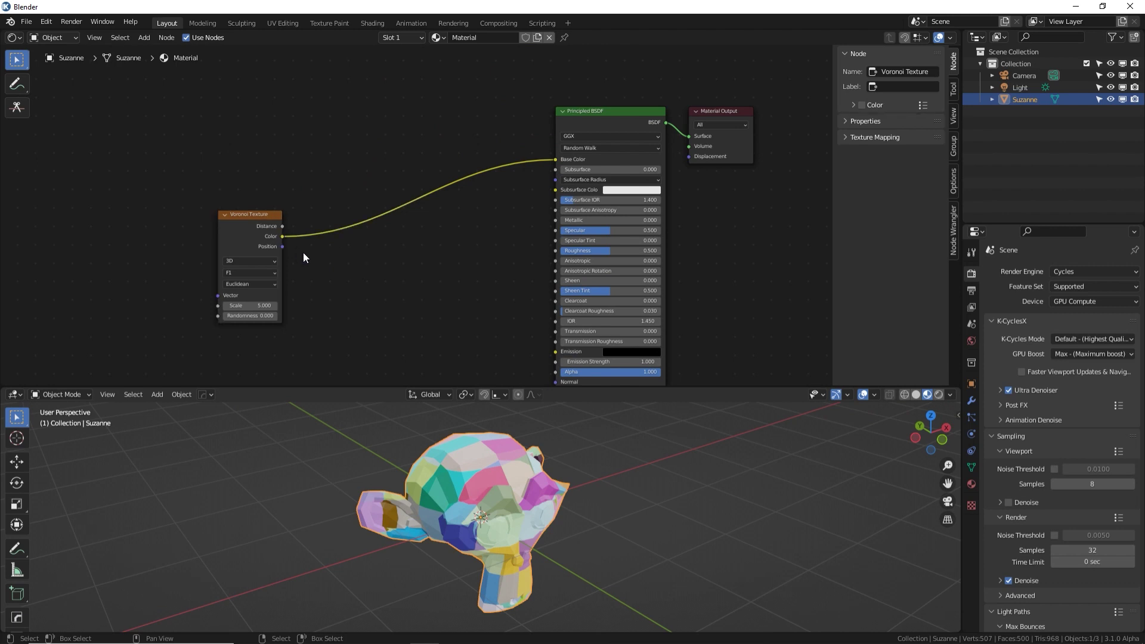
pyautogui.click(226, 215)
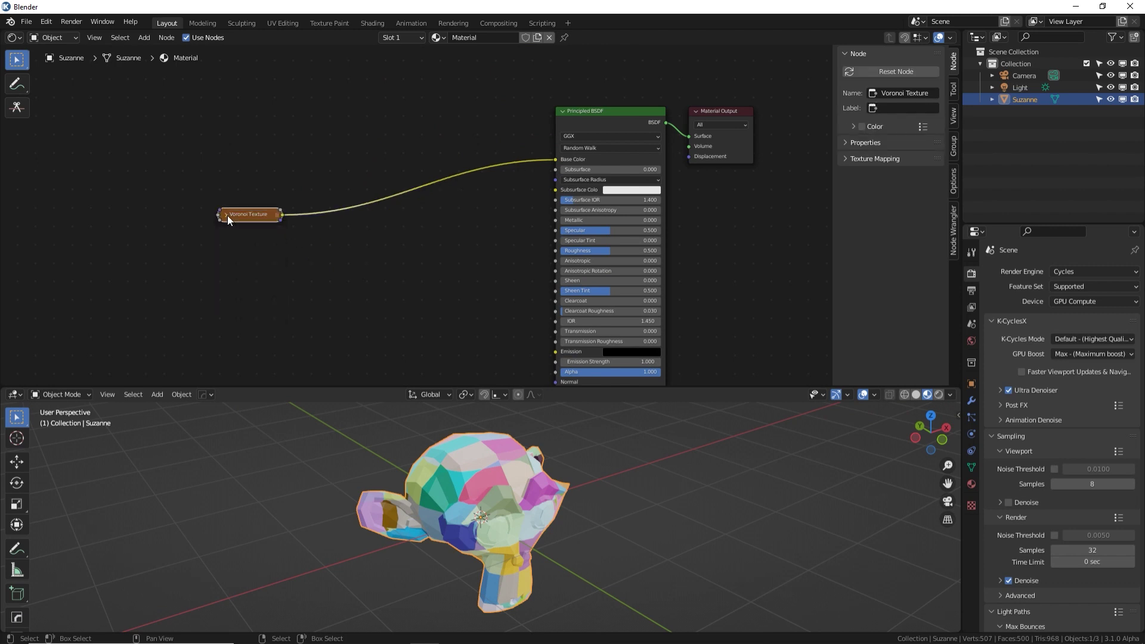
pyautogui.click(227, 216)
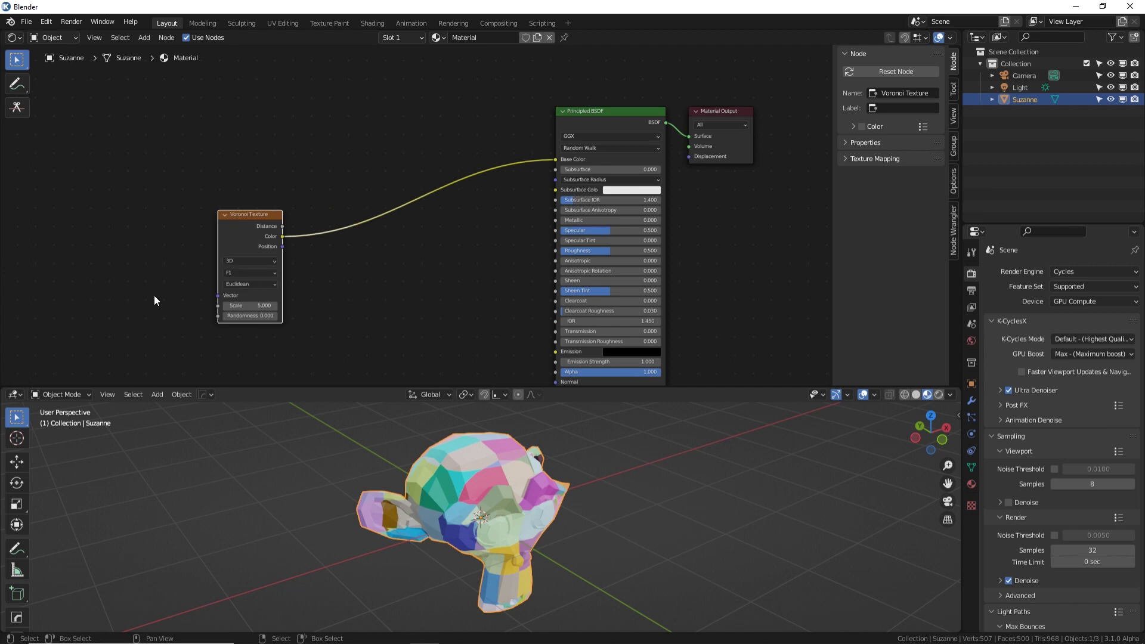
# Collapse and re-expand the Principled BSDF node with H
pyautogui.click(594, 109)
pyautogui.press('h')
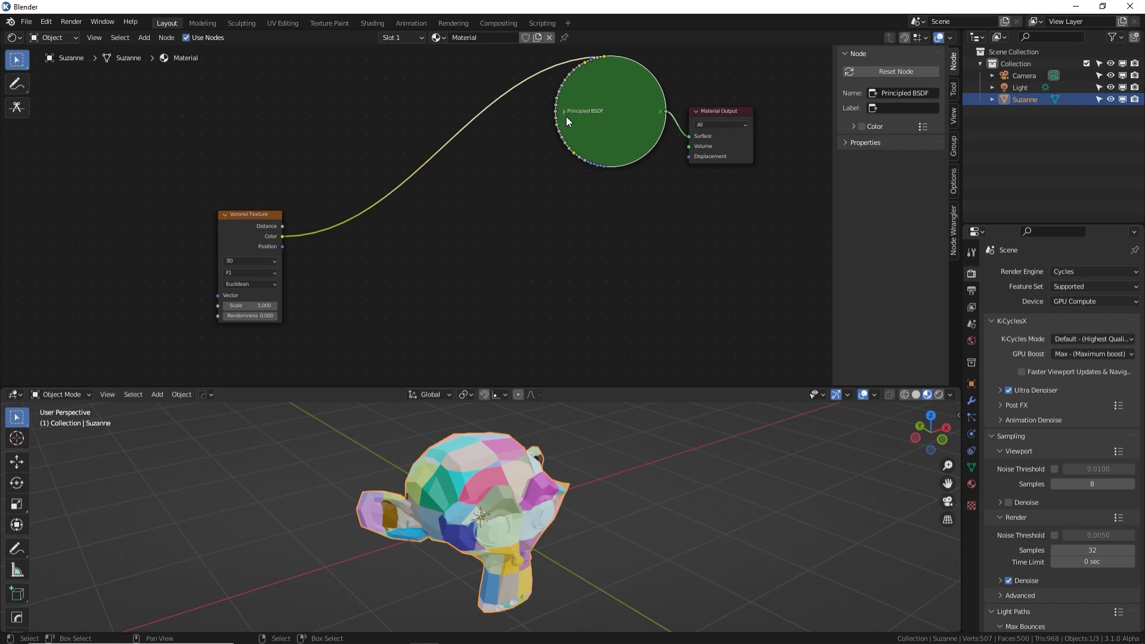
pyautogui.press('h')
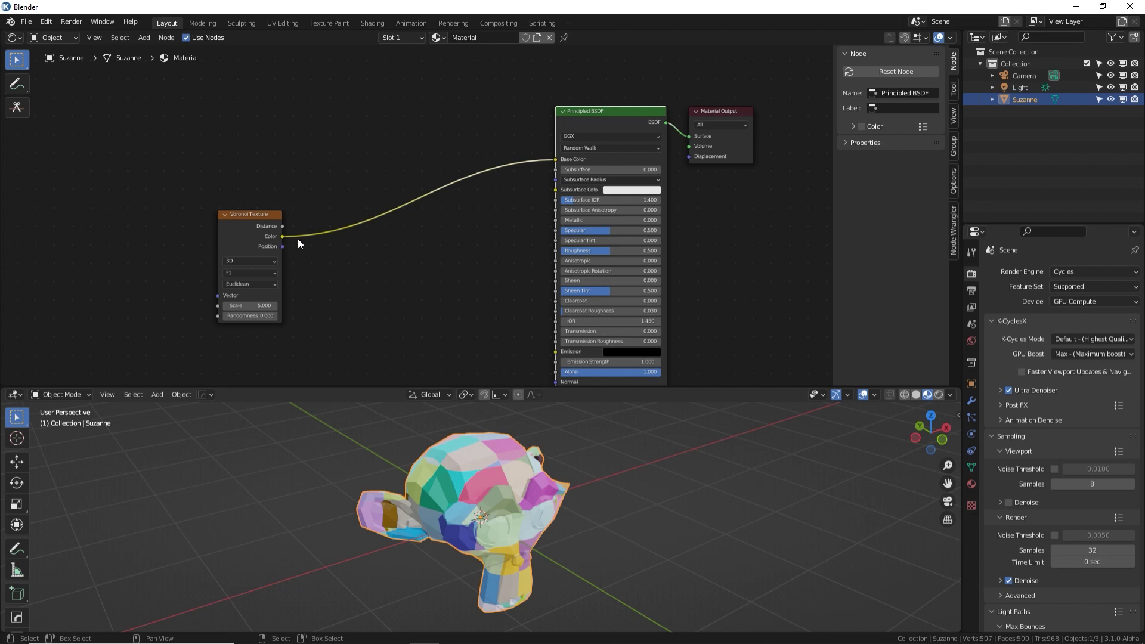
# Link Voronoi Distance to Subsurface and the Noise Texture Fac into the Voronoi Scale
pyautogui.moveTo(412, 206); pyautogui.dragTo(408, 178, button='middle')
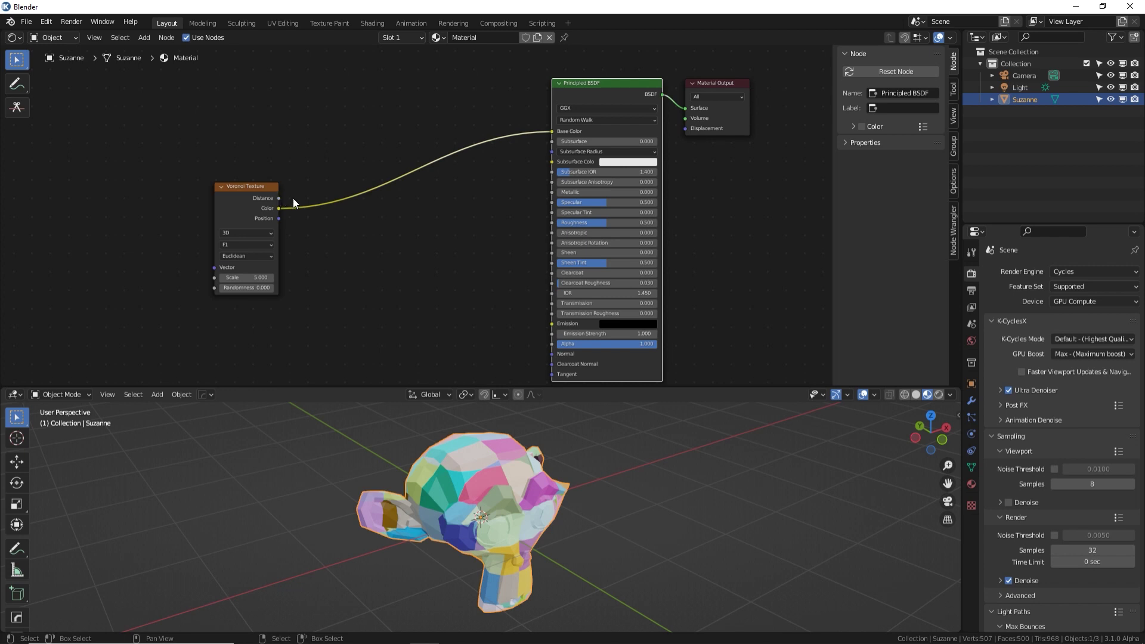
pyautogui.scroll(2, 244, 197)
pyautogui.moveTo(229, 191)
pyautogui.mouseDown()
pyautogui.moveTo(336, 120)
pyautogui.moveTo(514, 63)
pyautogui.moveTo(607, 127)
pyautogui.moveTo(463, 223)
pyautogui.moveTo(242, 194)
pyautogui.mouseUp()
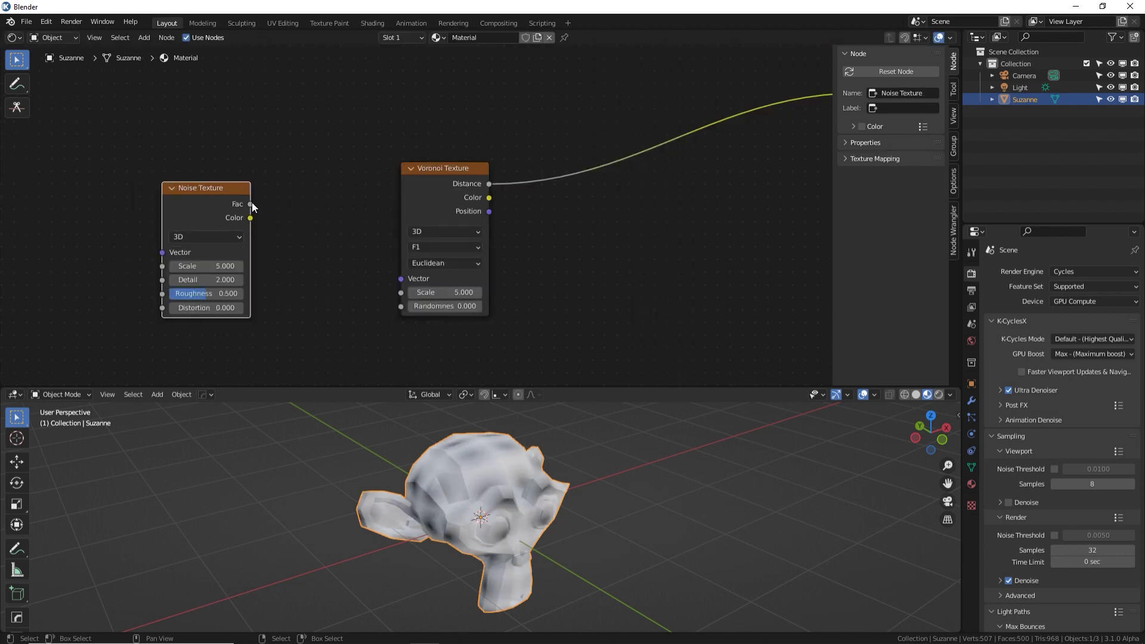
pyautogui.moveTo(252, 205); pyautogui.dragTo(396, 293)
# Preview the Noise Texture and the Voronoi Distance output on Suzanne, orbiting to inspect
pyautogui.scroll(2, 506, 485)
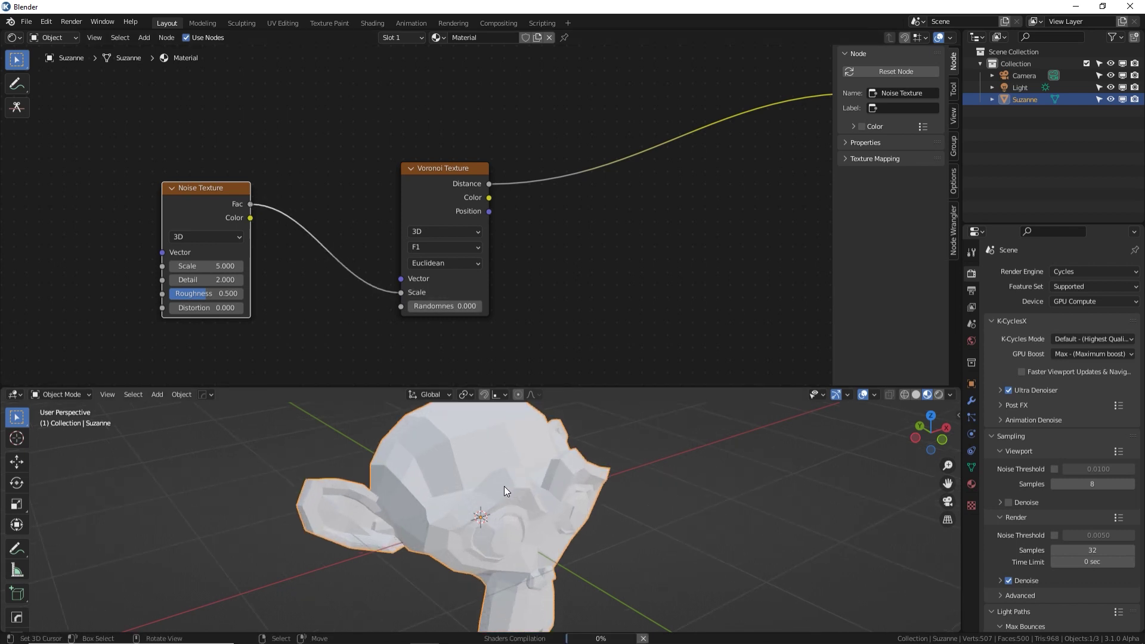
pyautogui.keyDown('ctrl'); pyautogui.keyDown('shift'); pyautogui.click(237, 213); pyautogui.keyUp('shift'); pyautogui.keyUp('ctrl')
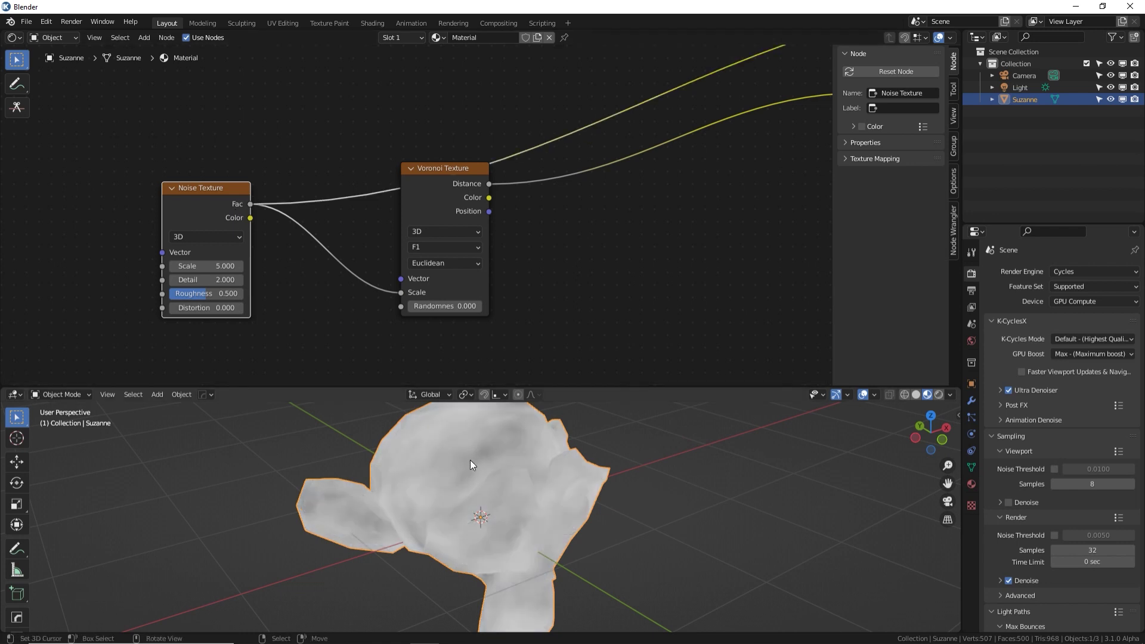
pyautogui.moveTo(470, 460)
pyautogui.mouseDown(button='middle')
pyautogui.moveTo(367, 463)
pyautogui.moveTo(482, 478)
pyautogui.mouseUp(button='middle')
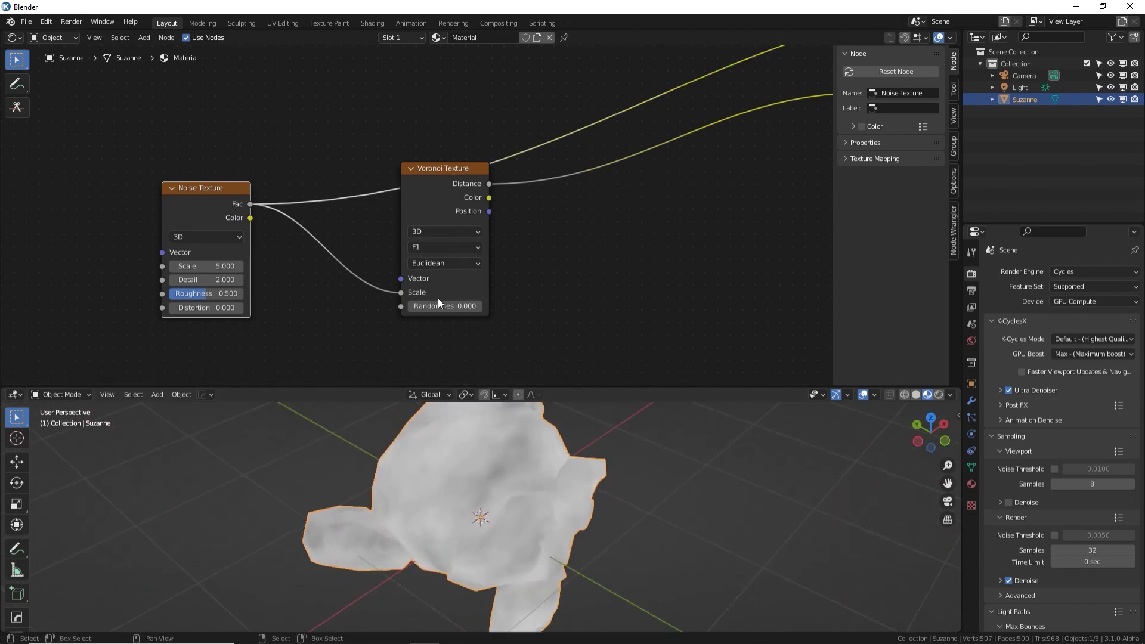
pyautogui.keyDown('ctrl'); pyautogui.keyDown('shift'); pyautogui.click(455, 173); pyautogui.keyUp('shift'); pyautogui.keyUp('ctrl')
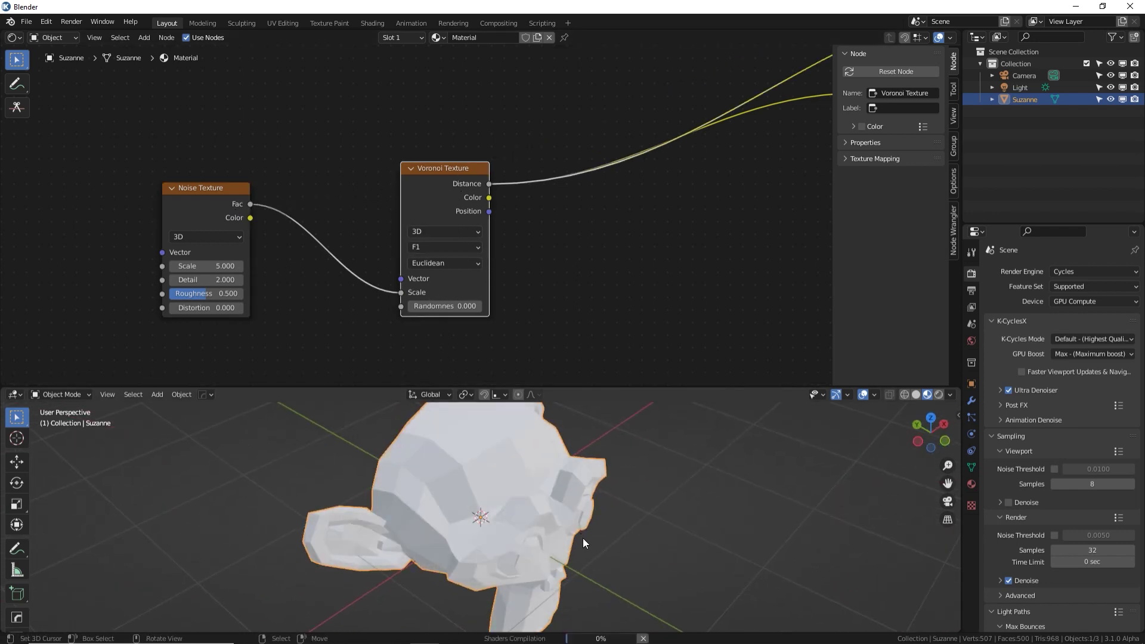
pyautogui.moveTo(585, 517); pyautogui.dragTo(445, 467, button='middle')
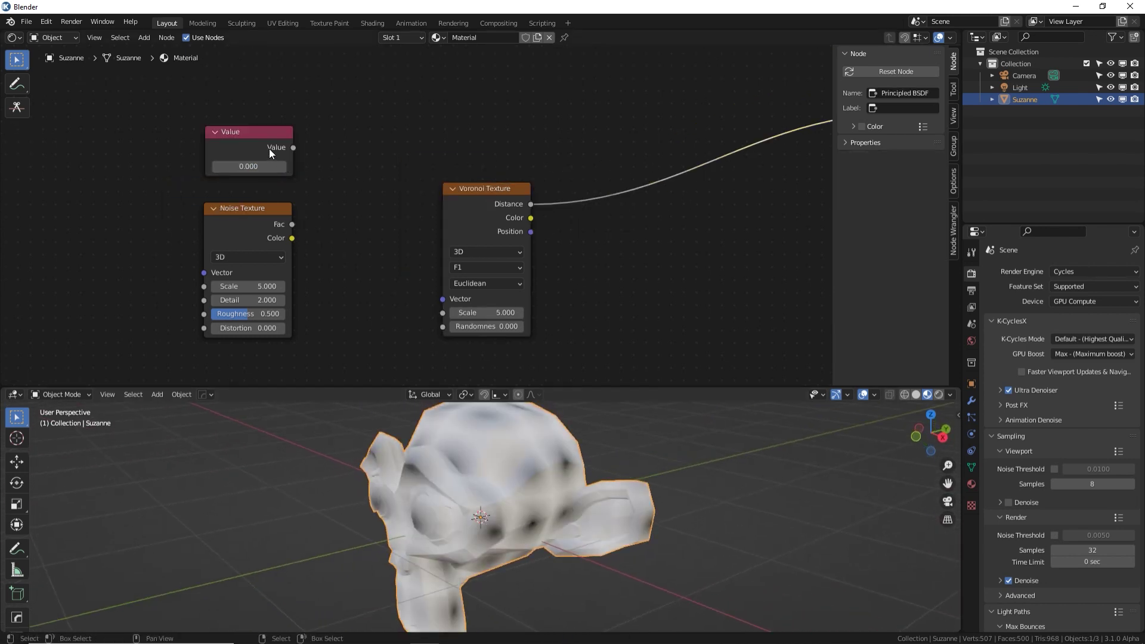
# Drive the Voronoi Scale with a Value node set to 10.6 and link Voronoi into the Principled BSDF
pyautogui.moveTo(293, 147); pyautogui.dragTo(443, 313)
pyautogui.moveTo(248, 166); pyautogui.dragTo(305, 166)
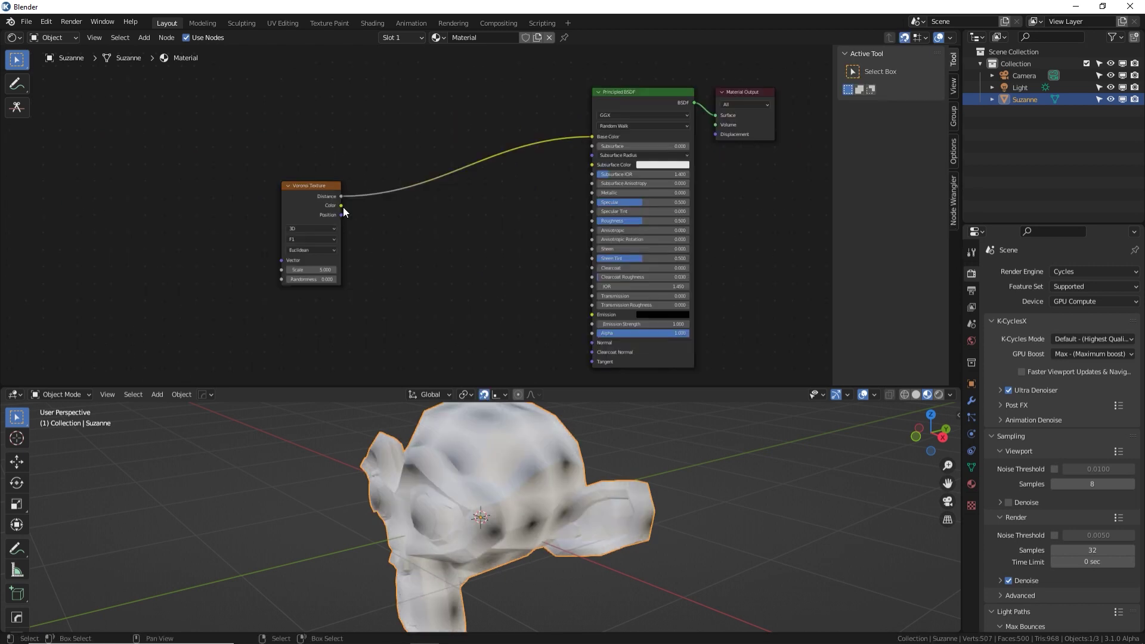
pyautogui.moveTo(341, 206); pyautogui.dragTo(593, 135)
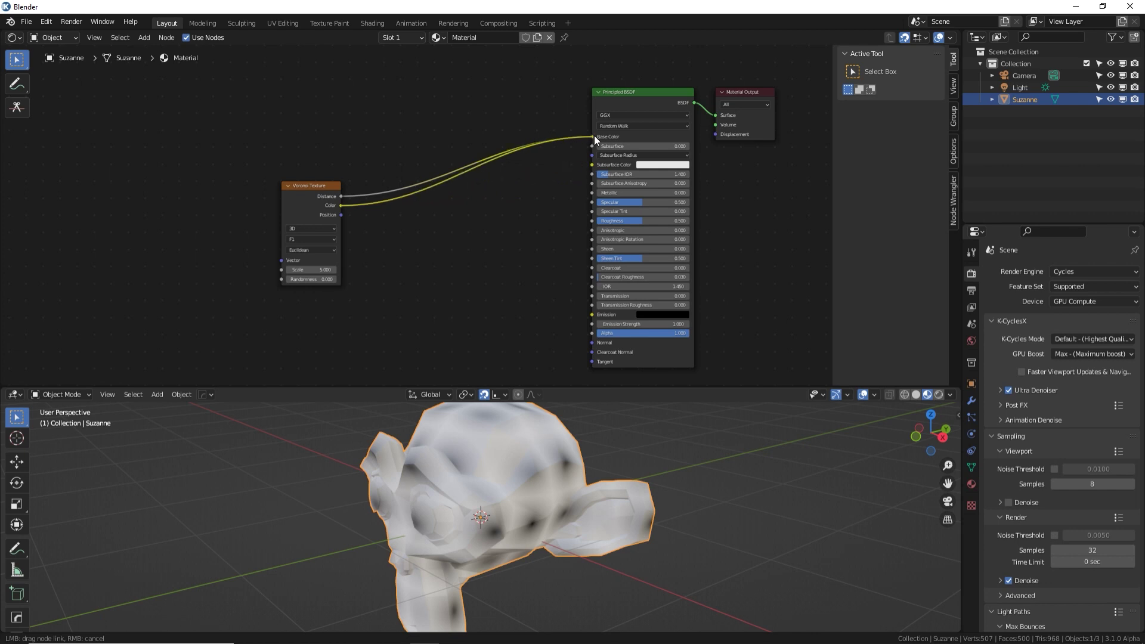
# Reconnect Voronoi Color to the Principled BSDF Base Color and orbit to view the coloured cells
pyautogui.moveTo(594, 135); pyautogui.dragTo(595, 135)
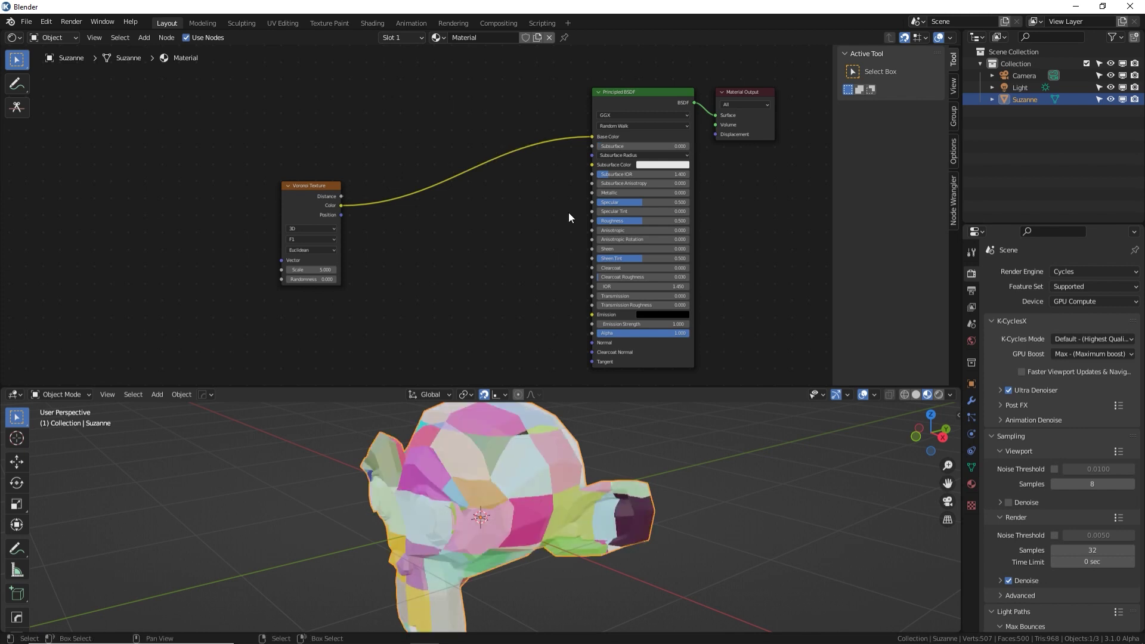
pyautogui.moveTo(460, 468); pyautogui.dragTo(599, 473, button='middle')
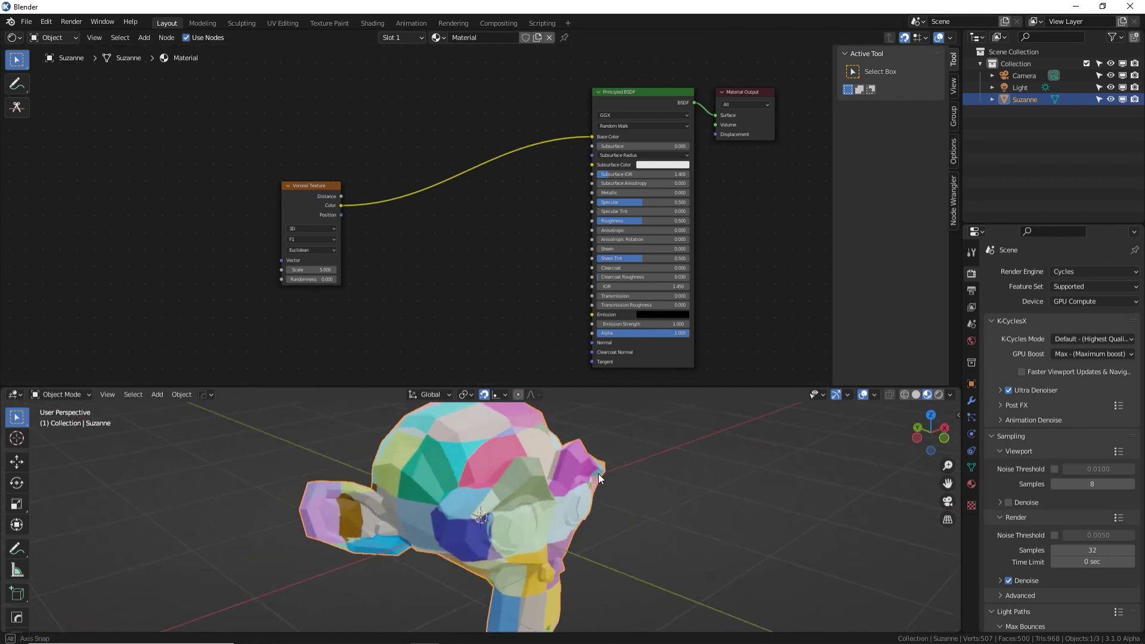
pyautogui.click(341, 193)
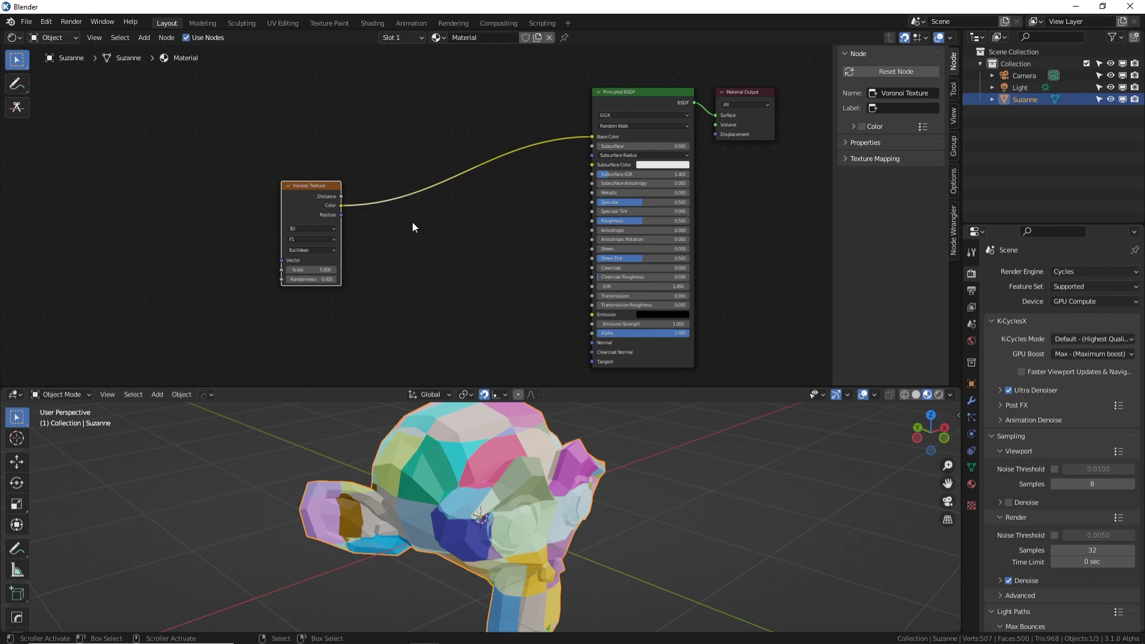
pyautogui.scroll(2, 413, 222)
pyautogui.moveTo(233, 197); pyautogui.dragTo(503, 160)
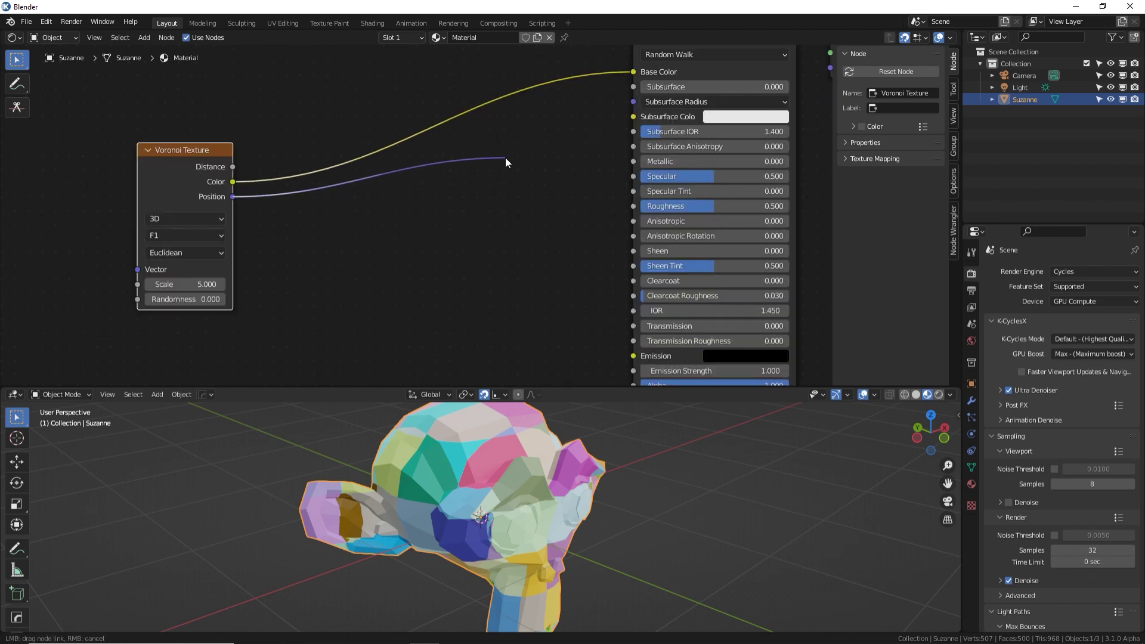
# Link Voronoi Position to Base Color and orbit around Suzanne to inspect the cell shading
pyautogui.moveTo(506, 158); pyautogui.dragTo(506, 157)
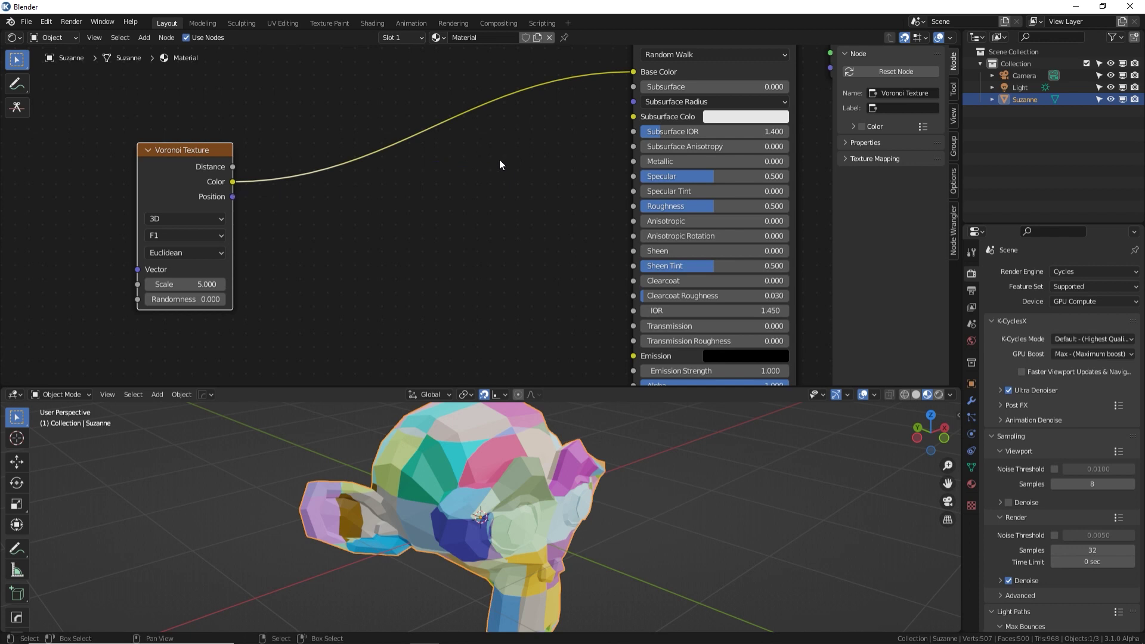
pyautogui.moveTo(233, 197); pyautogui.dragTo(634, 72)
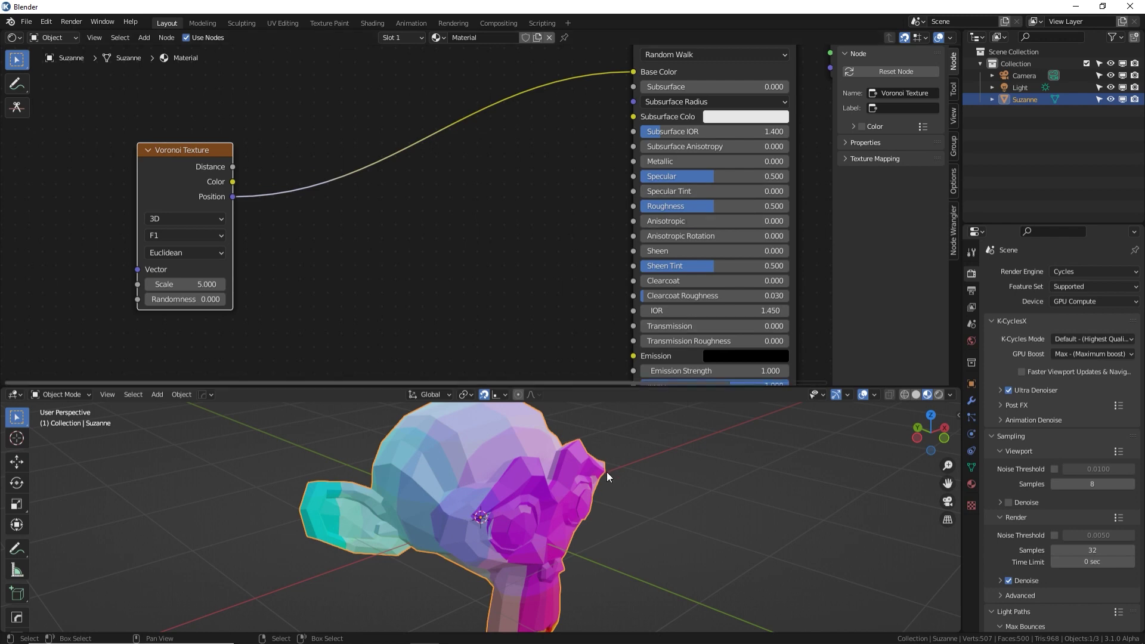
pyautogui.moveTo(607, 471); pyautogui.dragTo(565, 465, button='middle')
pyautogui.moveTo(506, 487); pyautogui.dragTo(593, 511, button='middle')
pyautogui.moveTo(451, 494); pyautogui.dragTo(395, 581, button='middle')
pyautogui.moveTo(416, 532); pyautogui.dragTo(427, 512, button='middle')
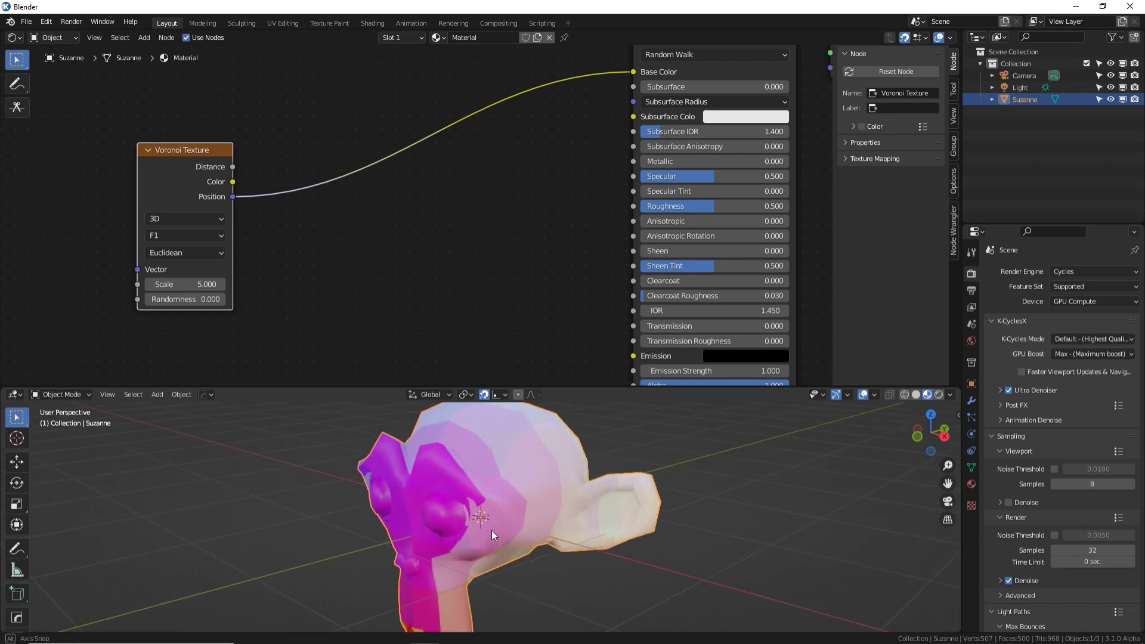
pyautogui.moveTo(492, 531); pyautogui.dragTo(772, 545, button='middle')
pyautogui.moveTo(376, 525); pyautogui.dragTo(501, 514, button='middle')
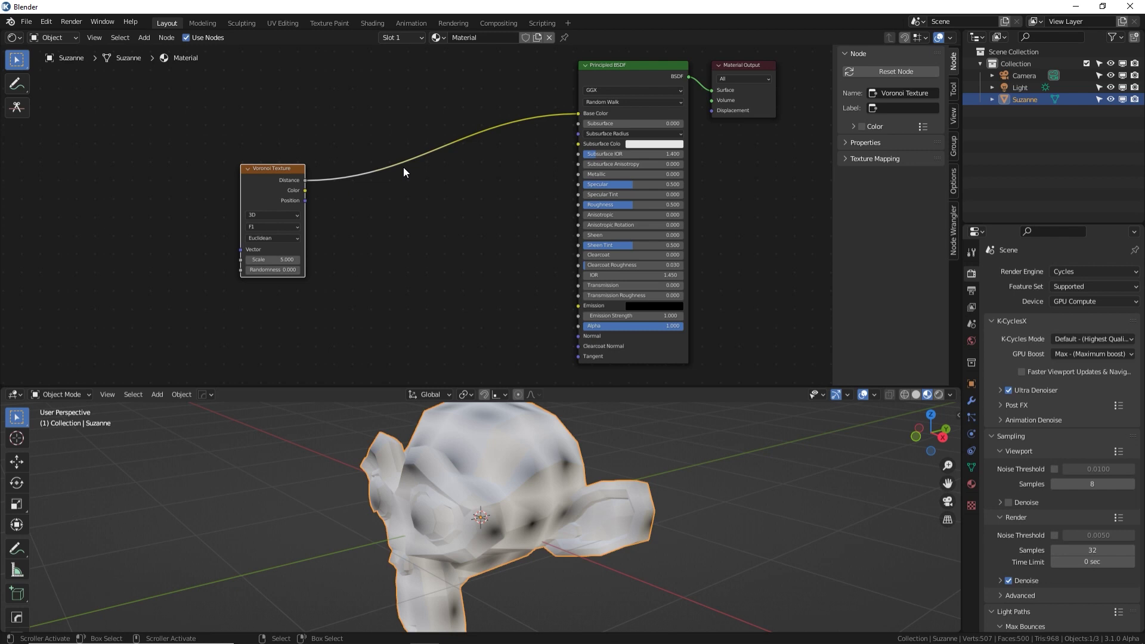
# Enable node snapping to Grid and move the Voronoi Texture node into place
pyautogui.hotkey('shift', 'Tab')
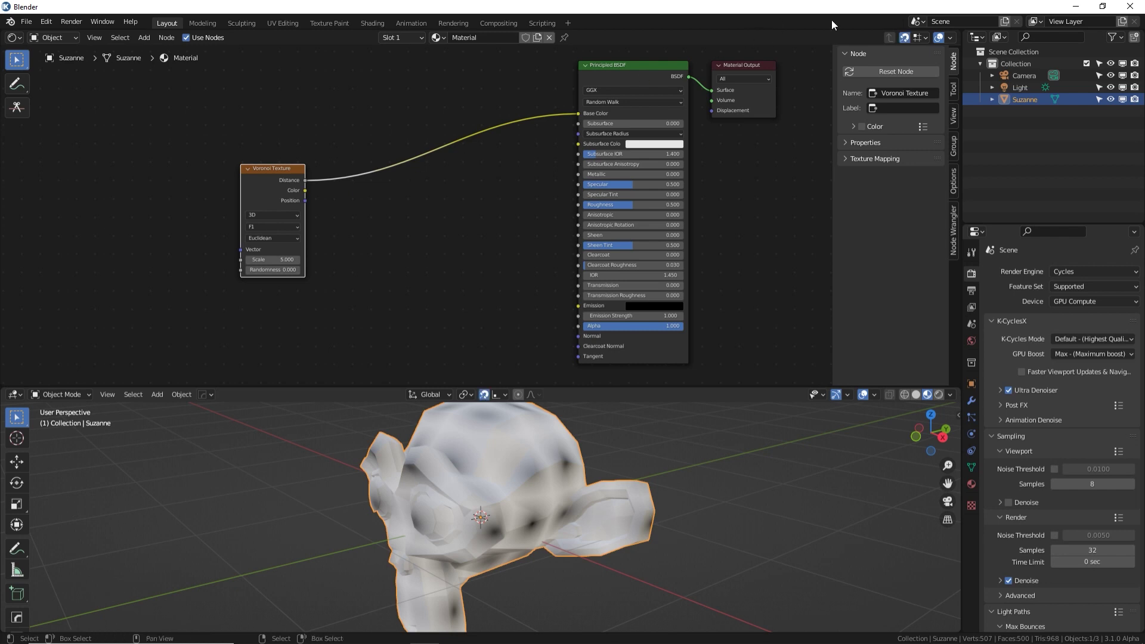
pyautogui.click(920, 37)
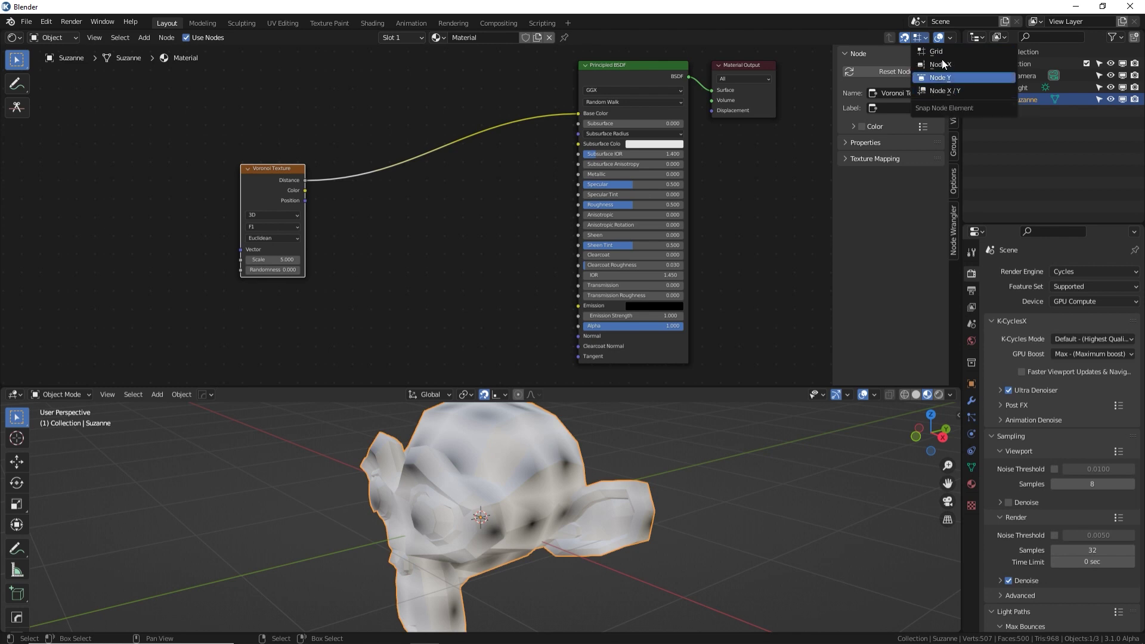
pyautogui.click(939, 52)
pyautogui.press('g')
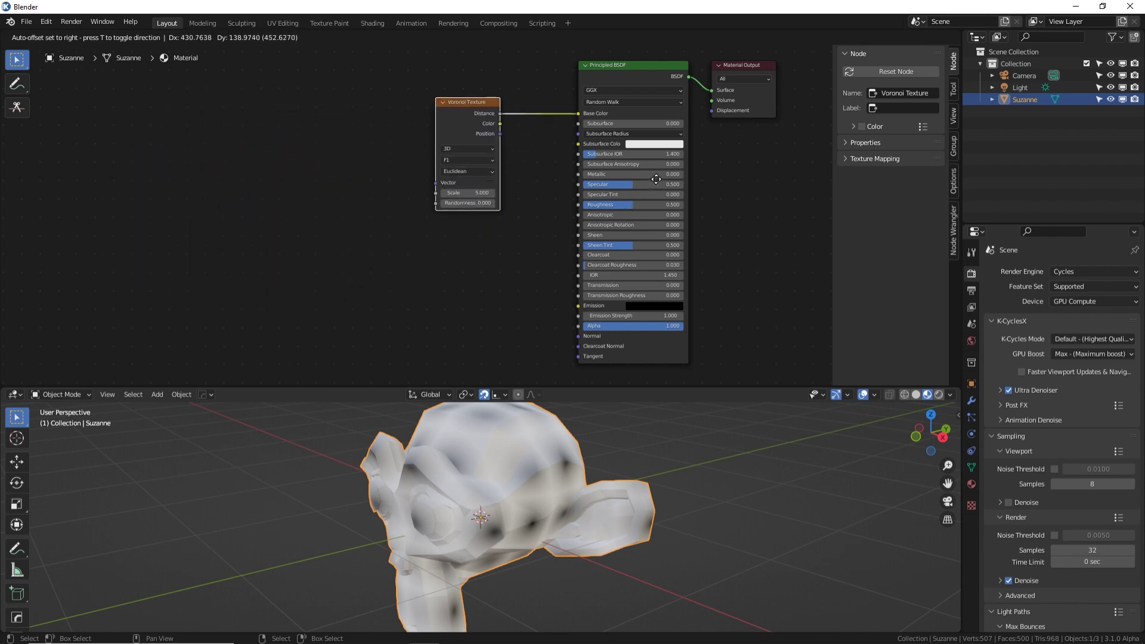
pyautogui.click(456, 243)
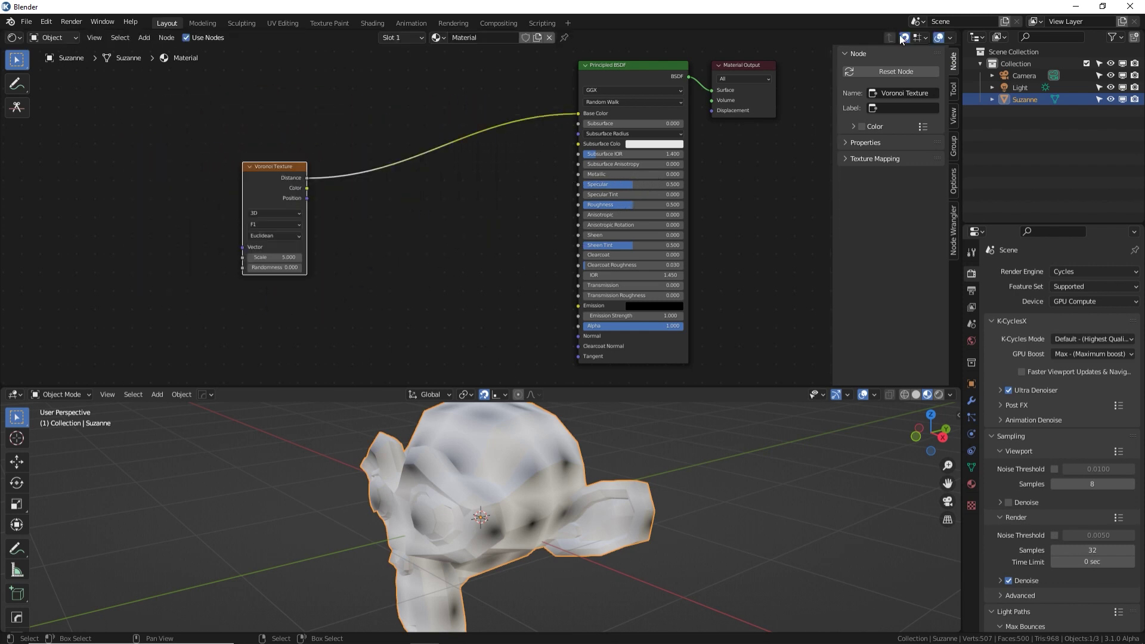
# Choose a different node snap target and reposition the Voronoi Texture node again
pyautogui.click(930, 38)
pyautogui.click(929, 64)
pyautogui.press('g')
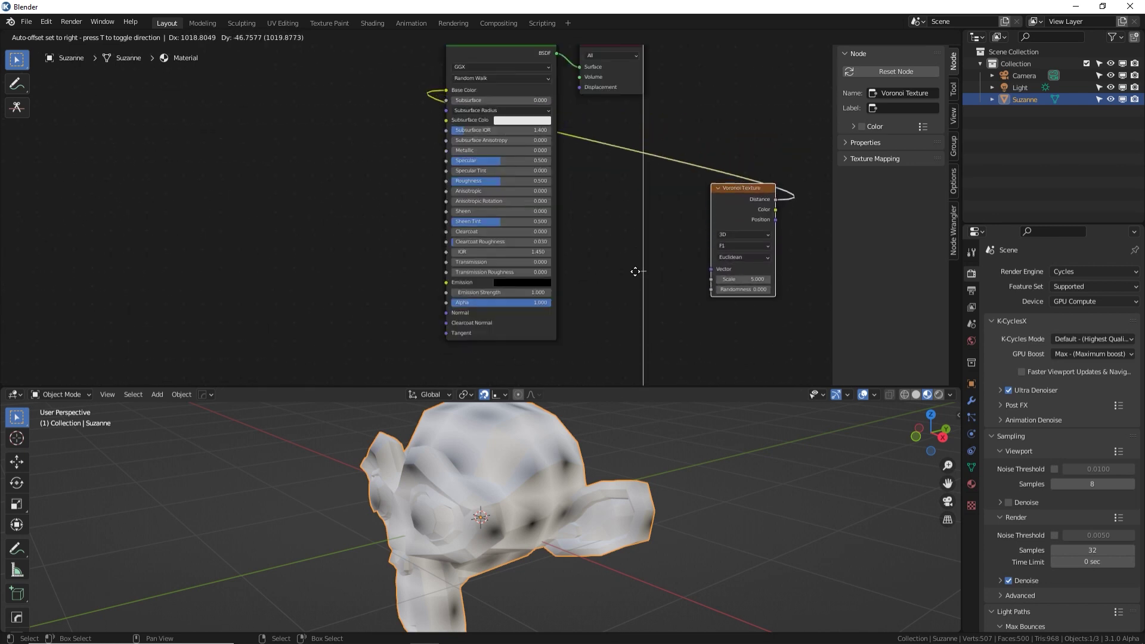
pyautogui.click(351, 212)
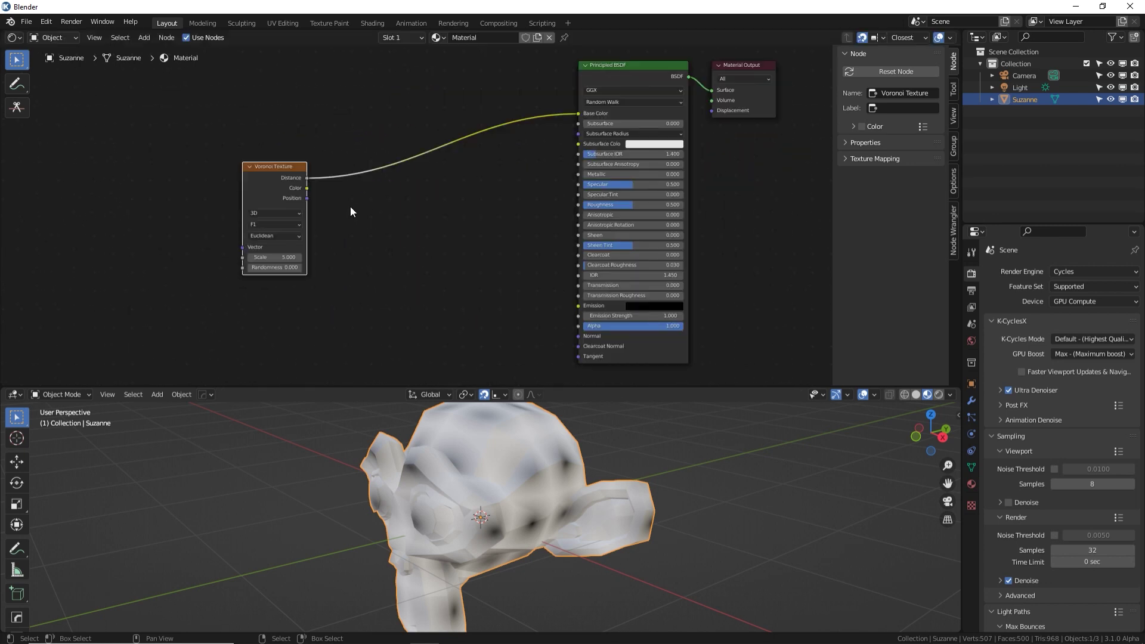
pyautogui.moveTo(417, 202); pyautogui.dragTo(421, 229, button='middle')
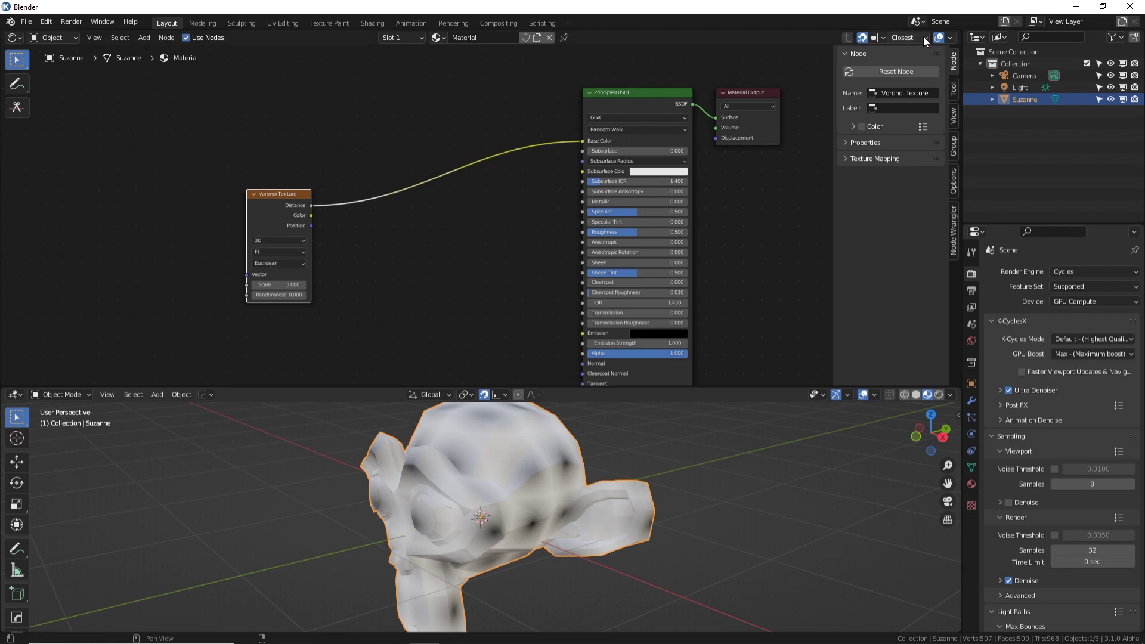
pyautogui.click(908, 36)
pyautogui.click(886, 48)
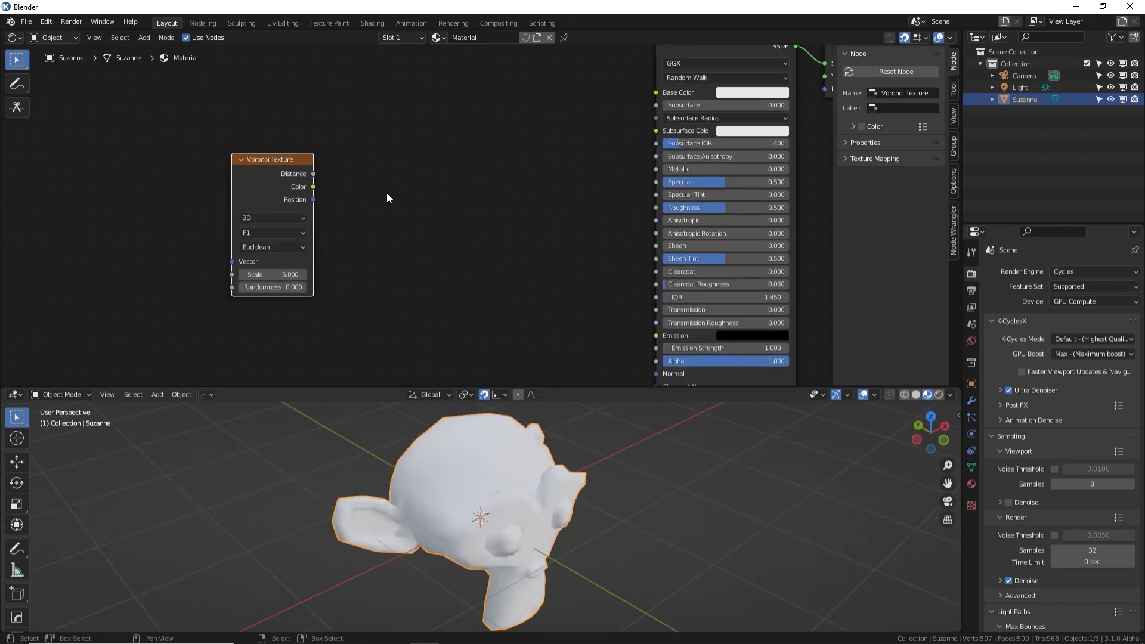
# Add a Value node and drag its value up to 10.400
pyautogui.scroll(-2, 385, 196)
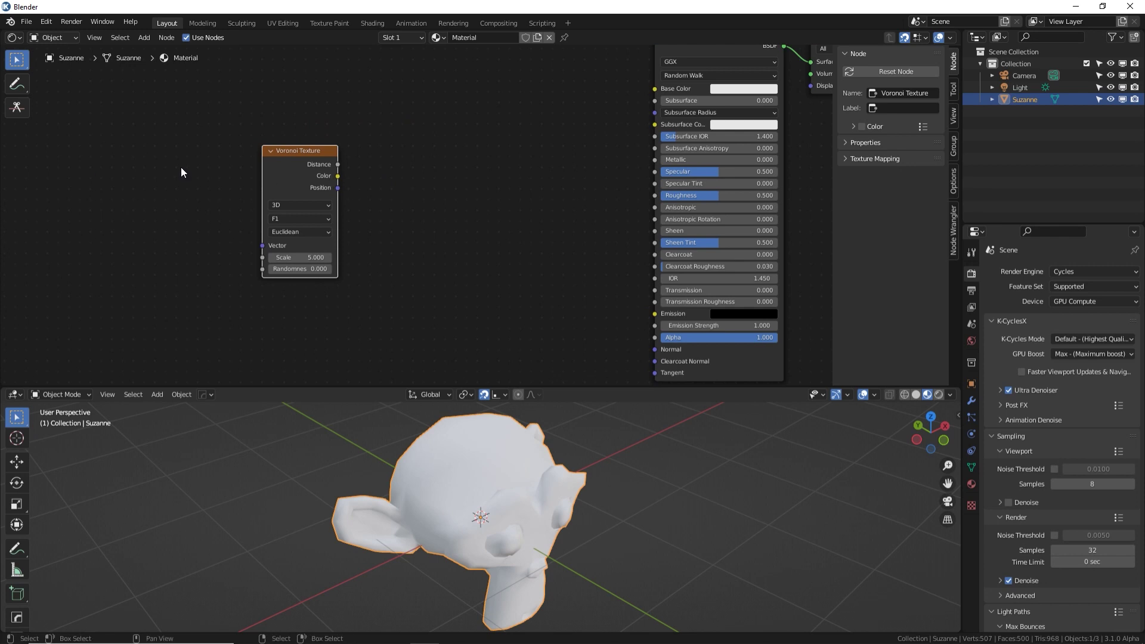
pyautogui.hotkey('shift', 'a')
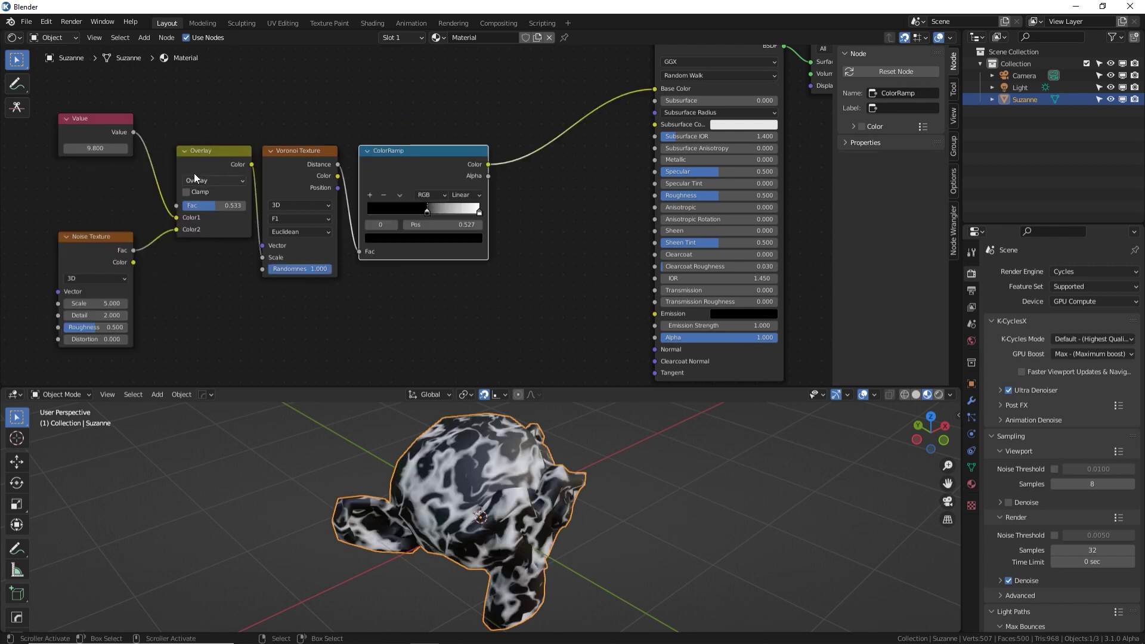
pyautogui.moveTo(96, 148); pyautogui.dragTo(126, 148)
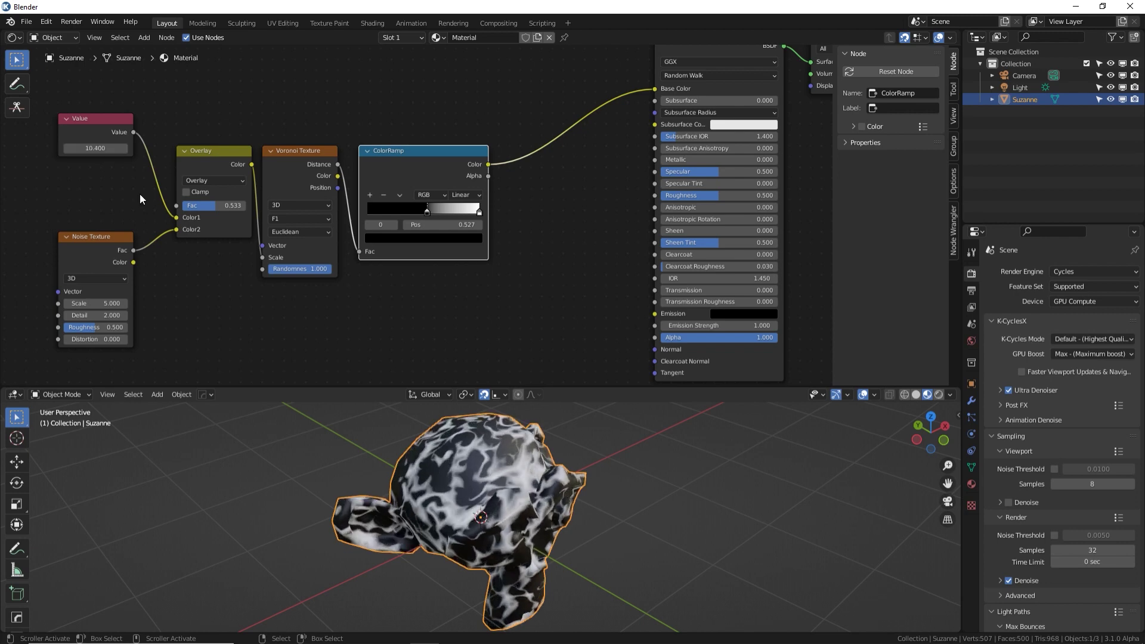
pyautogui.moveTo(415, 433); pyautogui.dragTo(349, 390, button='middle')
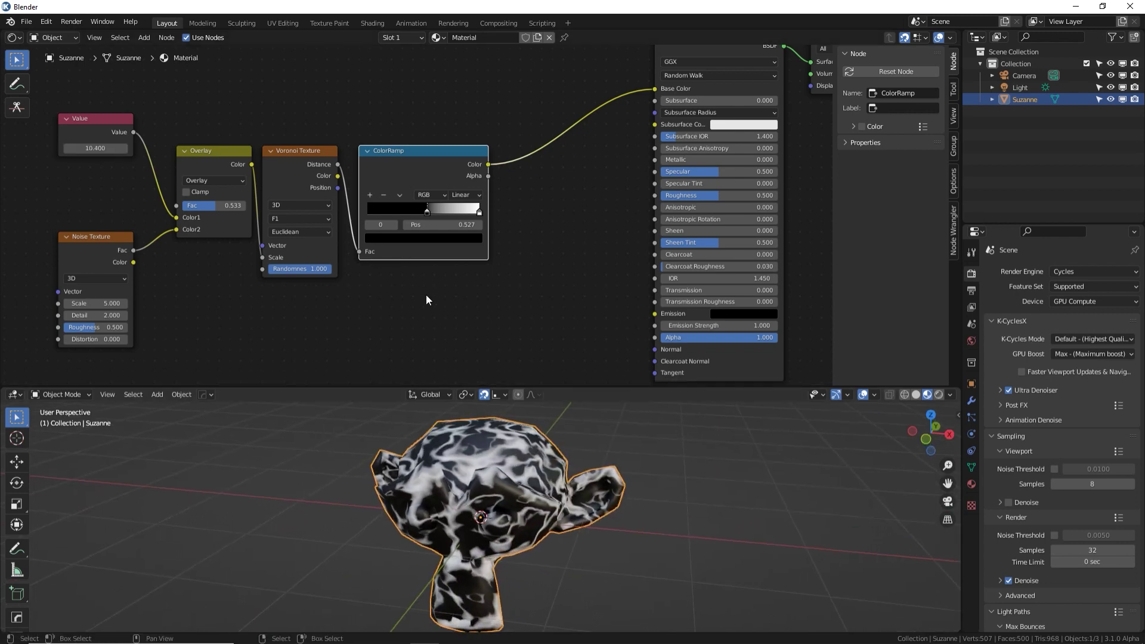
# Enlarge the node editor and box-select the Value, Noise, Overlay, Voronoi and ColorRamp nodes
pyautogui.scroll(-2, 426, 295)
pyautogui.moveTo(128, 139); pyautogui.dragTo(441, 322)
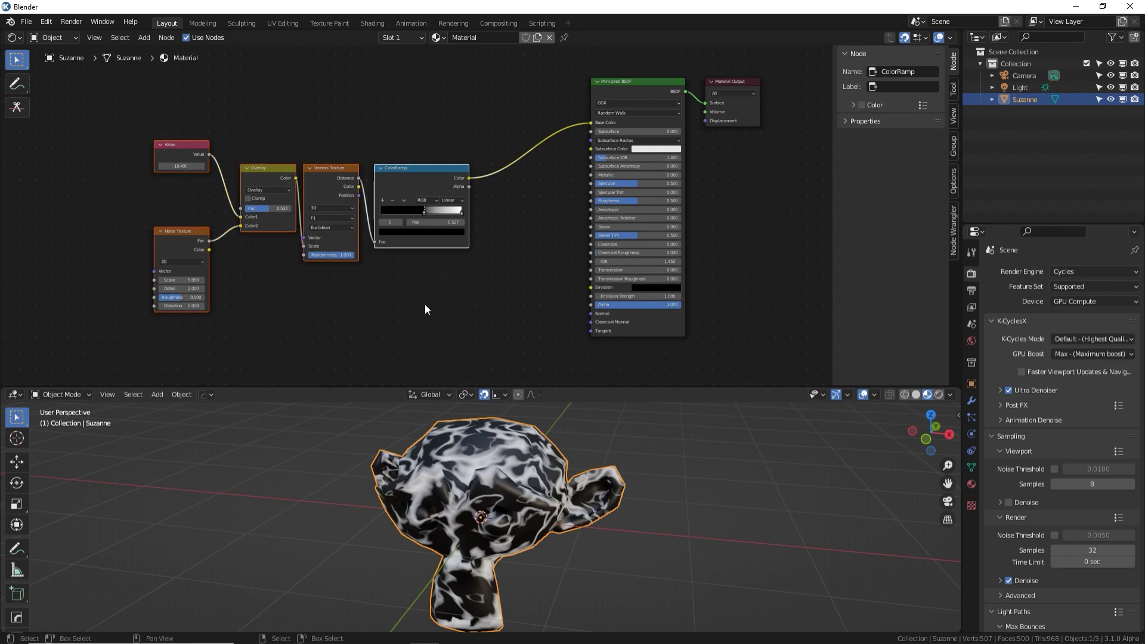
pyautogui.scroll(-3, 424, 315)
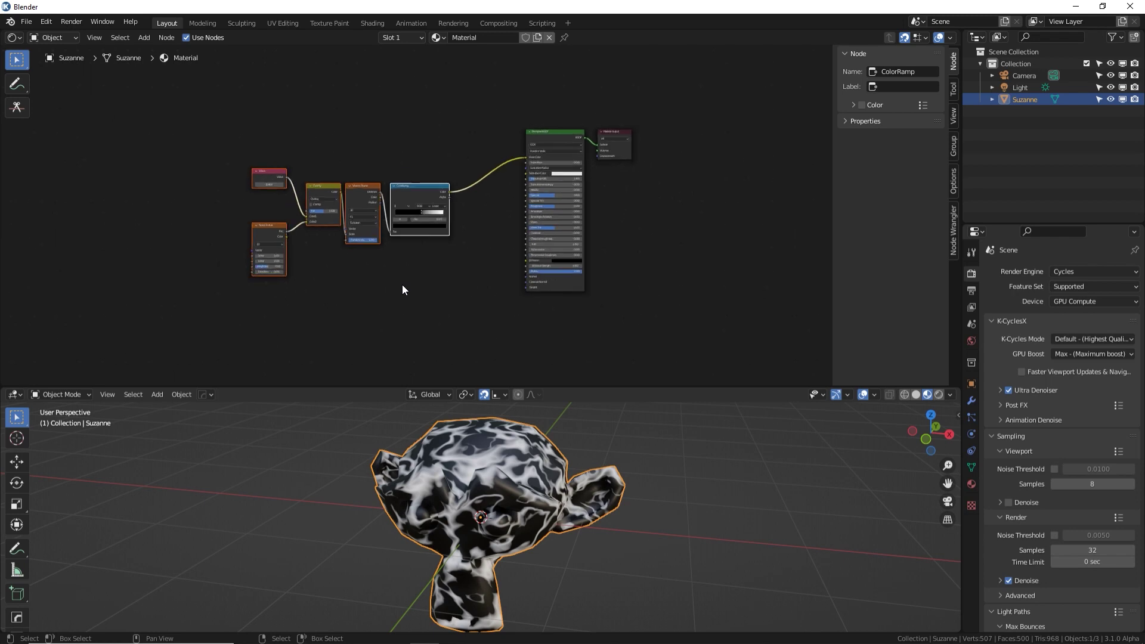
pyautogui.scroll(2, 403, 286)
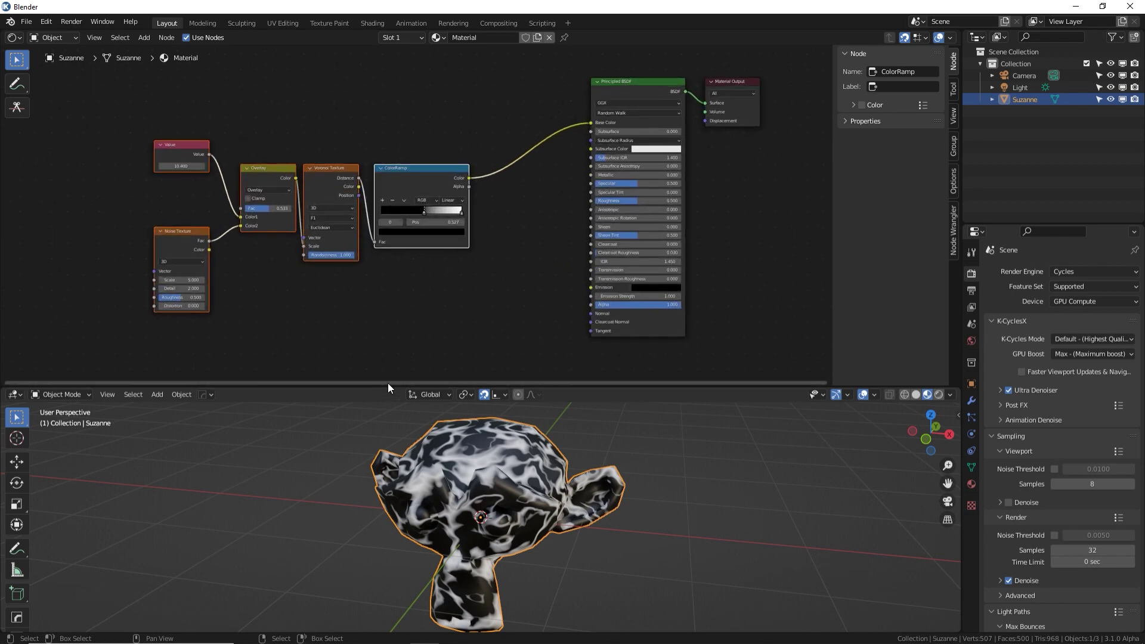
pyautogui.moveTo(388, 388); pyautogui.dragTo(386, 408)
pyautogui.moveTo(375, 303); pyautogui.dragTo(391, 303, button='middle')
pyautogui.moveTo(111, 117); pyautogui.dragTo(503, 348)
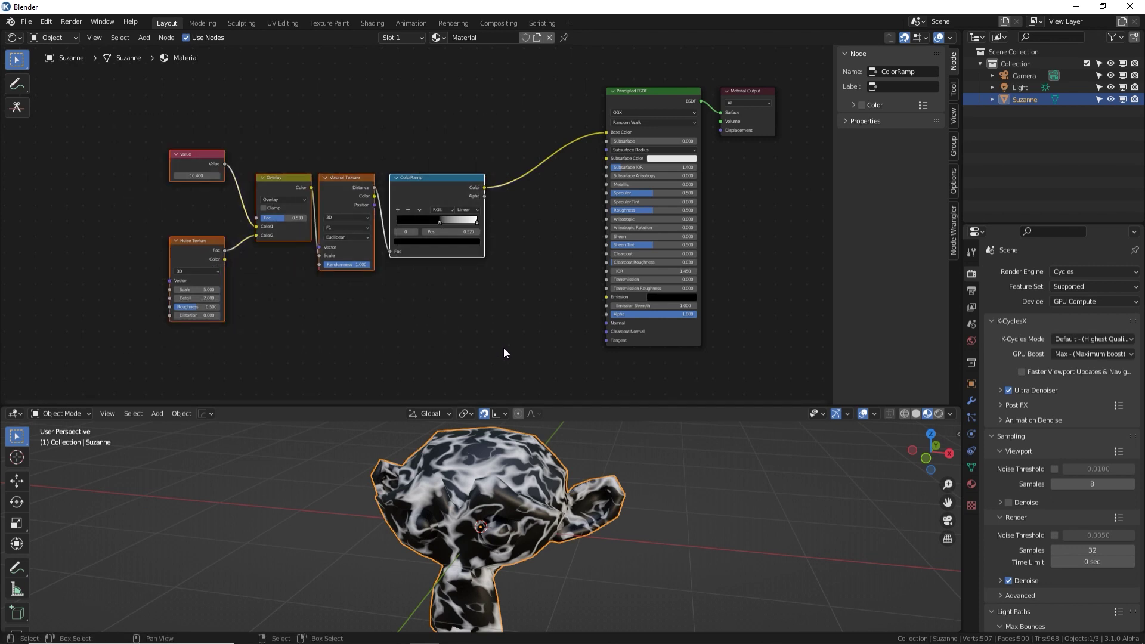
# Wrap the Value, Noise, Overlay, Voronoi and ColorRamp nodes in a new frame and reposition it
pyautogui.click(18, 59)
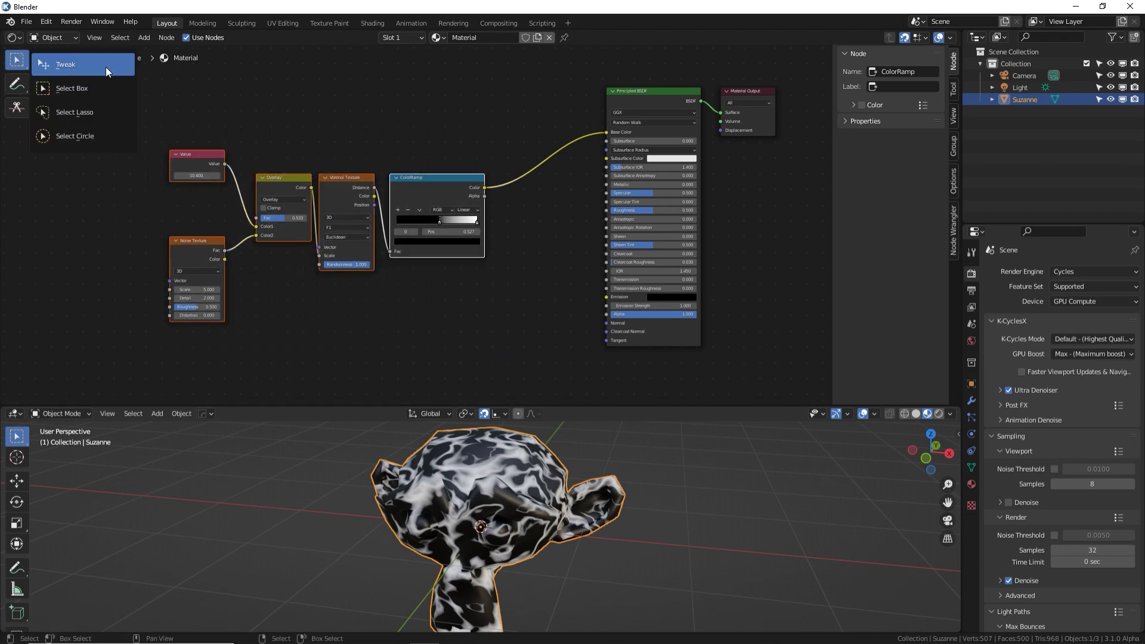
pyautogui.click(84, 84)
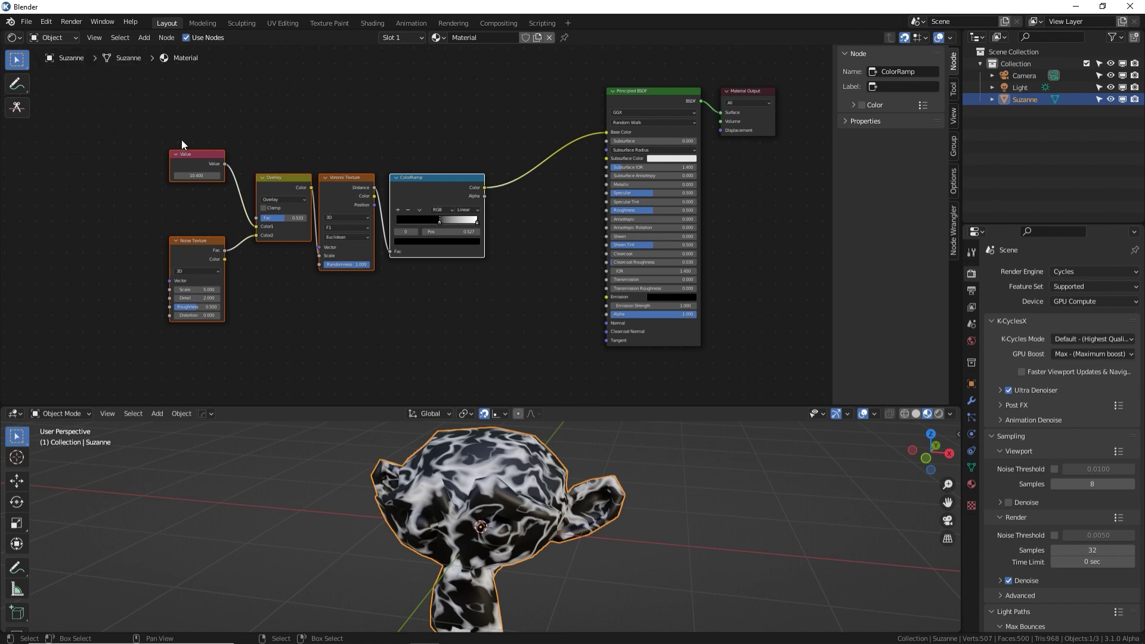
pyautogui.click(20, 84)
pyautogui.press('b')
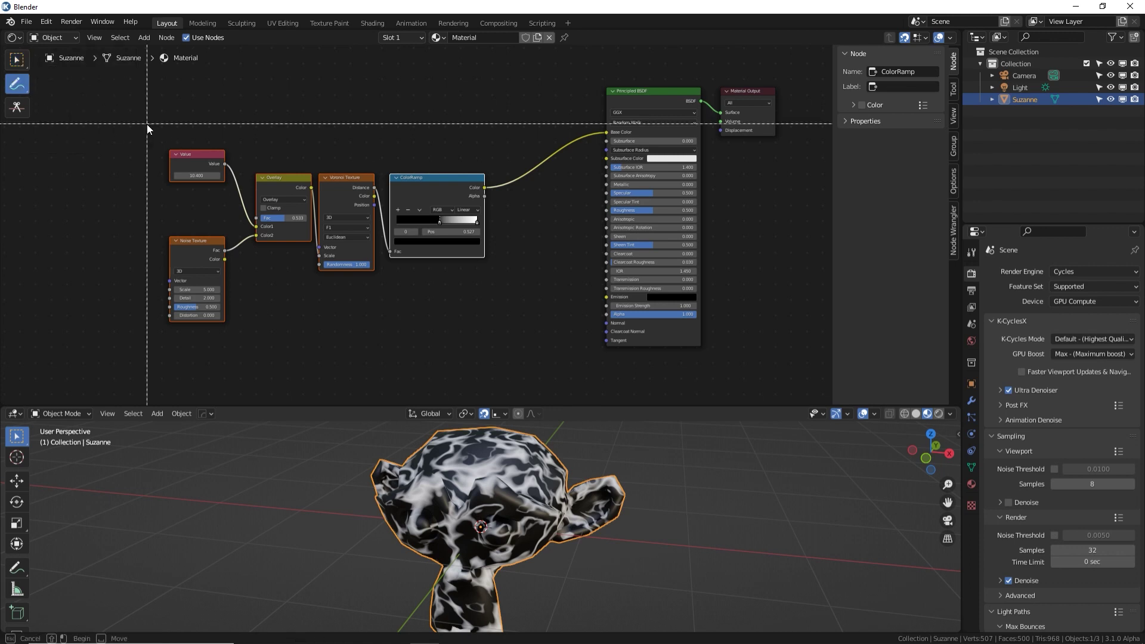
pyautogui.moveTo(136, 119)
pyautogui.mouseDown()
pyautogui.moveTo(453, 334)
pyautogui.moveTo(515, 352)
pyautogui.mouseUp()
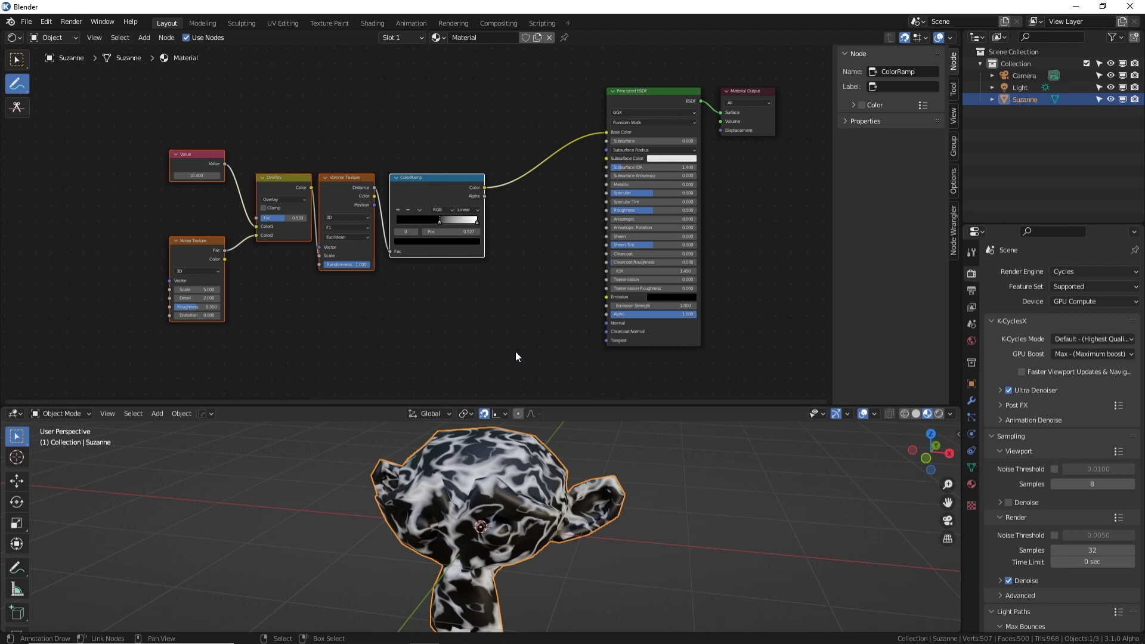
pyautogui.hotkey('ctrl', 'j')
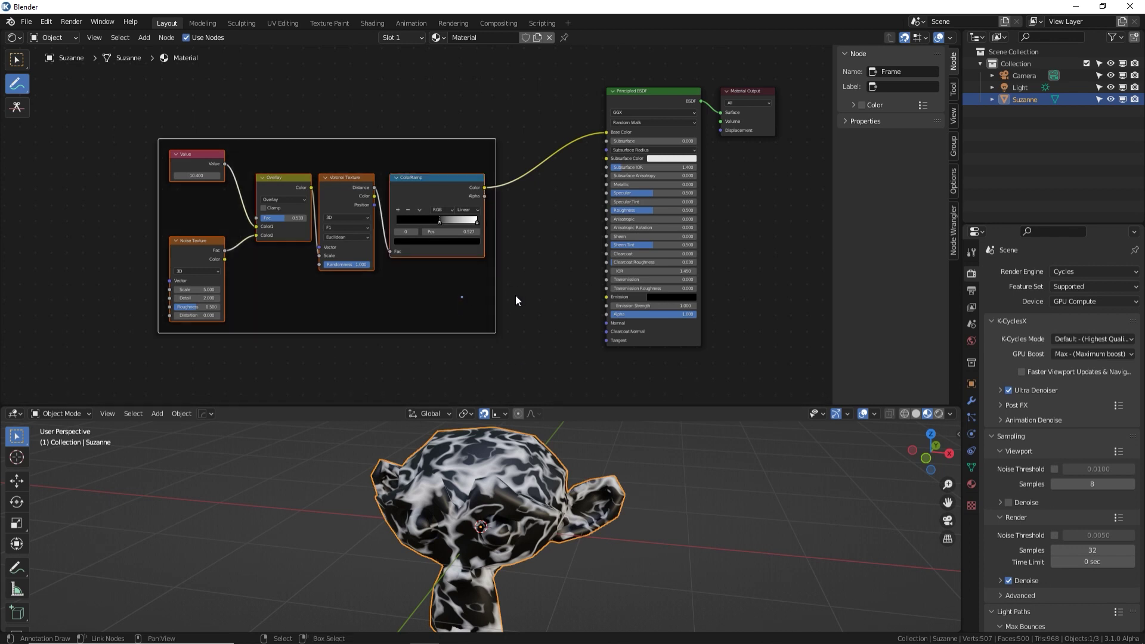
pyautogui.press('w')
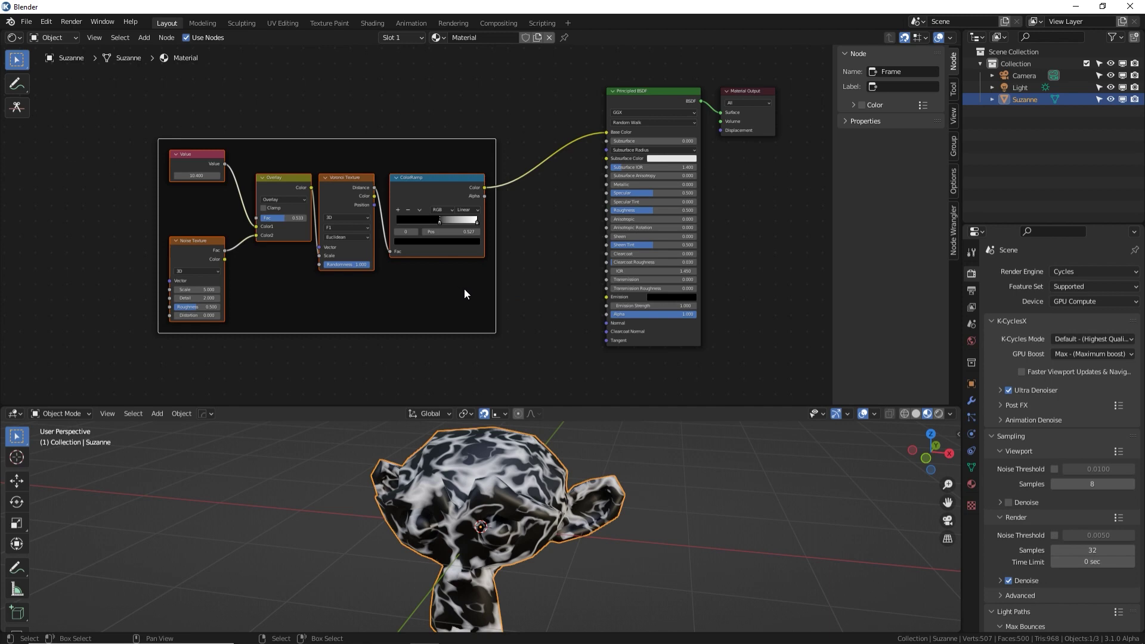
pyautogui.moveTo(464, 289); pyautogui.dragTo(316, 239)
# Add a Fresnel node inside the frame
pyautogui.scroll(-2, 431, 243)
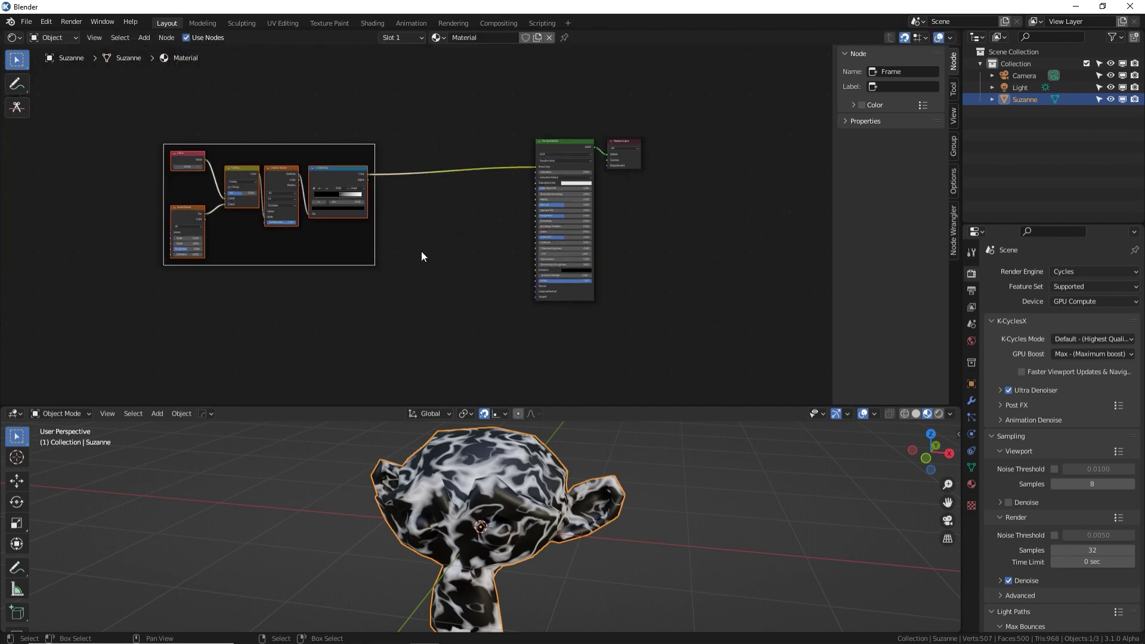
pyautogui.click(450, 218)
pyautogui.hotkey('shift', 'a')
pyautogui.write('fresnel')
pyautogui.press('Return')
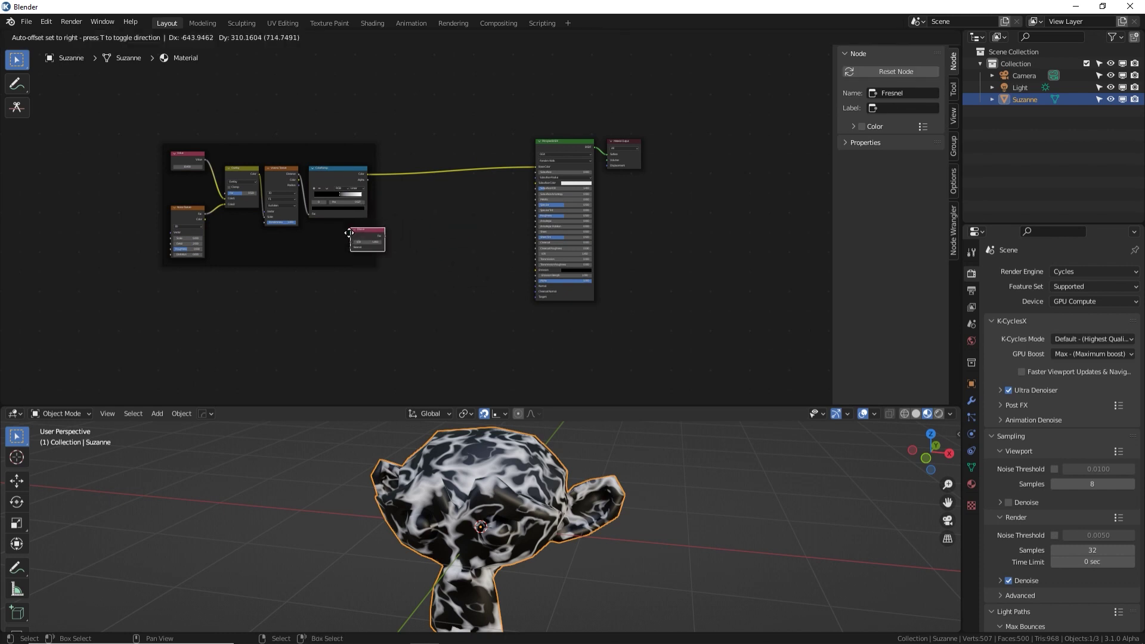
pyautogui.click(351, 237)
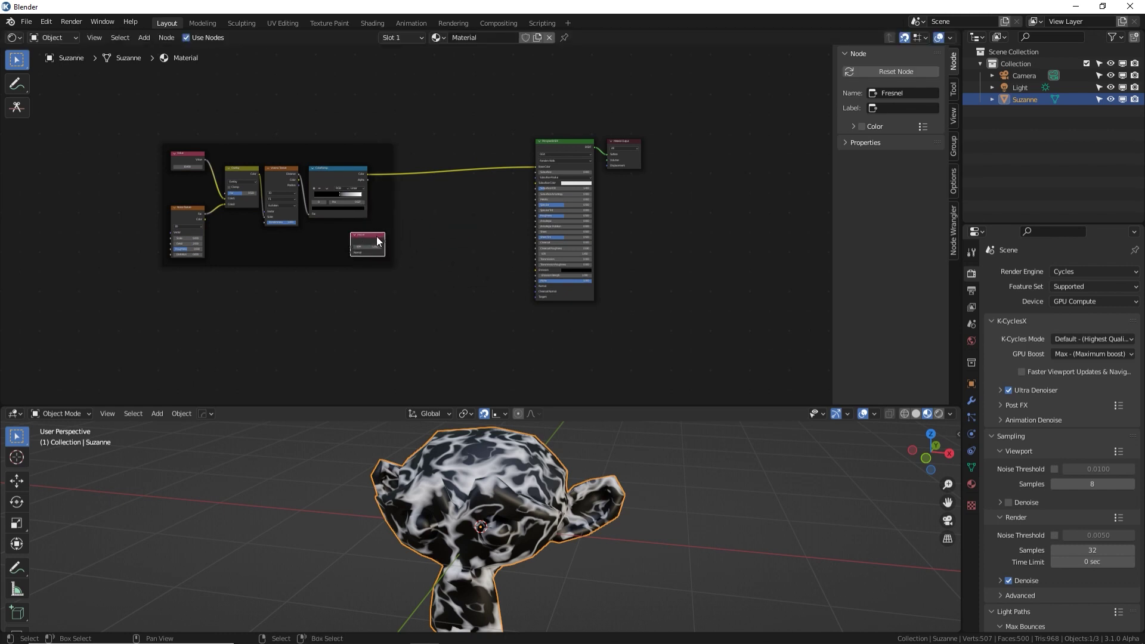
pyautogui.moveTo(377, 236); pyautogui.dragTo(692, 309)
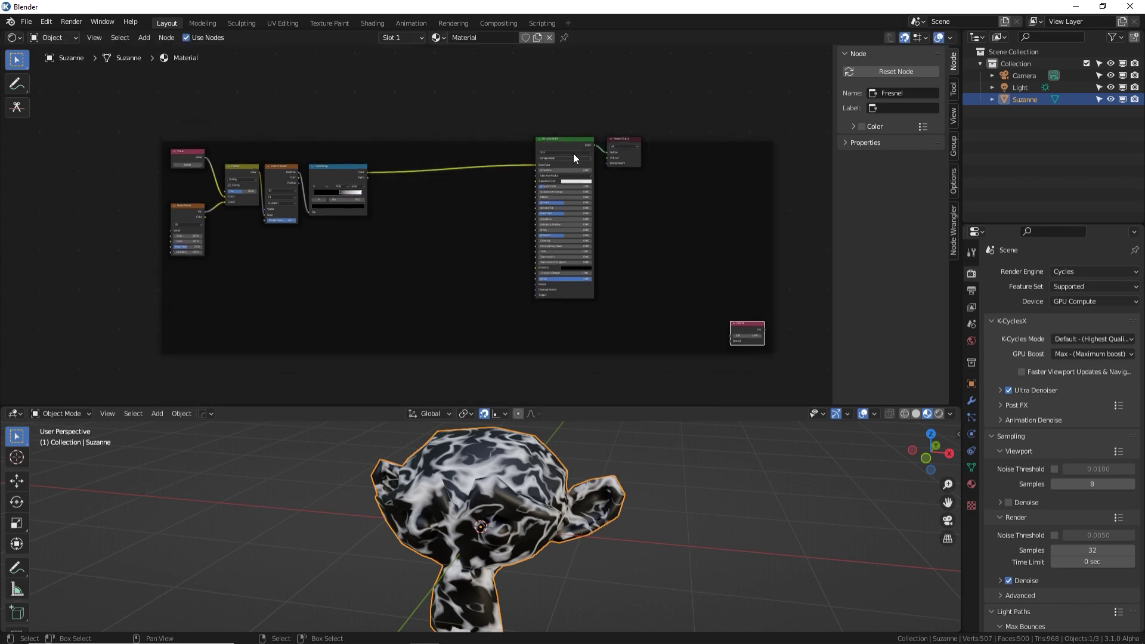
# Move Principled BSDF and Material Output out of the frame, keeping Fresnel inside it
pyautogui.moveTo(575, 158); pyautogui.dragTo(561, 123)
pyautogui.click(624, 139)
pyautogui.moveTo(632, 146); pyautogui.dragTo(627, 116)
pyautogui.click(705, 222)
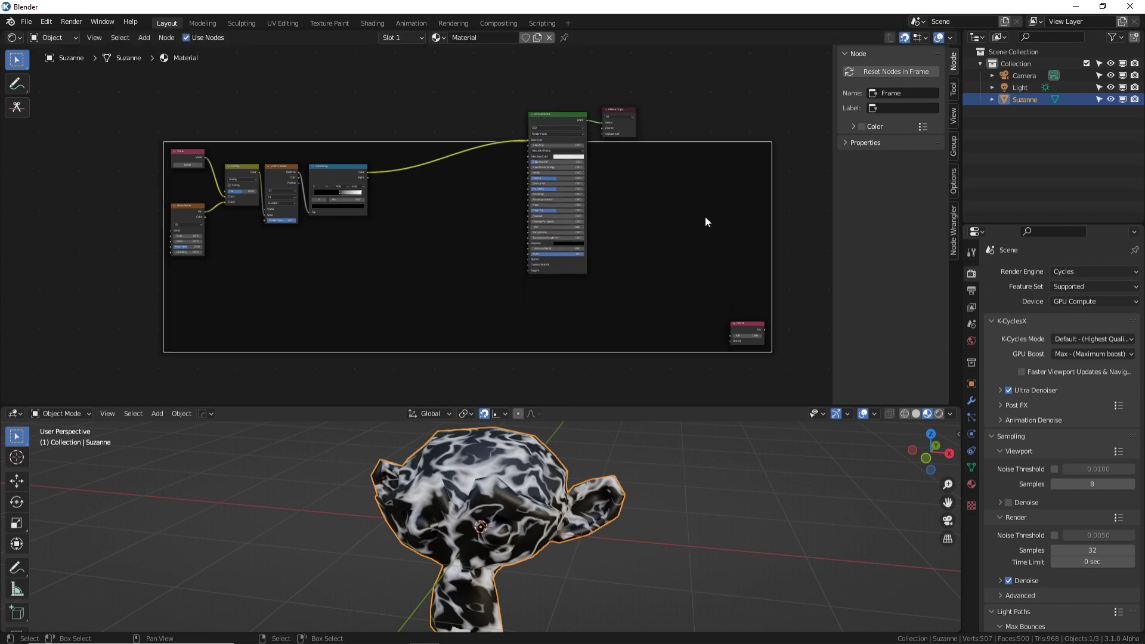
pyautogui.moveTo(753, 324); pyautogui.dragTo(371, 240)
pyautogui.scroll(1, 358, 245)
pyautogui.moveTo(281, 249); pyautogui.dragTo(367, 216)
pyautogui.scroll(-3, 356, 223)
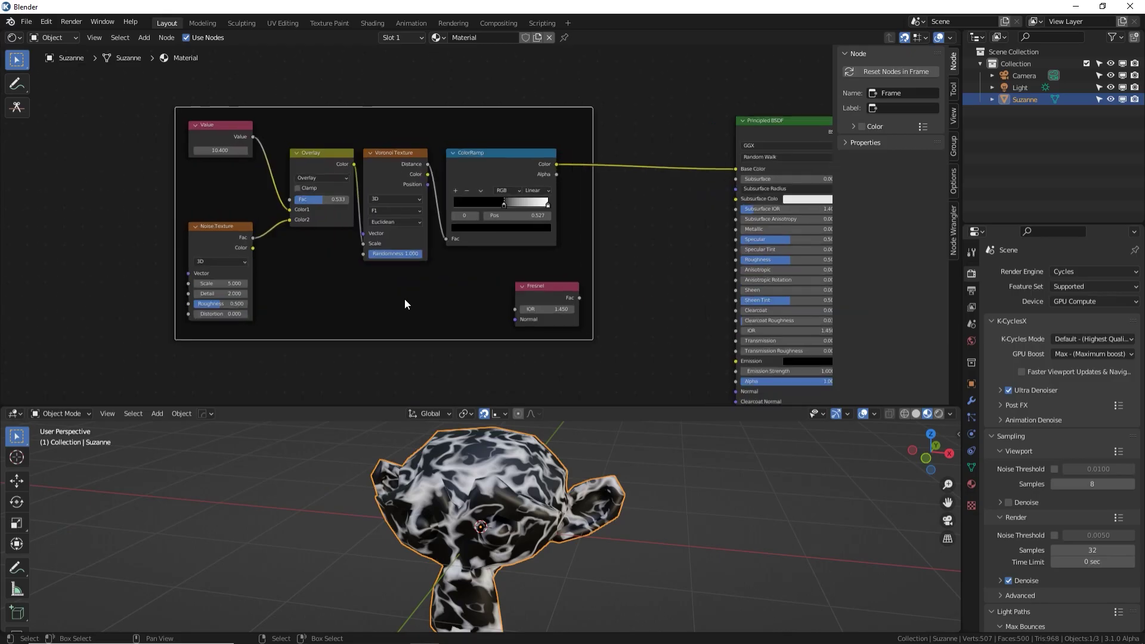
# Label the frame 'Trippy Surface' with label size 64
pyautogui.click(846, 142)
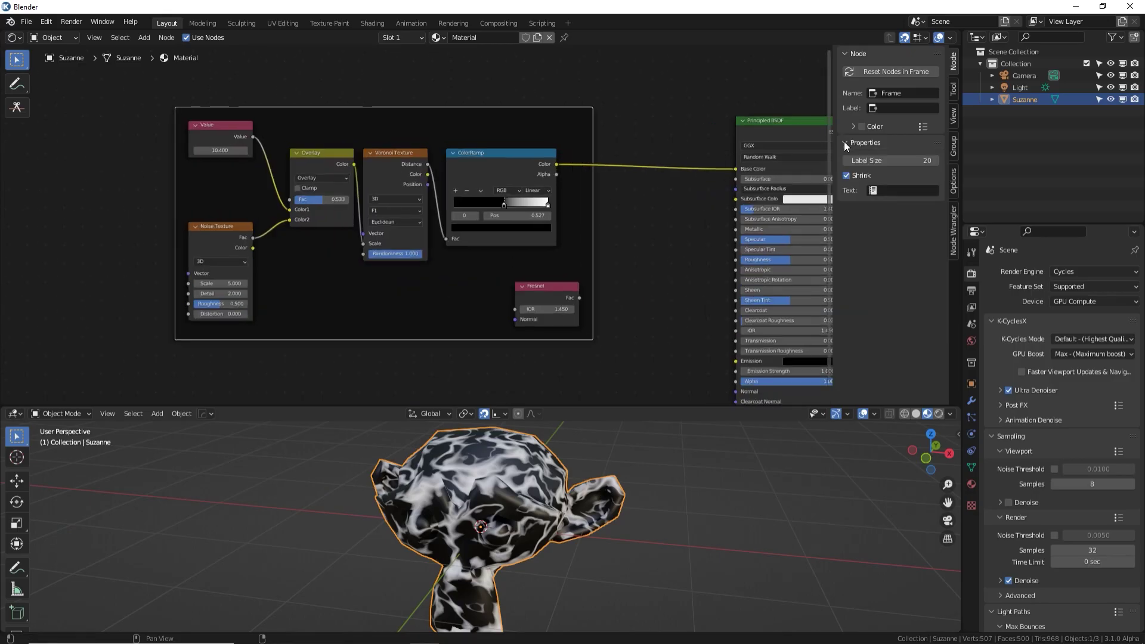
pyautogui.click(908, 108)
pyautogui.write('T')
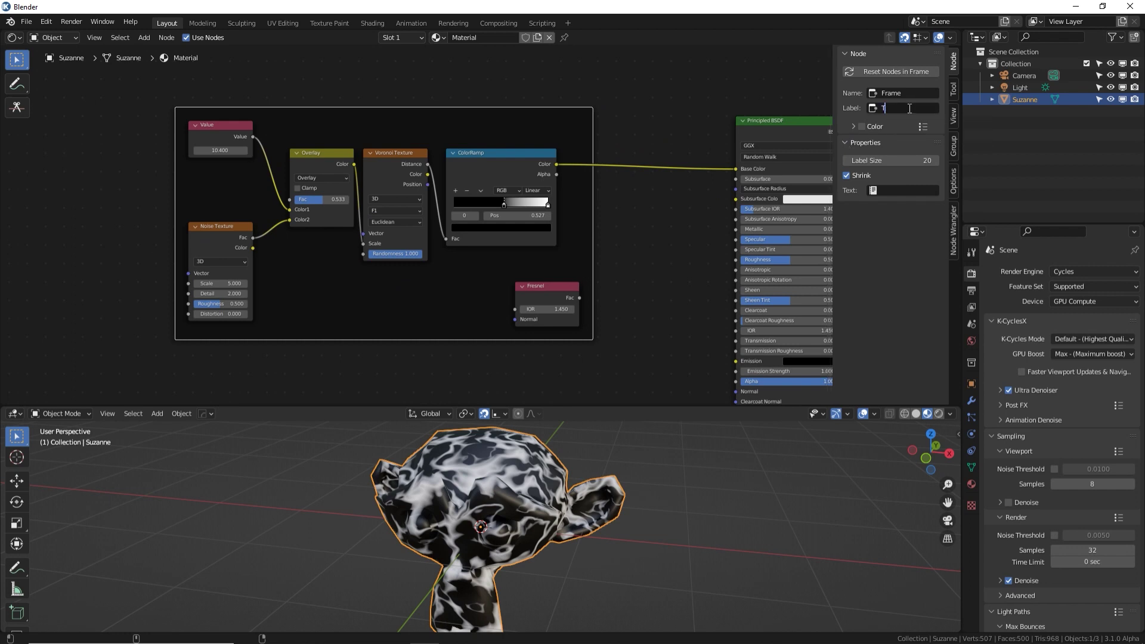
pyautogui.write('rippy Surface')
pyautogui.press('Return')
pyautogui.moveTo(892, 160); pyautogui.dragTo(943, 161)
pyautogui.click(862, 127)
# Give the frame a custom deep blue colour
pyautogui.click(854, 126)
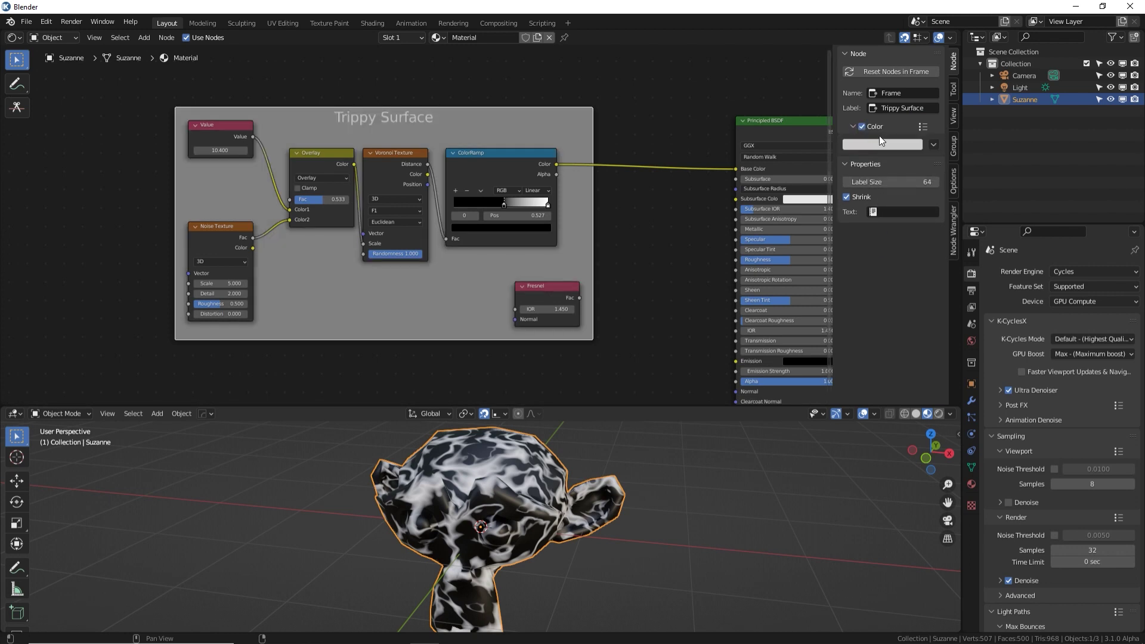
pyautogui.click(882, 144)
pyautogui.click(858, 183)
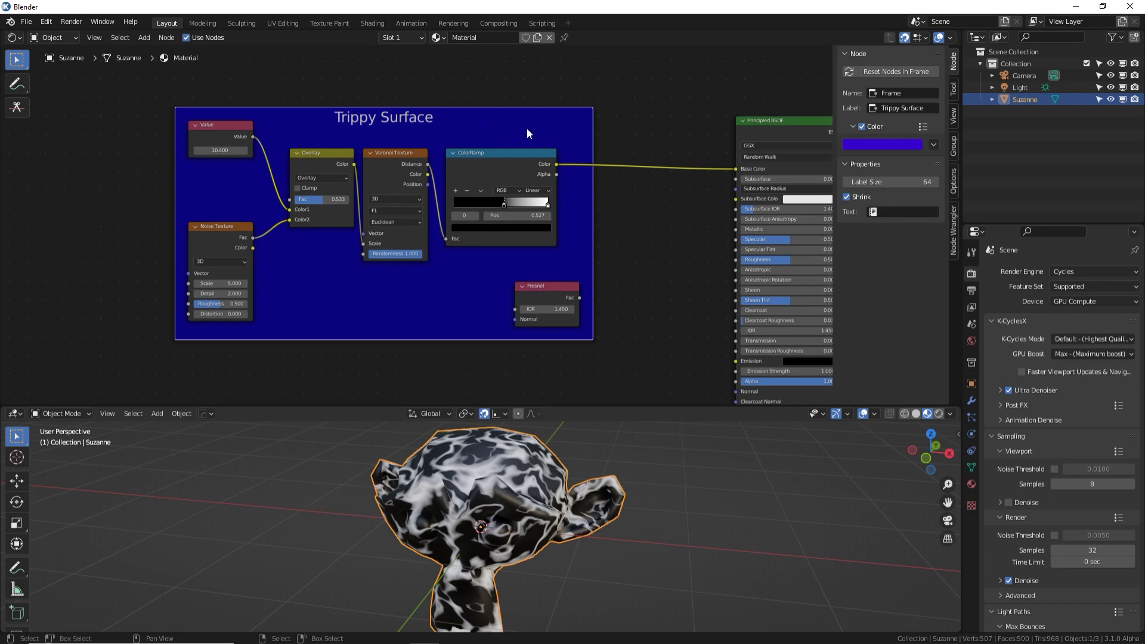
pyautogui.click(876, 211)
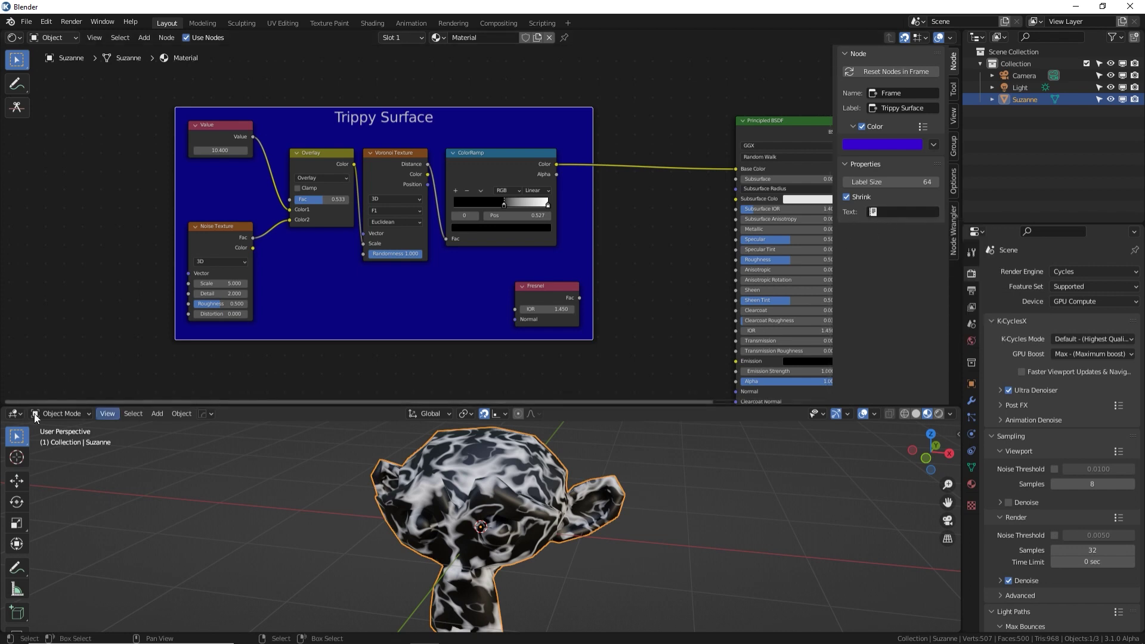
pyautogui.click(14, 415)
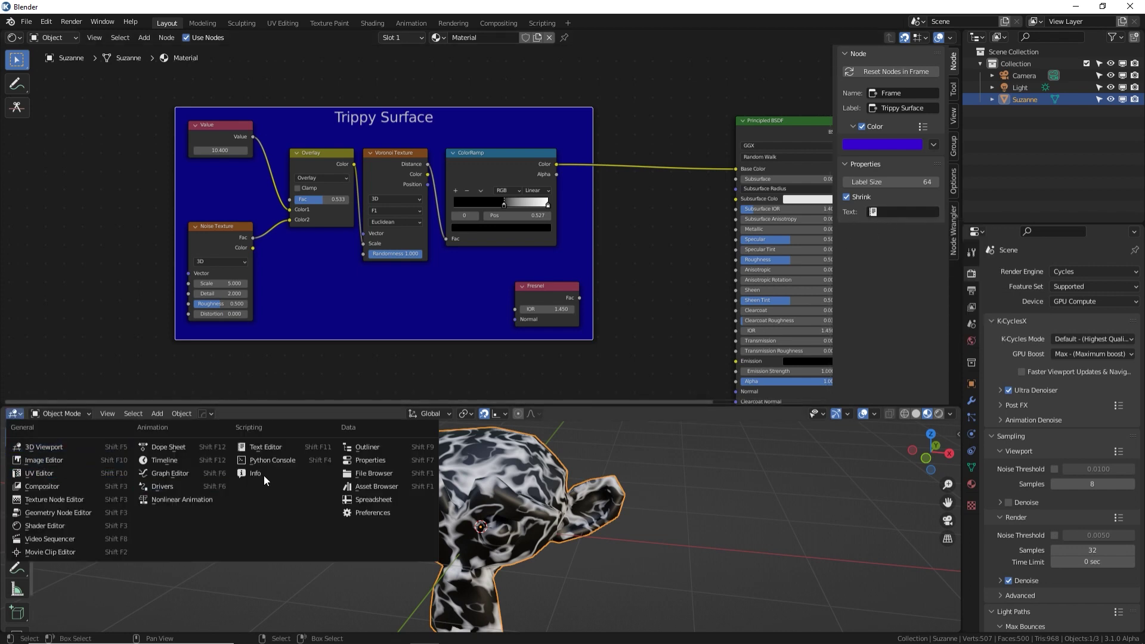
# In a new Text Editor text, write 'Instruction for use / Do not steal / I will find you'
pyautogui.click(266, 447)
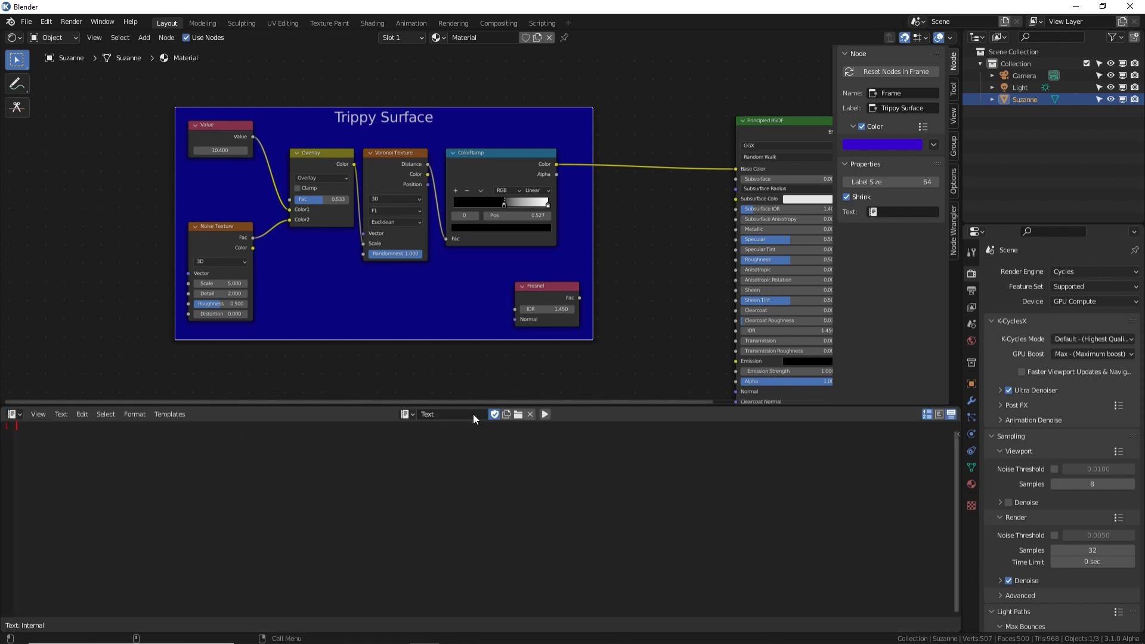
pyautogui.click(473, 414)
pyautogui.write('Ins')
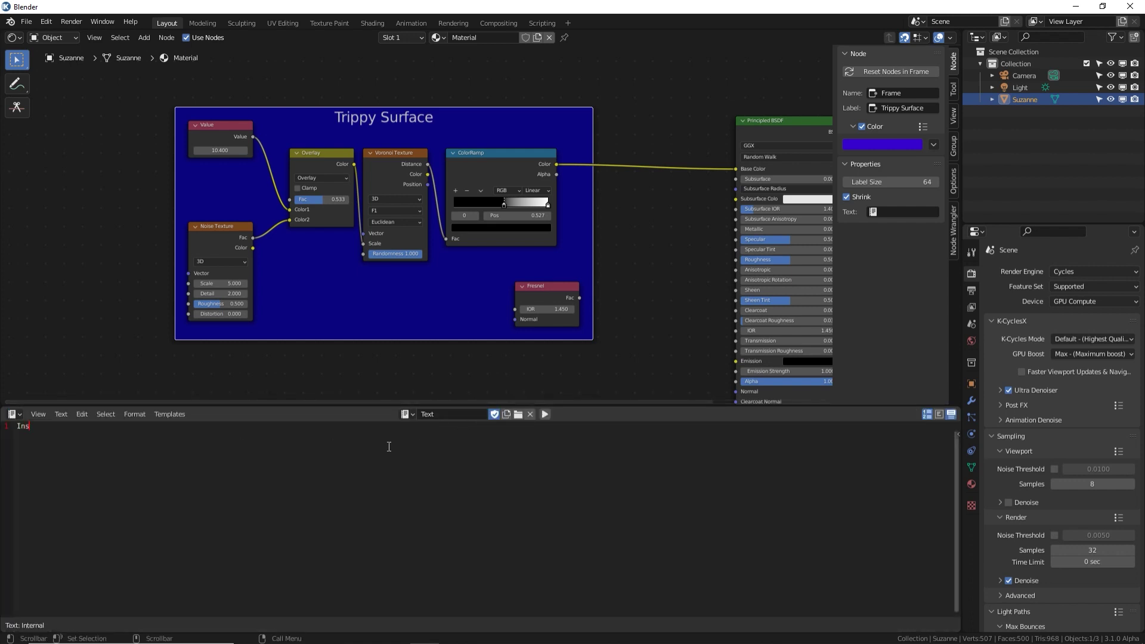
pyautogui.write('truction for use')
pyautogui.press('Return')
pyautogui.write('Do nt')
pyautogui.write('ind you.')
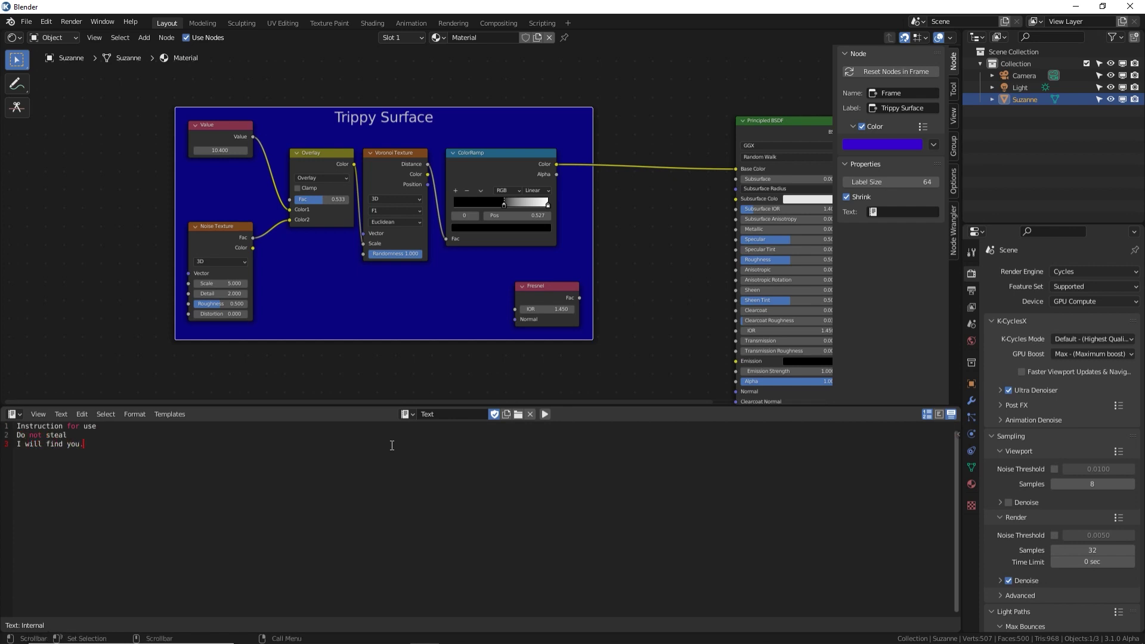
# Name the text 'Info' and display it inside the Trippy Surface frame
pyautogui.click(455, 413)
pyautogui.press('BackSpace')
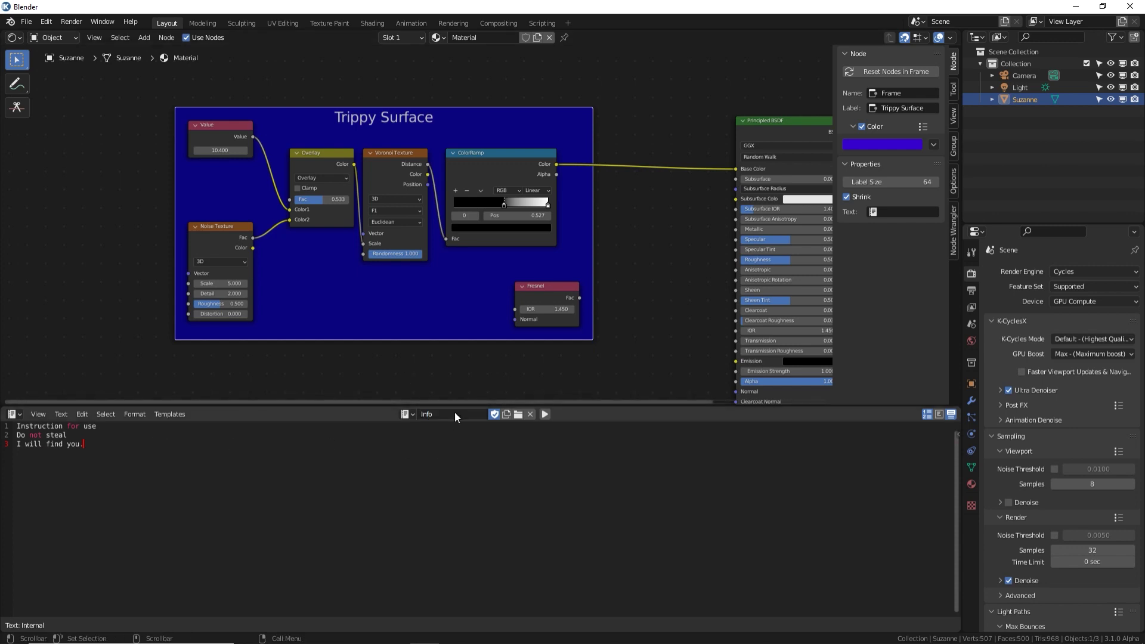
pyautogui.click(904, 212)
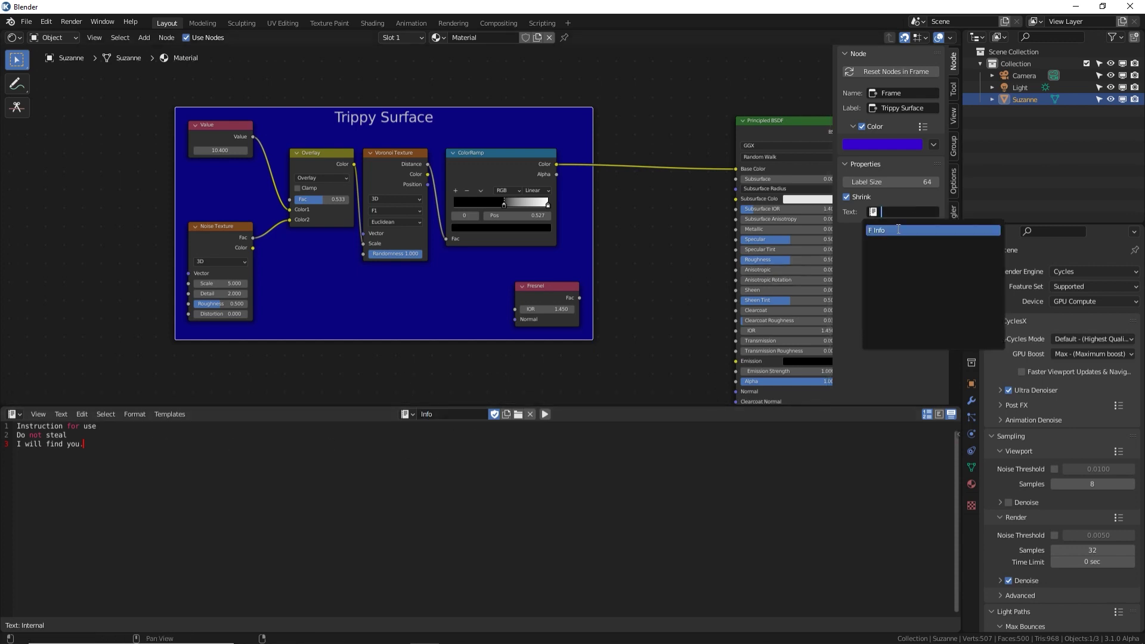
pyautogui.click(897, 230)
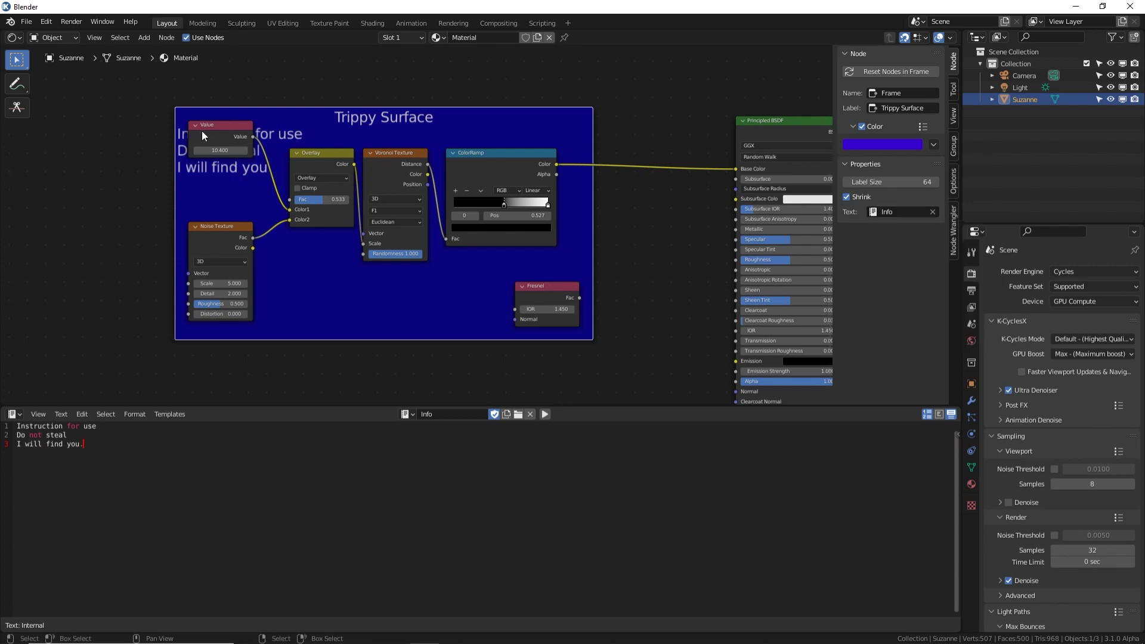
# Rearrange the Value, Noise Texture and Voronoi nodes within the frame
pyautogui.moveTo(202, 132); pyautogui.dragTo(346, 172)
pyautogui.moveTo(227, 232); pyautogui.dragTo(196, 250)
pyautogui.moveTo(393, 167); pyautogui.dragTo(378, 95)
pyautogui.moveTo(325, 182); pyautogui.dragTo(187, 206)
pyautogui.click(269, 149)
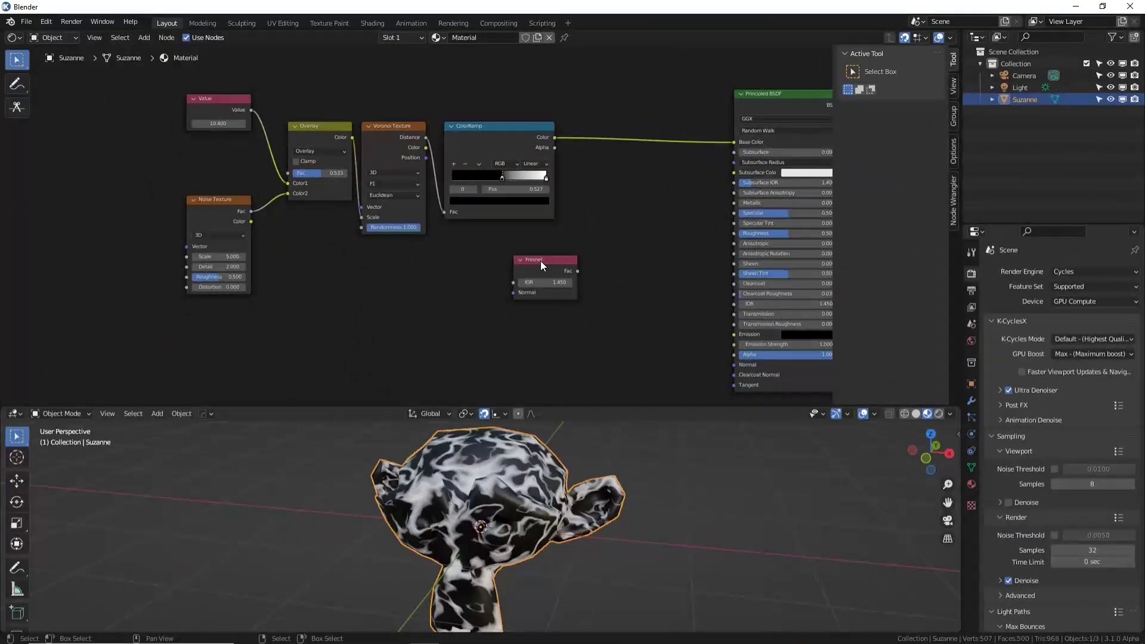
# Delete the Fresnel node and group the Value, Noise, Overlay, Voronoi and ColorRamp nodes
pyautogui.press('x')
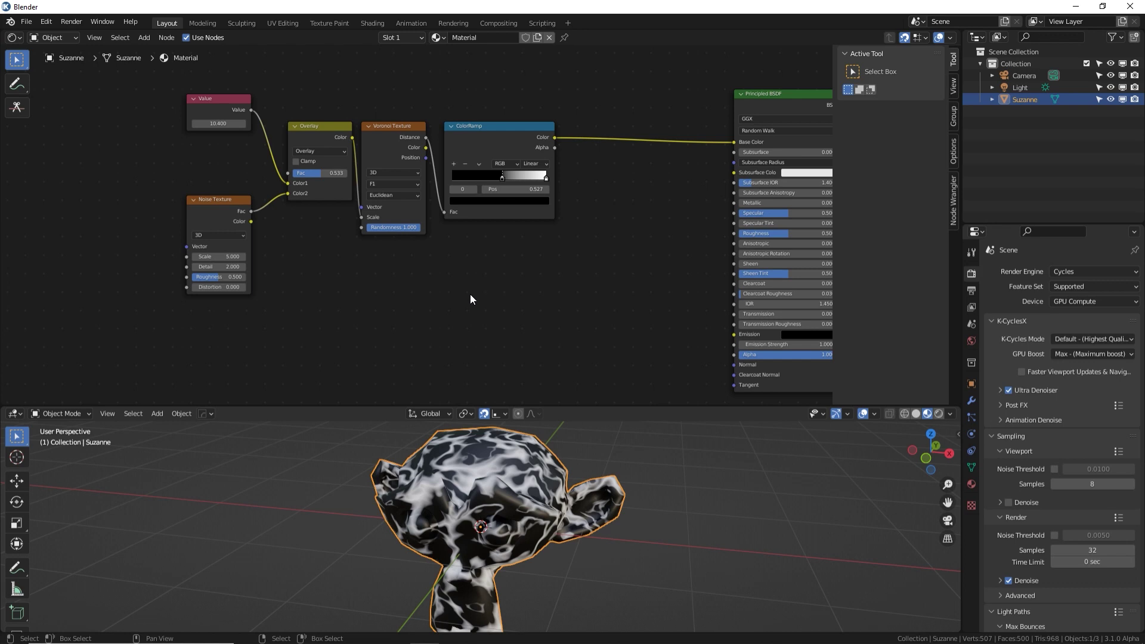
pyautogui.scroll(-2, 471, 294)
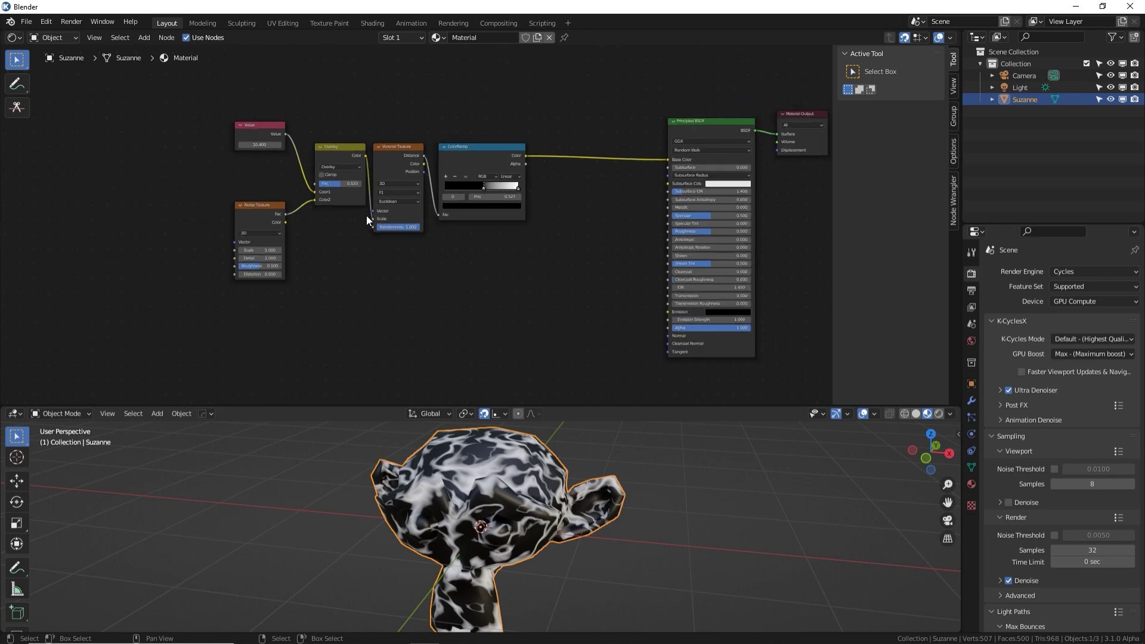
pyautogui.moveTo(161, 92); pyautogui.dragTo(559, 313)
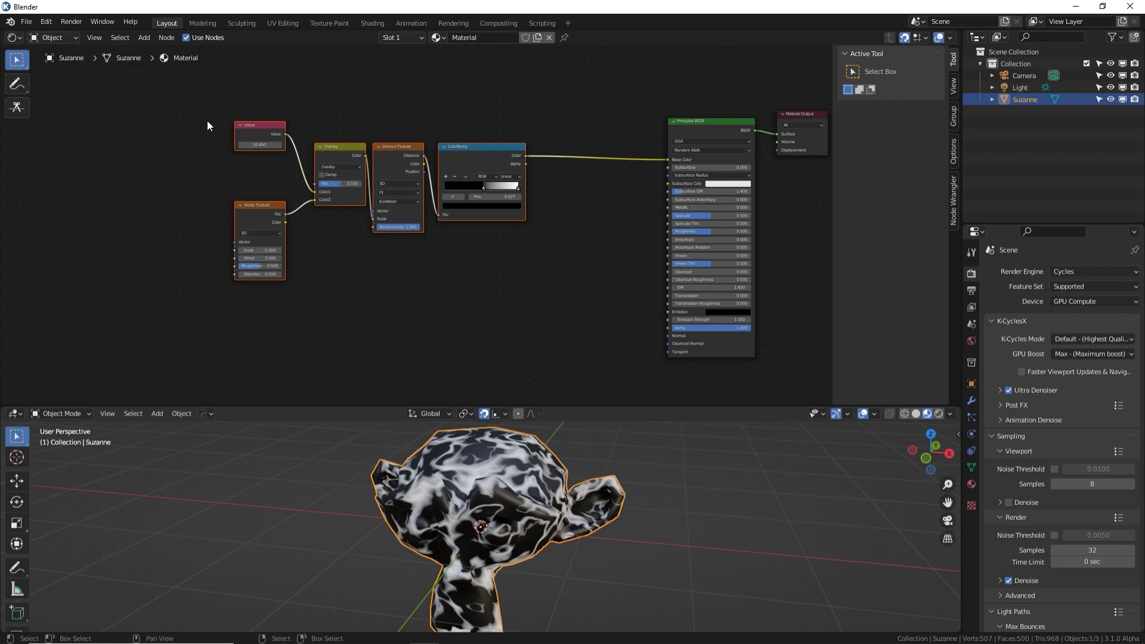
pyautogui.hotkey('ctrl', 'g')
pyautogui.press('Home')
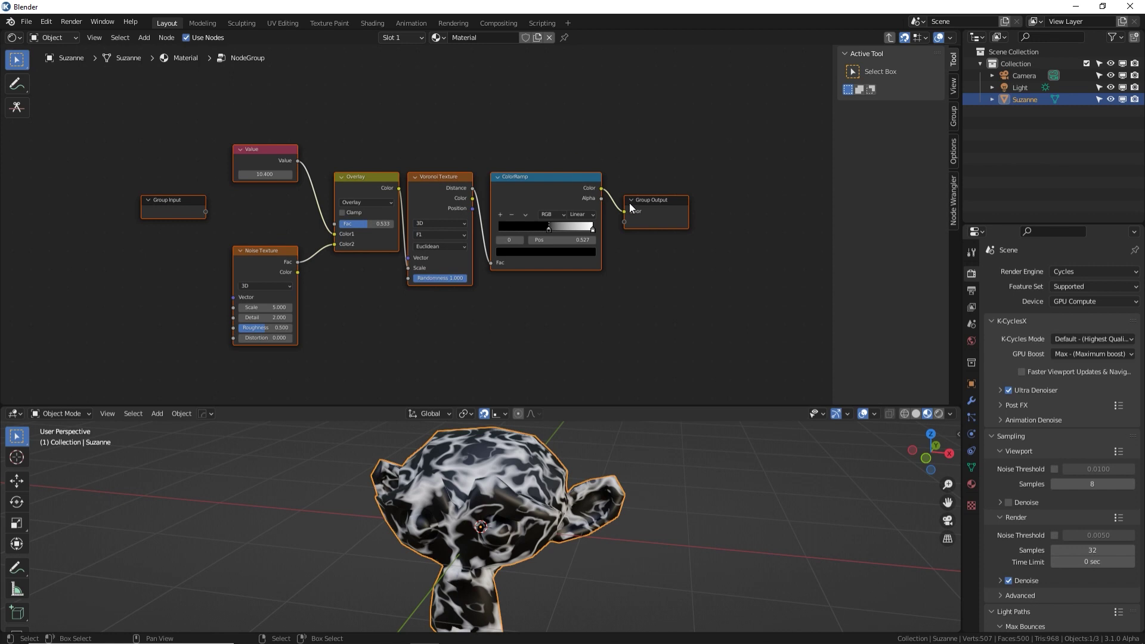
pyautogui.hotkey('ctrl', 'z')
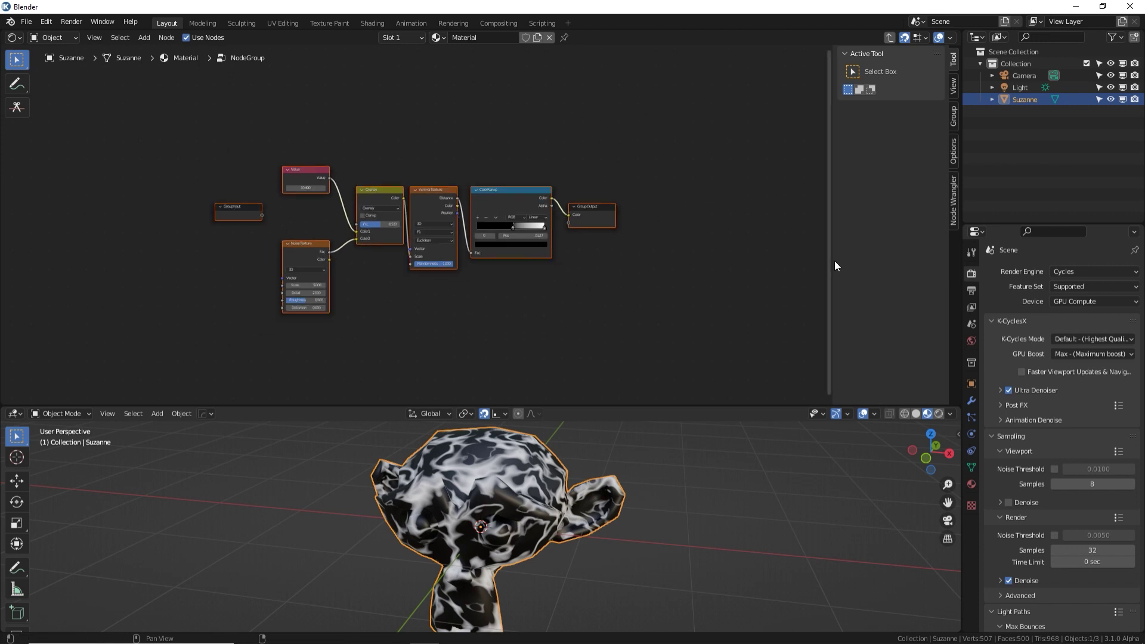
pyautogui.hotkey('ctrl', 'shift', 'z')
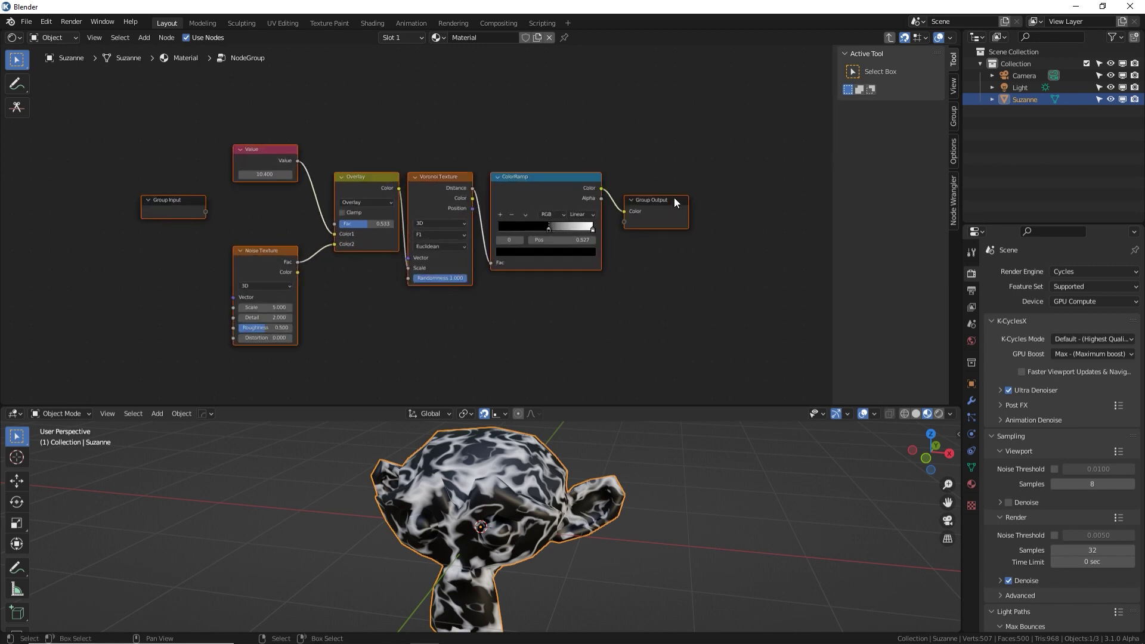
pyautogui.click(361, 139)
# Connect the NodeGroup's Color output to Base Color and re-enter the group
pyautogui.press('Tab')
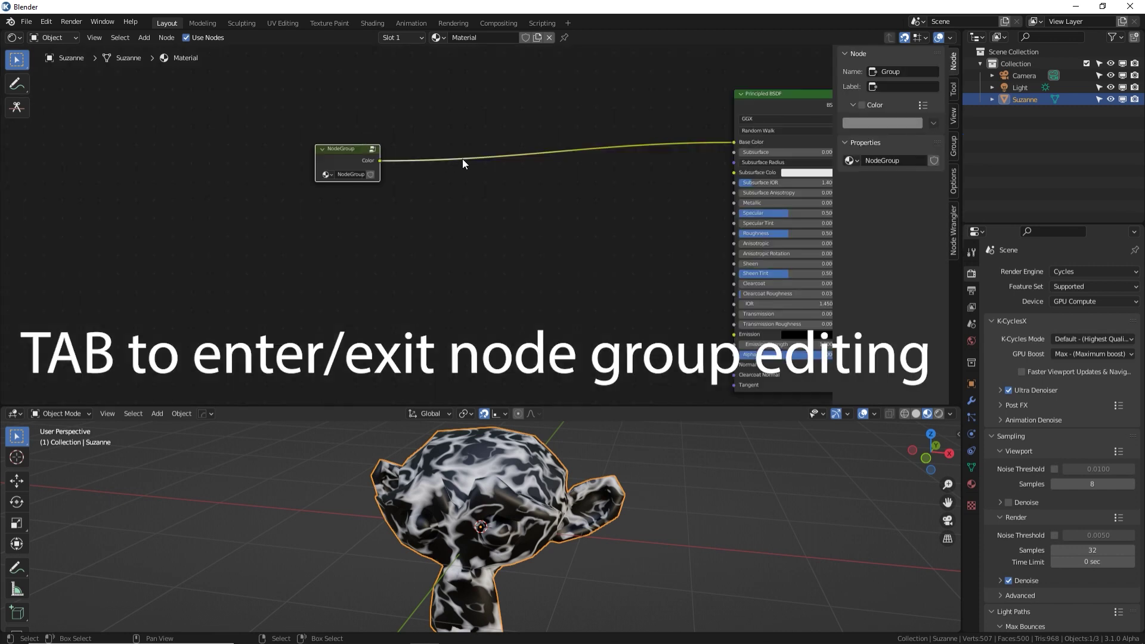
pyautogui.press('Home')
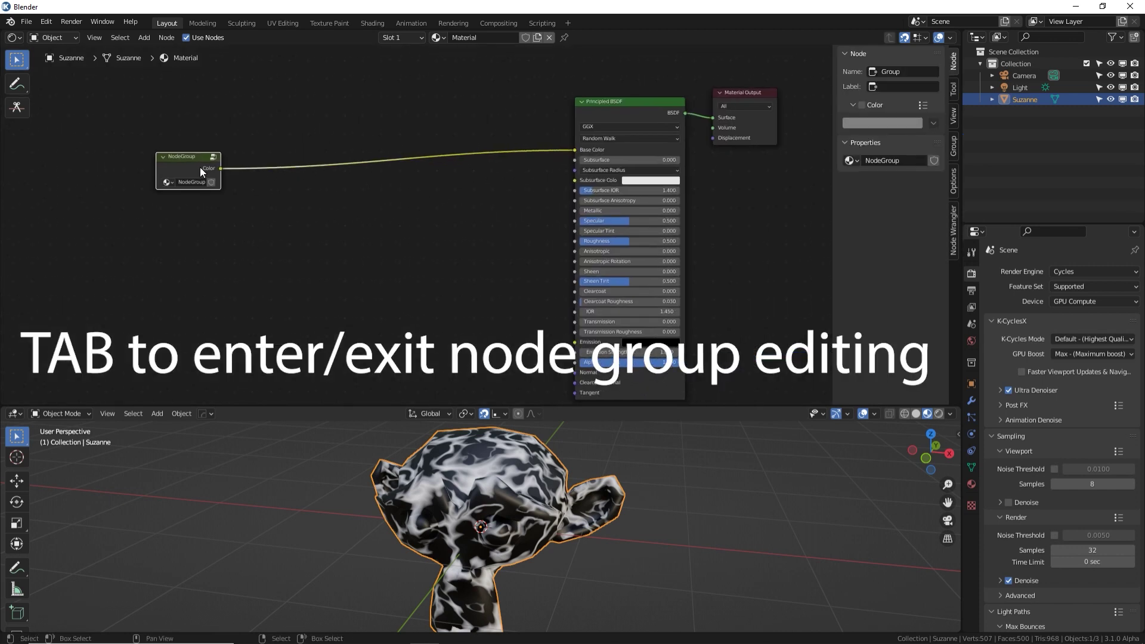
pyautogui.moveTo(203, 171); pyautogui.dragTo(302, 151)
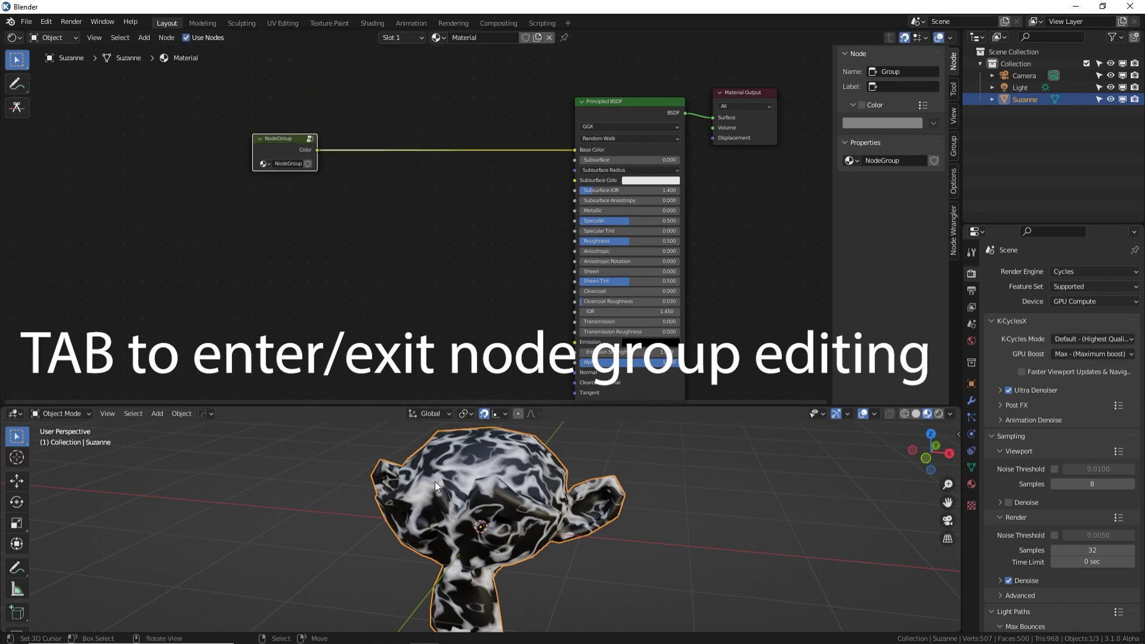
pyautogui.moveTo(574, 149); pyautogui.dragTo(407, 192)
pyautogui.moveTo(316, 150); pyautogui.dragTo(575, 150)
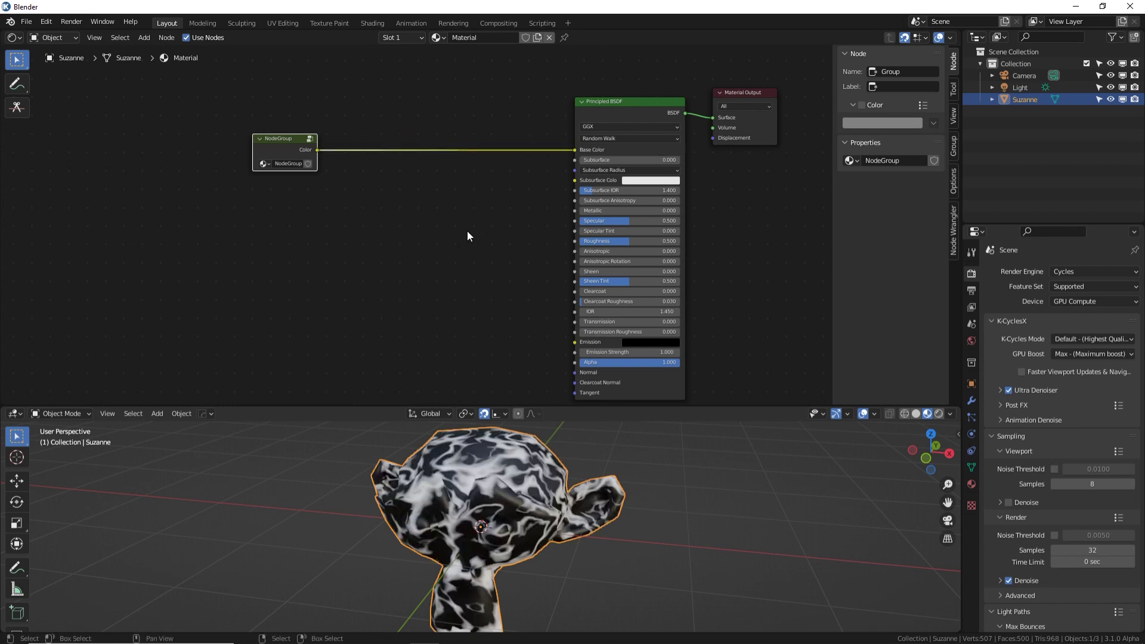
pyautogui.click(310, 139)
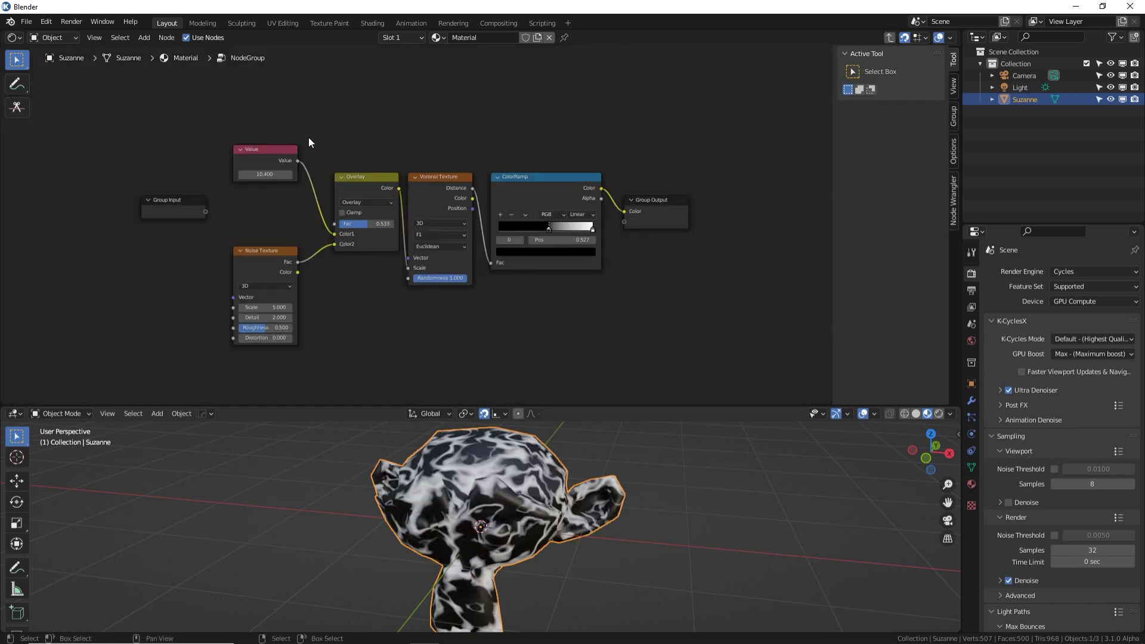
pyautogui.press('Tab')
pyautogui.press('Tab')
pyautogui.click(181, 205)
# Spread Group Input and Output apart and add Voronoi, Overlay and Noise Color as group outputs
pyautogui.moveTo(181, 206); pyautogui.dragTo(115, 215)
pyautogui.moveTo(645, 215); pyautogui.dragTo(750, 215)
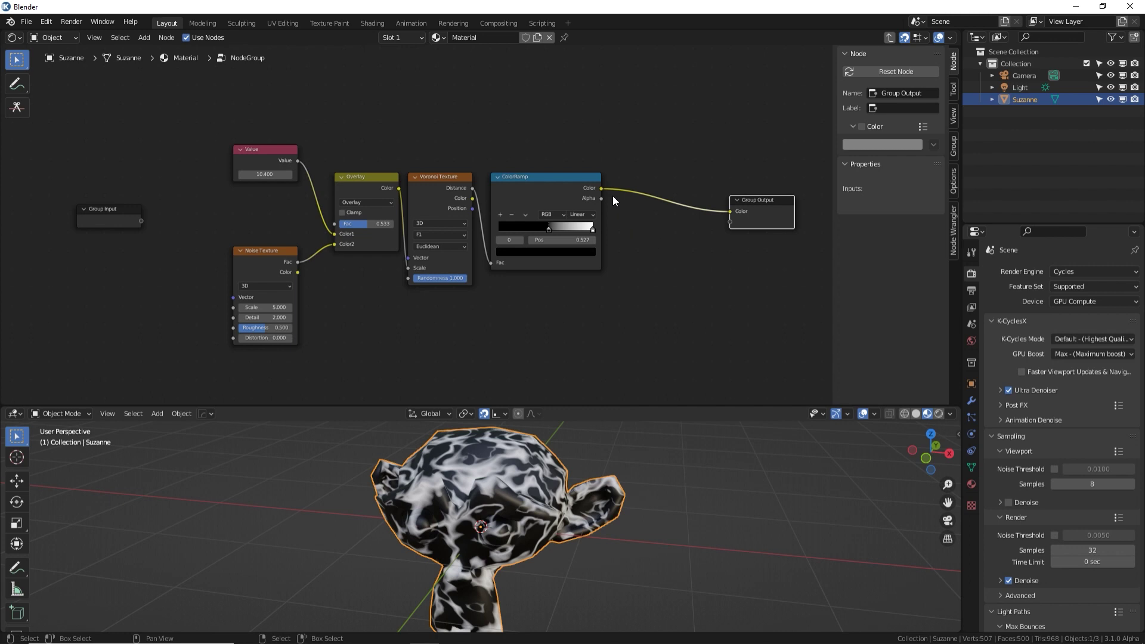
pyautogui.moveTo(472, 199); pyautogui.dragTo(740, 223)
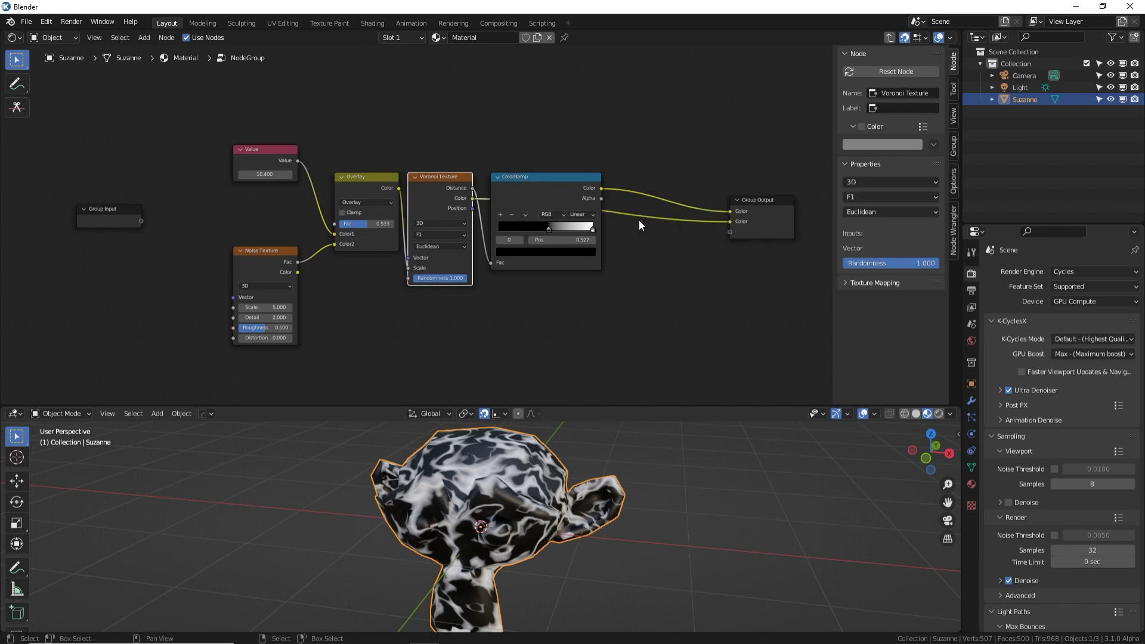
pyautogui.click(378, 200)
pyautogui.moveTo(398, 188); pyautogui.dragTo(730, 232)
pyautogui.moveTo(298, 272); pyautogui.dragTo(737, 243)
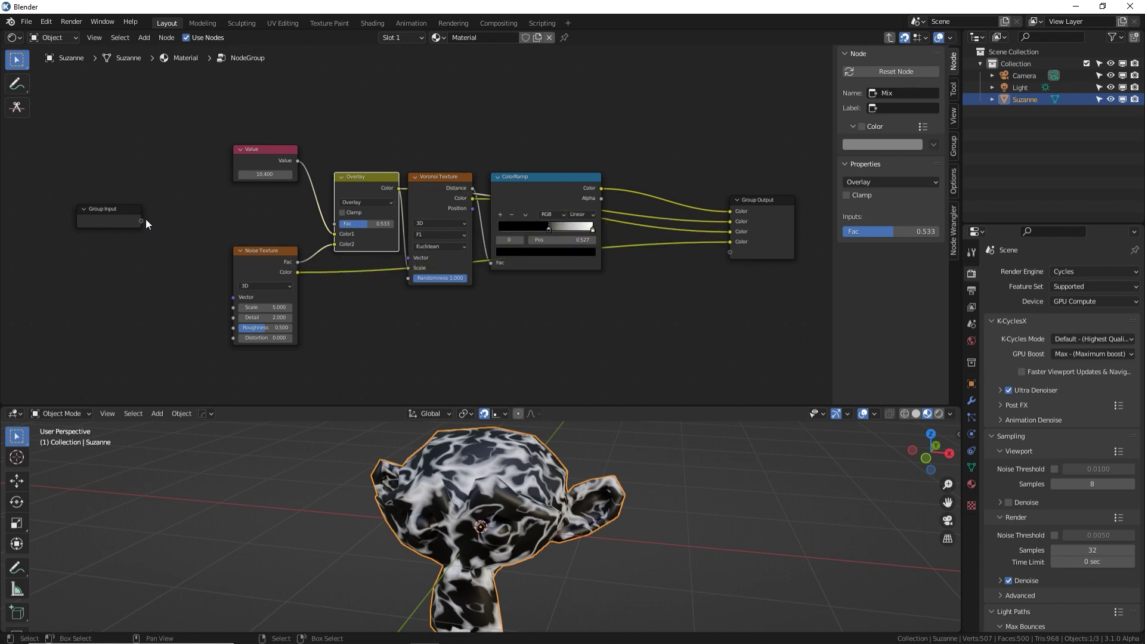
# Expose Overlay Fac, Noise Scale, Voronoi Randomness and Noise Roughness as group inputs
pyautogui.moveTo(141, 220); pyautogui.dragTo(271, 165)
pyautogui.moveTo(335, 221); pyautogui.dragTo(337, 224)
pyautogui.moveTo(141, 232); pyautogui.dragTo(234, 307)
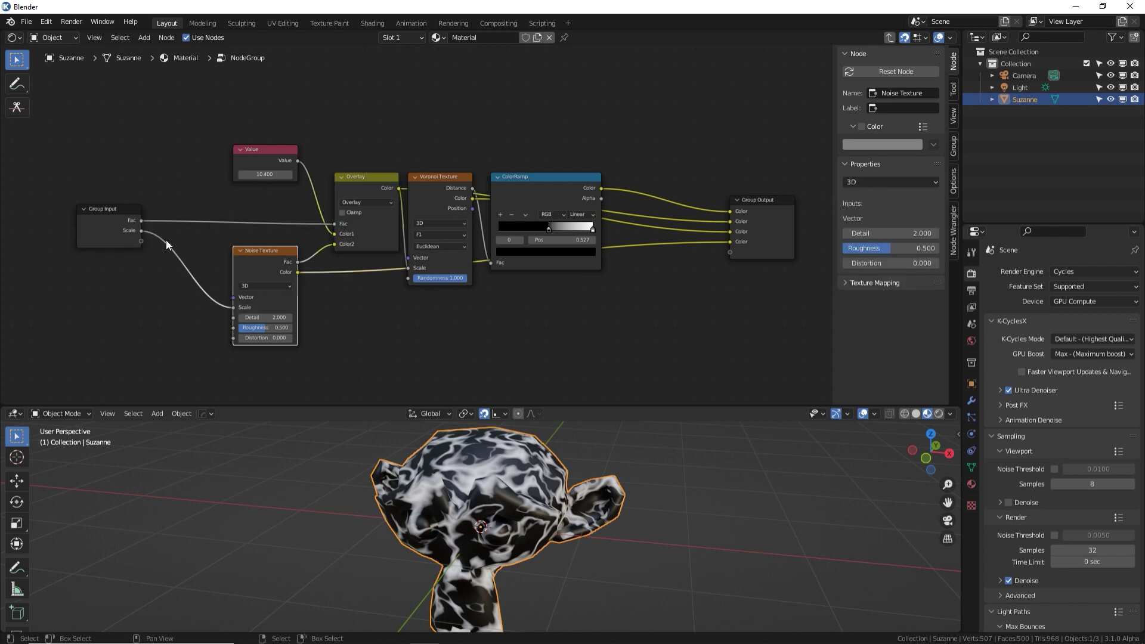
pyautogui.moveTo(408, 278); pyautogui.dragTo(142, 241)
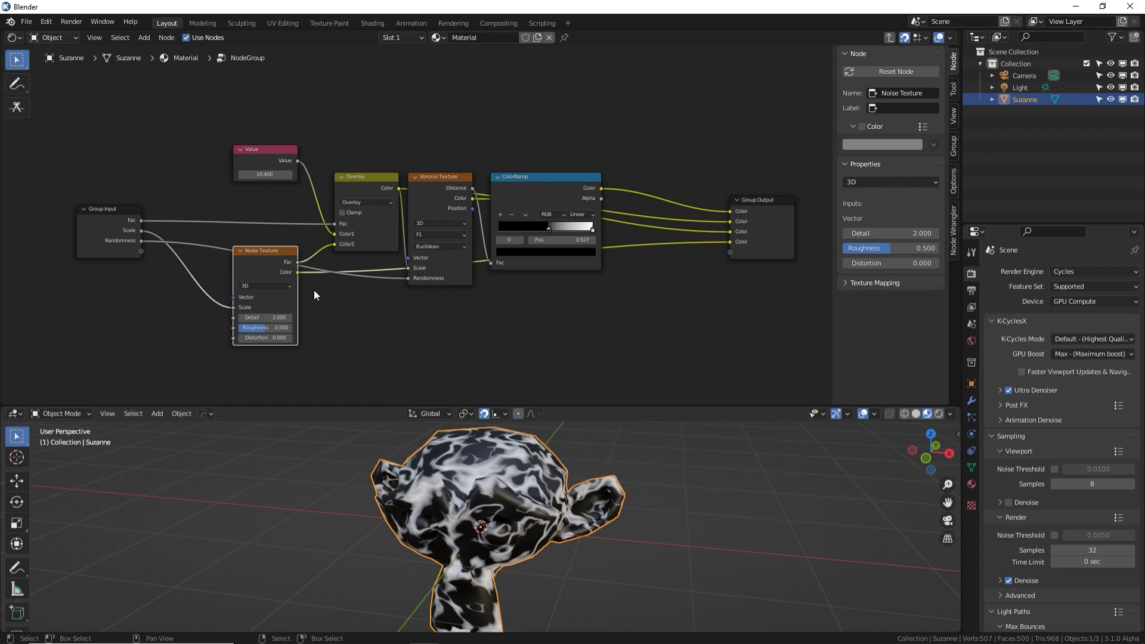
pyautogui.moveTo(234, 327); pyautogui.dragTo(142, 251)
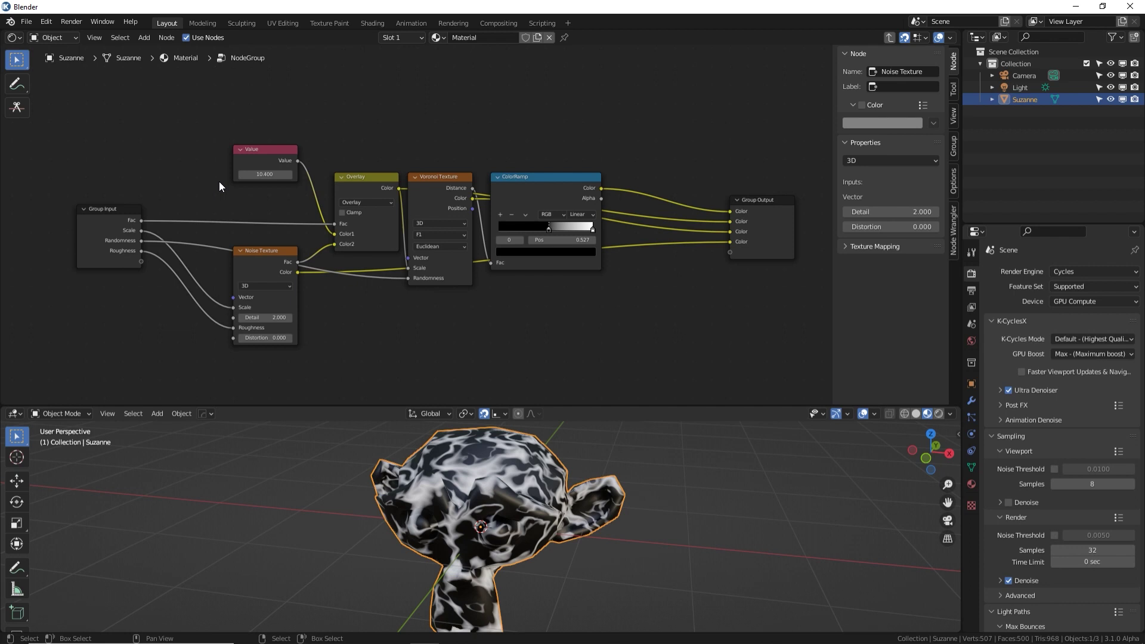
# Back in the material, set the group's Fac to 0.317
pyautogui.press('Tab')
pyautogui.moveTo(401, 196); pyautogui.dragTo(496, 220, button='middle')
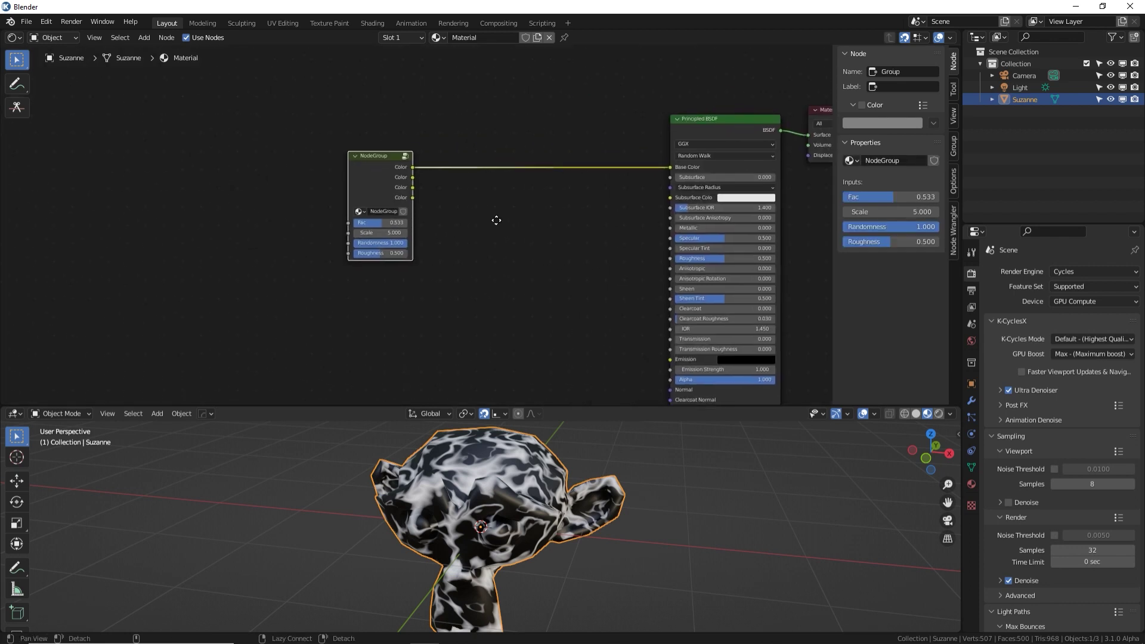
pyautogui.scroll(3, 496, 221)
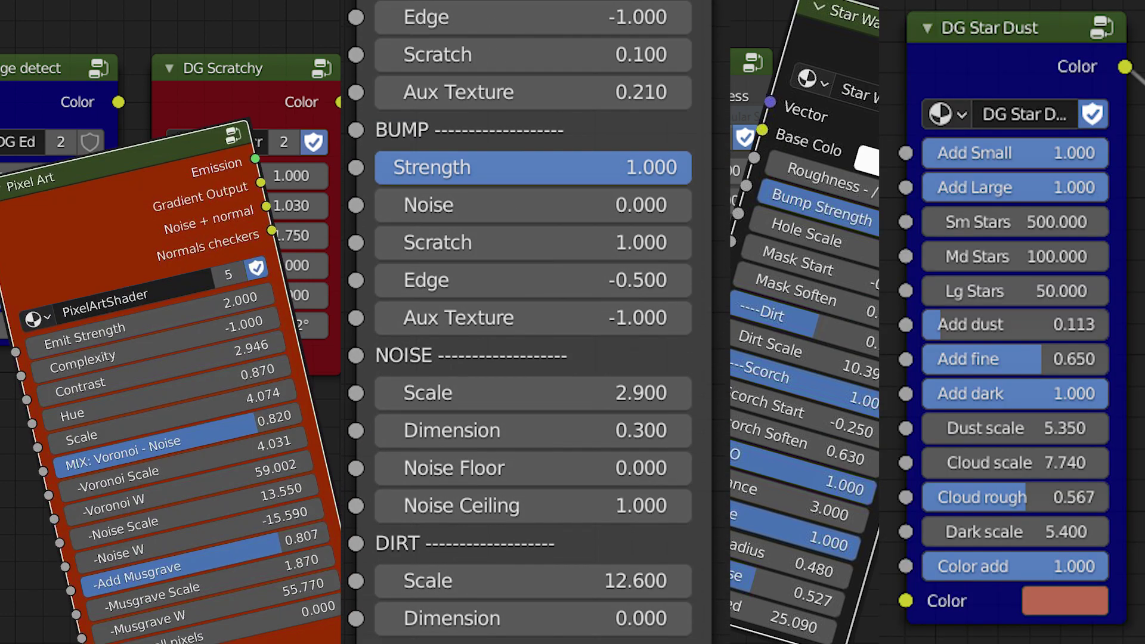
pyautogui.press('g')
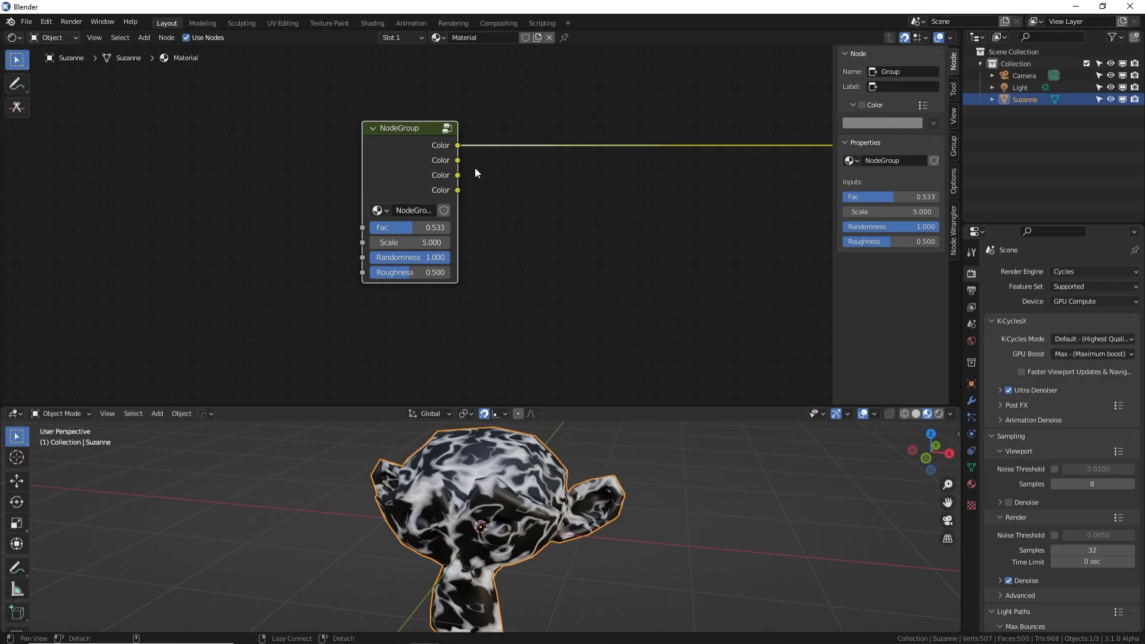
pyautogui.click(493, 150)
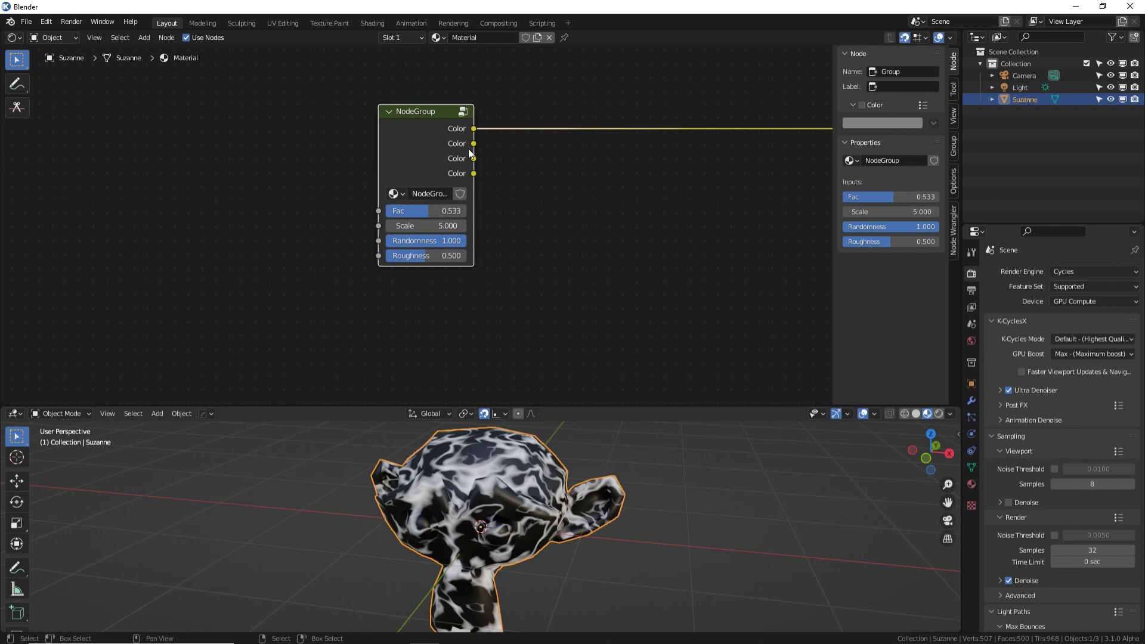
pyautogui.click(464, 113)
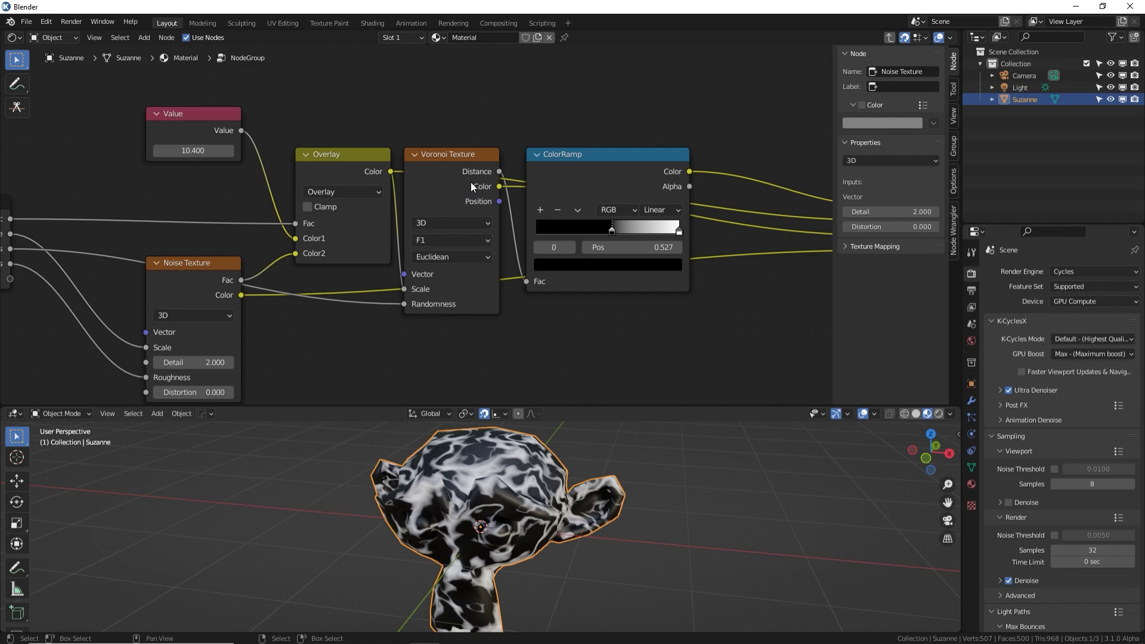
pyautogui.press('Tab')
pyautogui.moveTo(451, 211); pyautogui.dragTo(463, 241)
# Try the group's second and third colour outputs on Base Color, then adjust Scale
pyautogui.press('Home')
pyautogui.moveTo(341, 148); pyautogui.dragTo(641, 137)
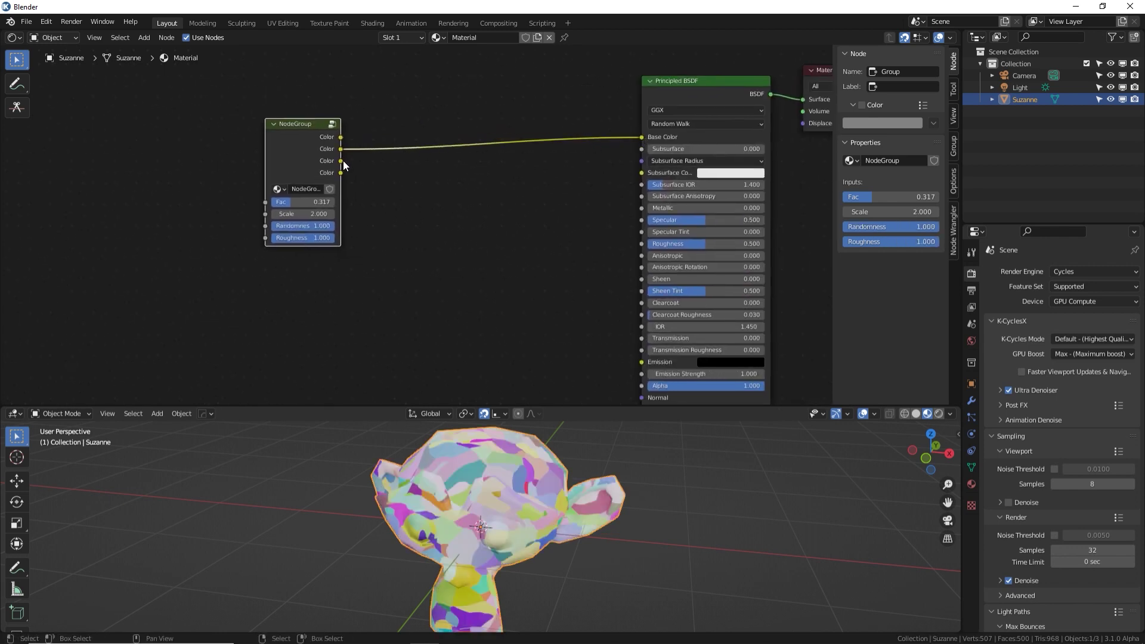
pyautogui.moveTo(342, 160); pyautogui.dragTo(642, 137)
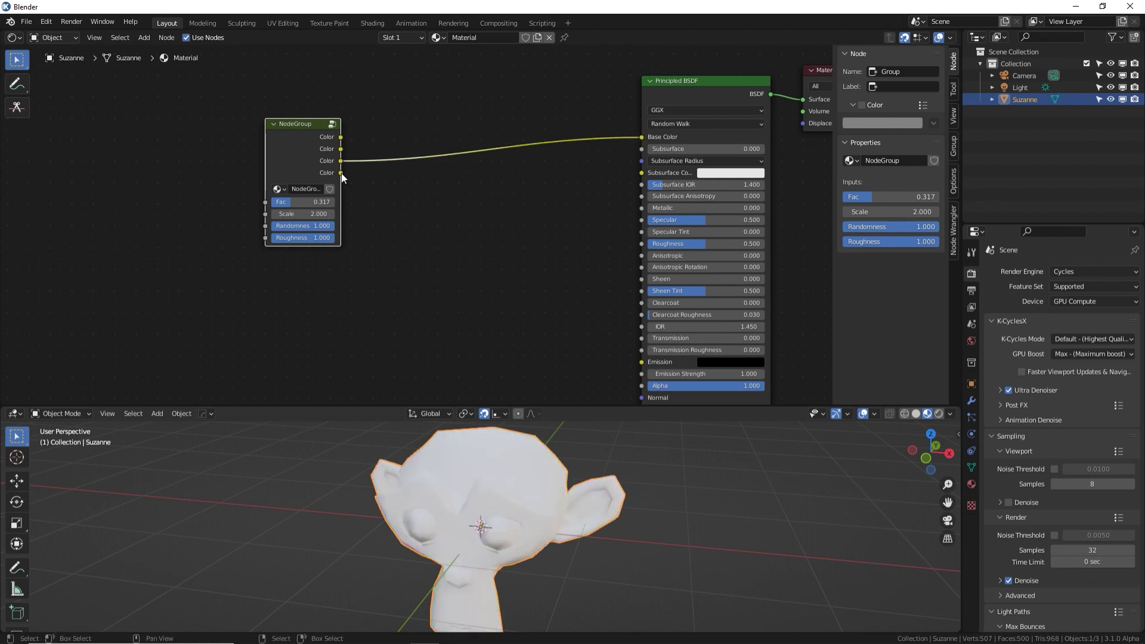
pyautogui.moveTo(265, 214)
pyautogui.mouseDown()
pyautogui.moveTo(58, 158)
pyautogui.moveTo(62, 111)
pyautogui.moveTo(74, 96)
pyautogui.moveTo(252, 212)
pyautogui.mouseUp()
# Unlink the group from Base Color and rename the node group 'Trippy Surface Group'
pyautogui.moveTo(836, 159); pyautogui.dragTo(732, 159)
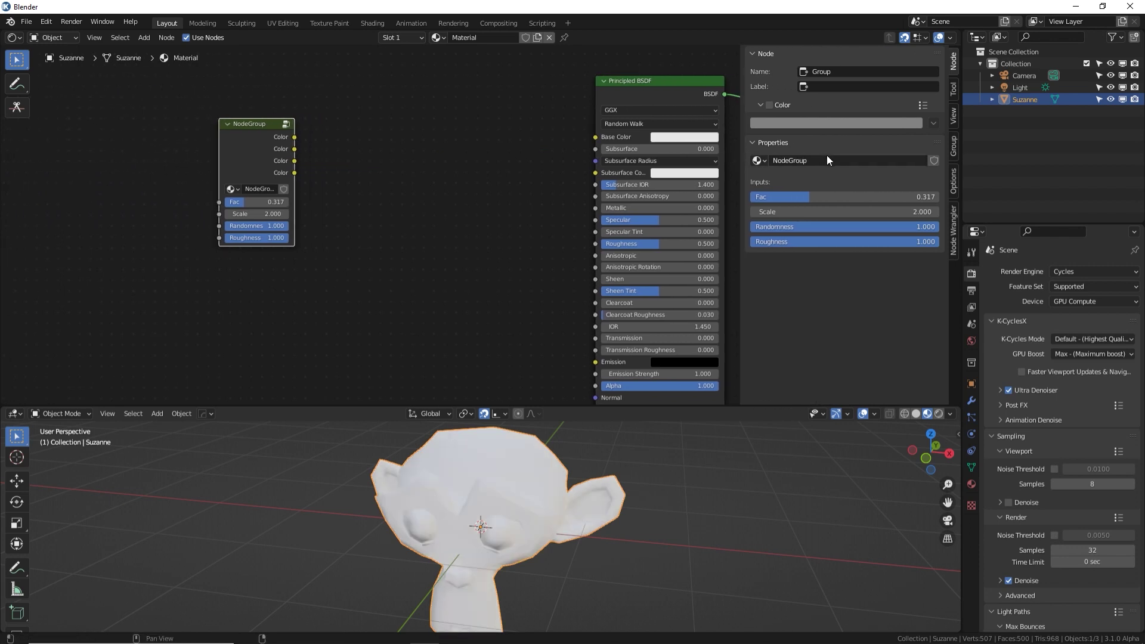
pyautogui.click(833, 160)
pyautogui.write('T')
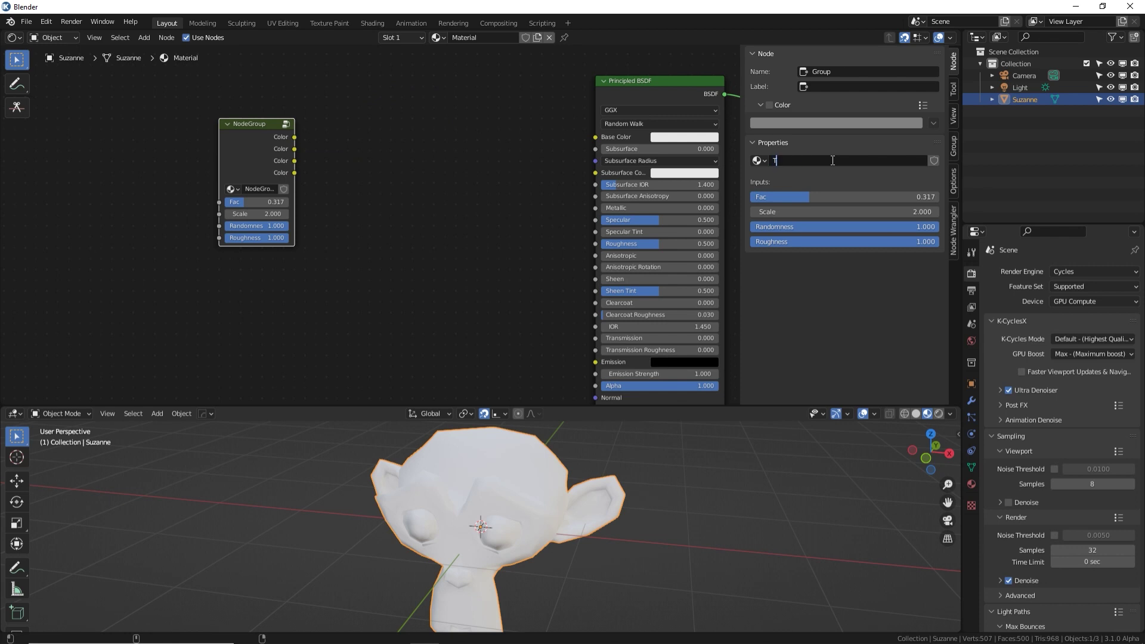
pyautogui.write('rippy Surfra')
pyautogui.press('BackSpace')
pyautogui.press('BackSpace')
pyautogui.press('BackSpace')
pyautogui.press('BackSpace')
pyautogui.write('ace Group')
pyautogui.press('Return')
# Tint the group node orange, label it 'Trippy Surface', and move it higher up
pyautogui.click(769, 105)
pyautogui.click(785, 124)
pyautogui.hotkey('ctrl', 'v')
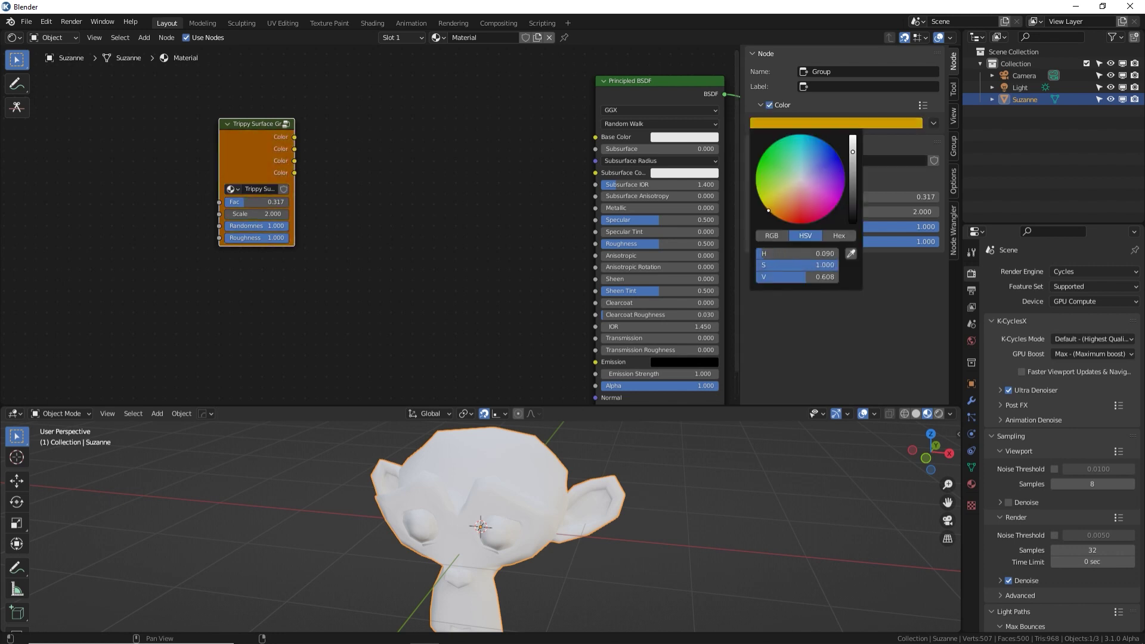
pyautogui.click(879, 87)
pyautogui.write('Trippy Surface')
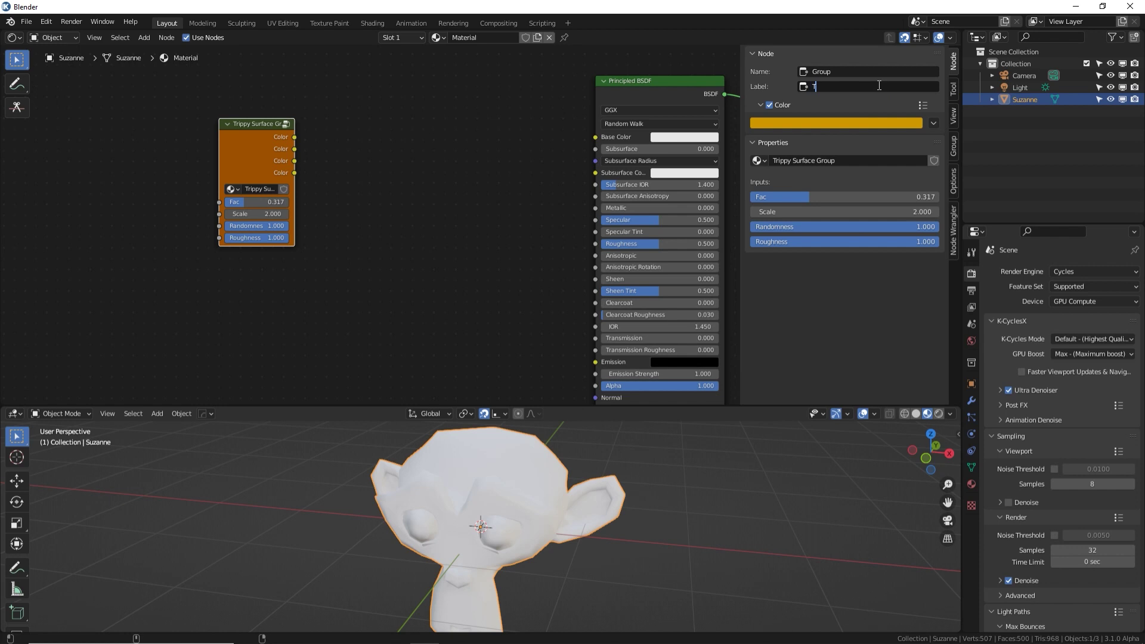
pyautogui.press('Return')
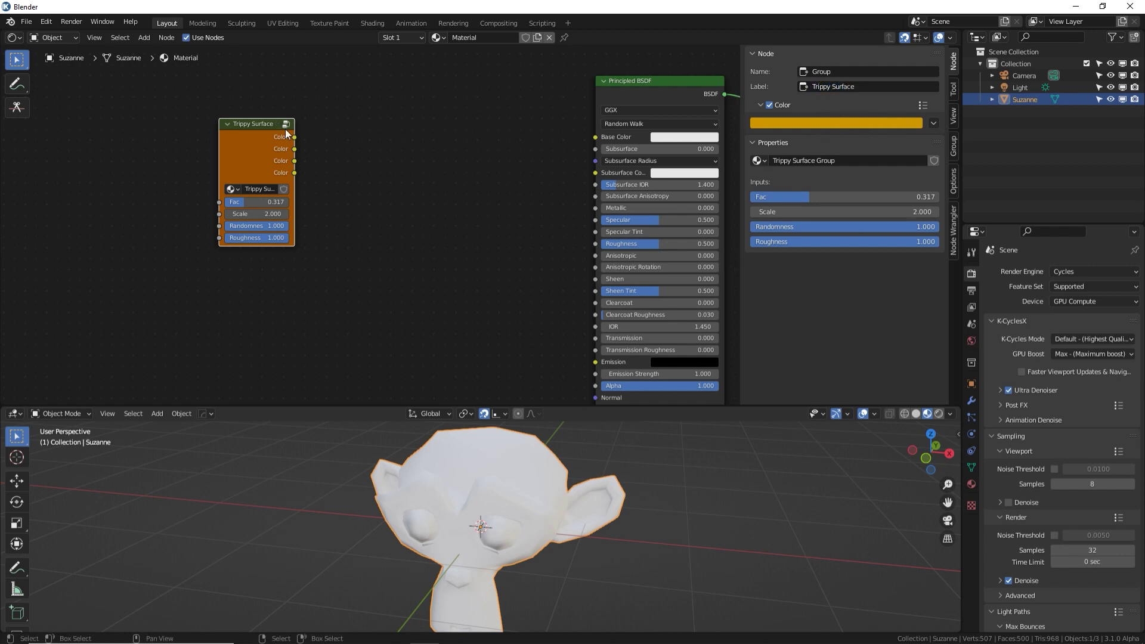
pyautogui.moveTo(278, 124); pyautogui.dragTo(361, 81)
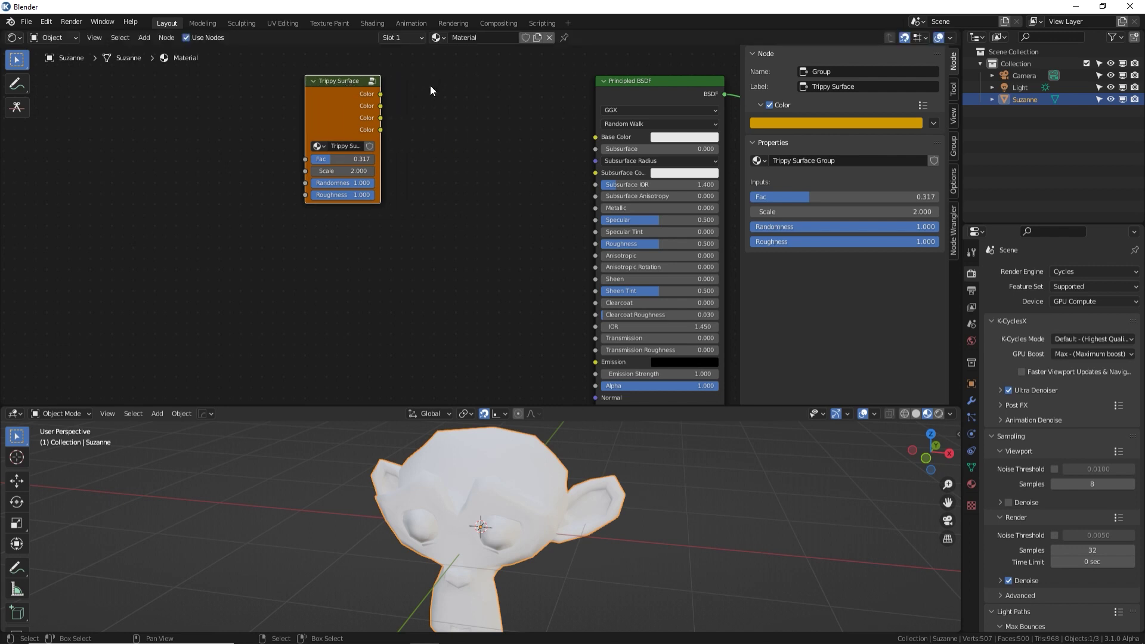
# Save two node colour presets, named Surface and Bump
pyautogui.click(927, 106)
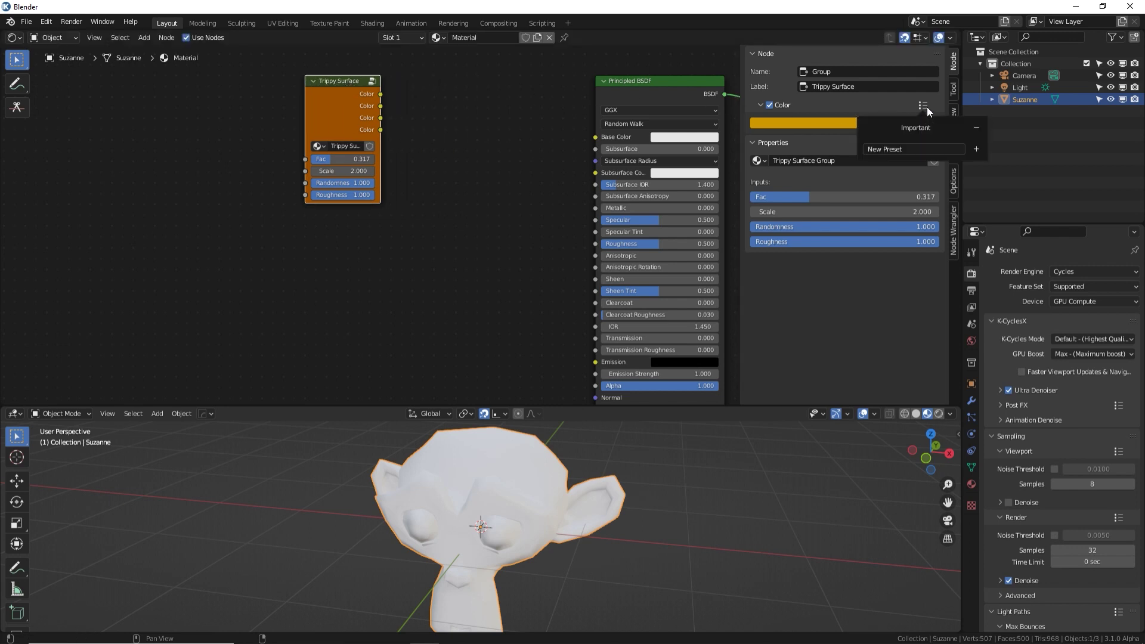
pyautogui.click(923, 148)
pyautogui.press('BackSpace')
pyautogui.write('Surface')
pyautogui.press('Return')
pyautogui.click(977, 149)
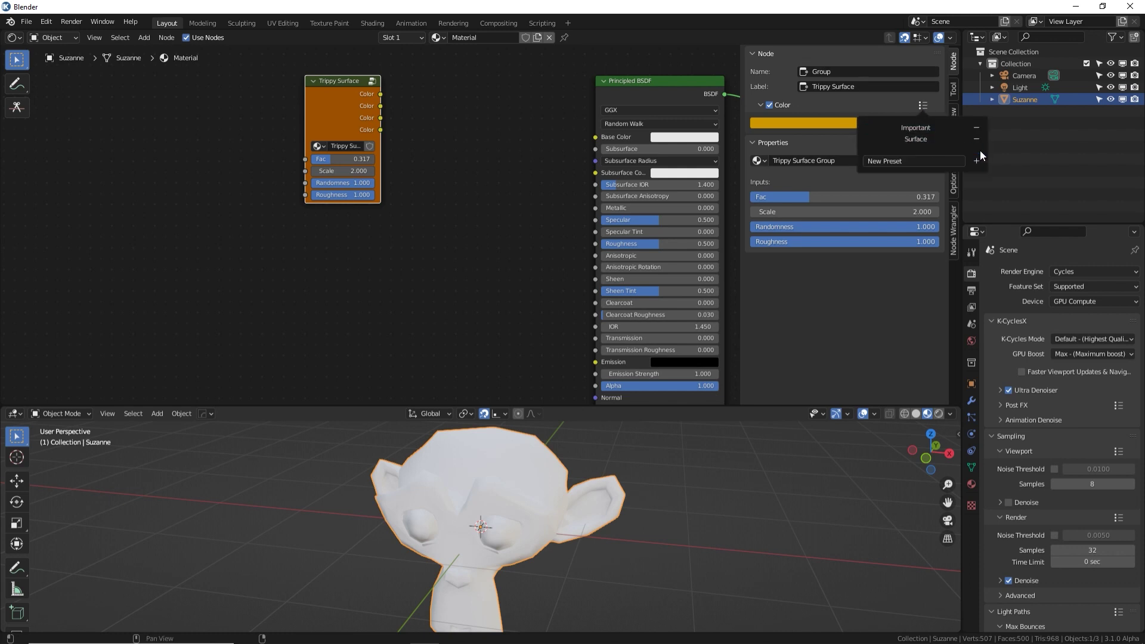
pyautogui.click(912, 161)
pyautogui.write('Bump')
pyautogui.press('Return')
# Tint the Trippy Surface node blue, apply the Surface and Important presets, and feed its output into Base Color
pyautogui.click(846, 124)
pyautogui.moveTo(837, 159); pyautogui.dragTo(841, 161)
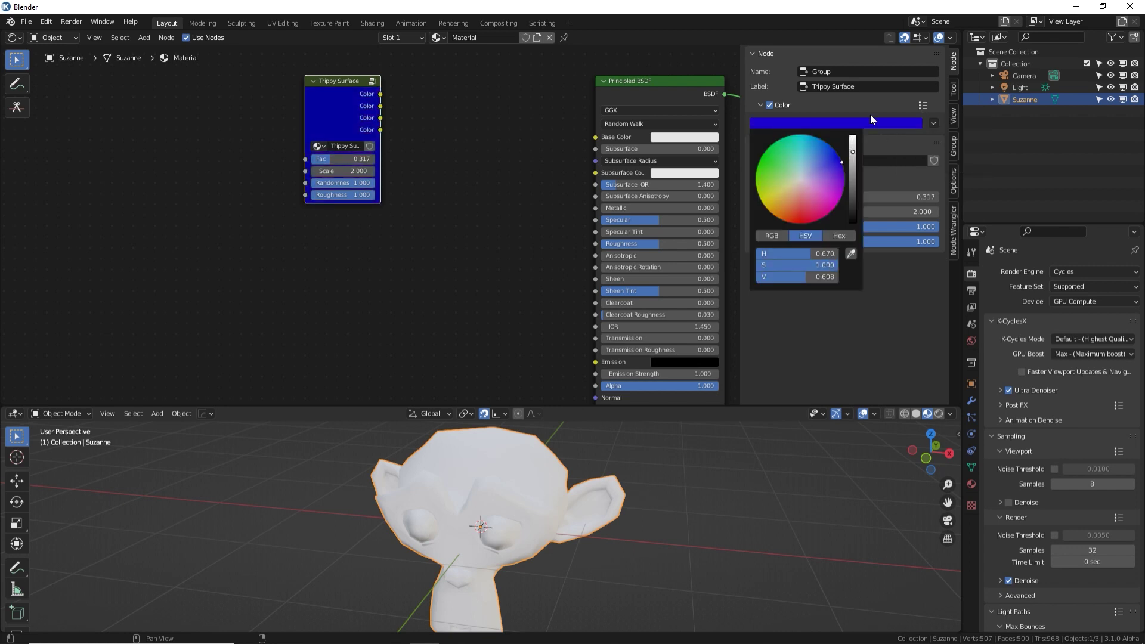
pyautogui.click(923, 105)
pyautogui.click(911, 141)
pyautogui.click(908, 128)
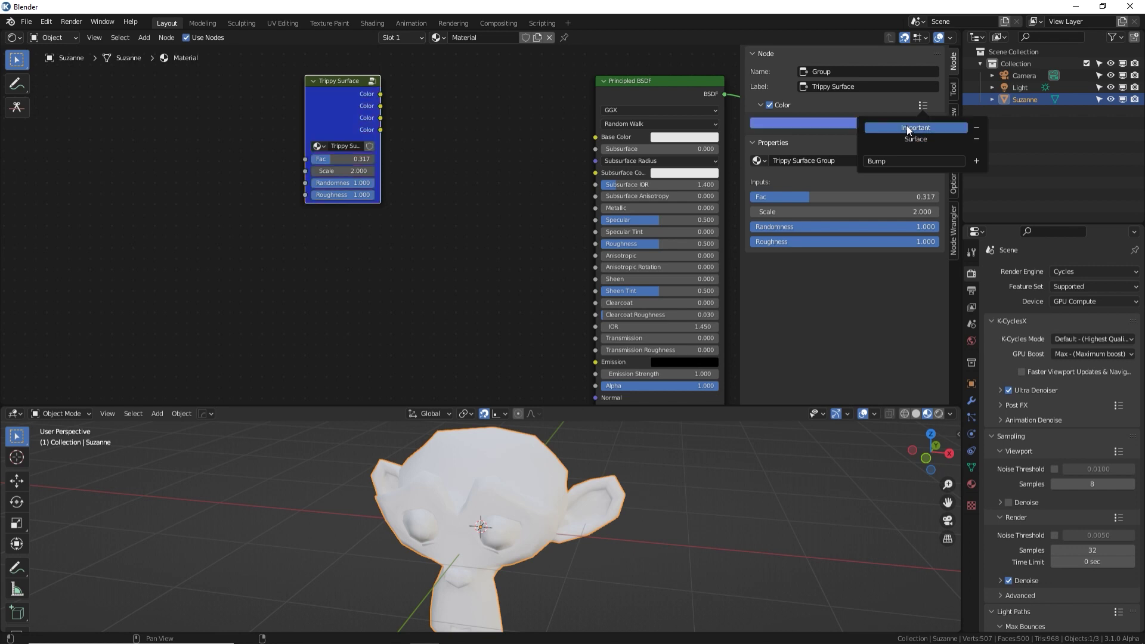
pyautogui.click(923, 105)
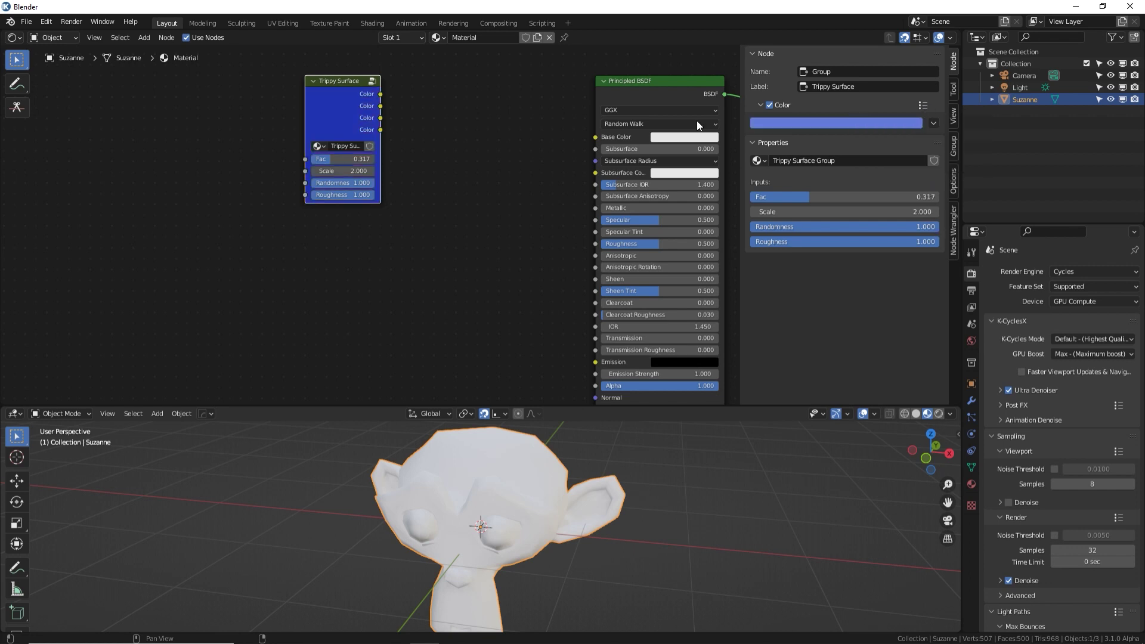
pyautogui.moveTo(596, 137); pyautogui.dragTo(380, 93)
# Inside the Trippy Surface Group, select the Scale input in the Group sidebar
pyautogui.press('Tab')
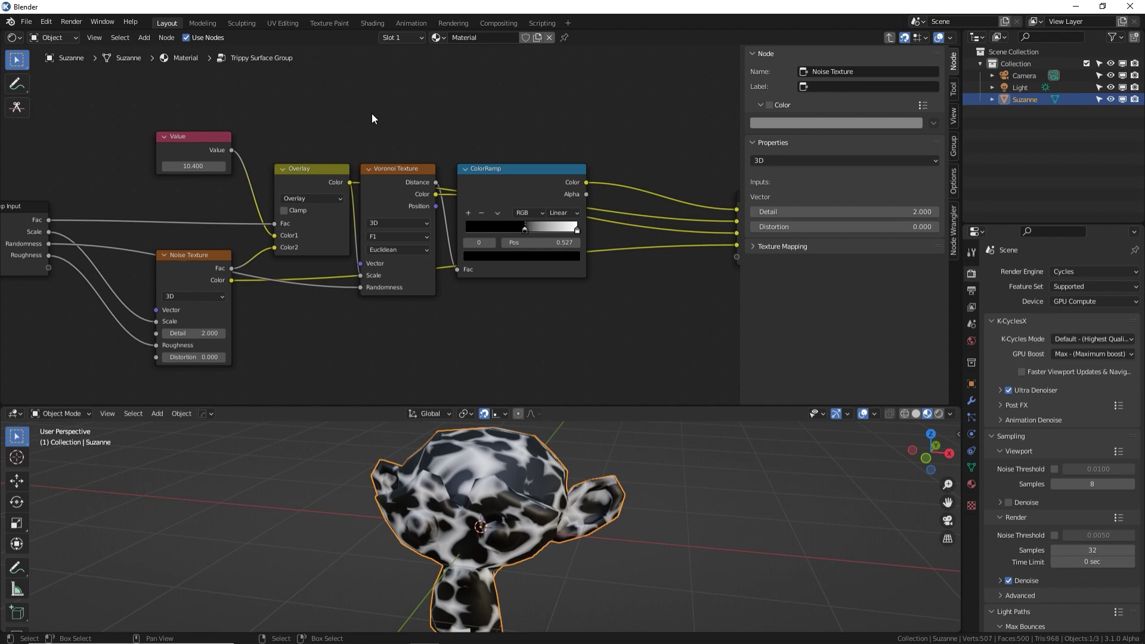
pyautogui.press('Home')
pyautogui.click(82, 231)
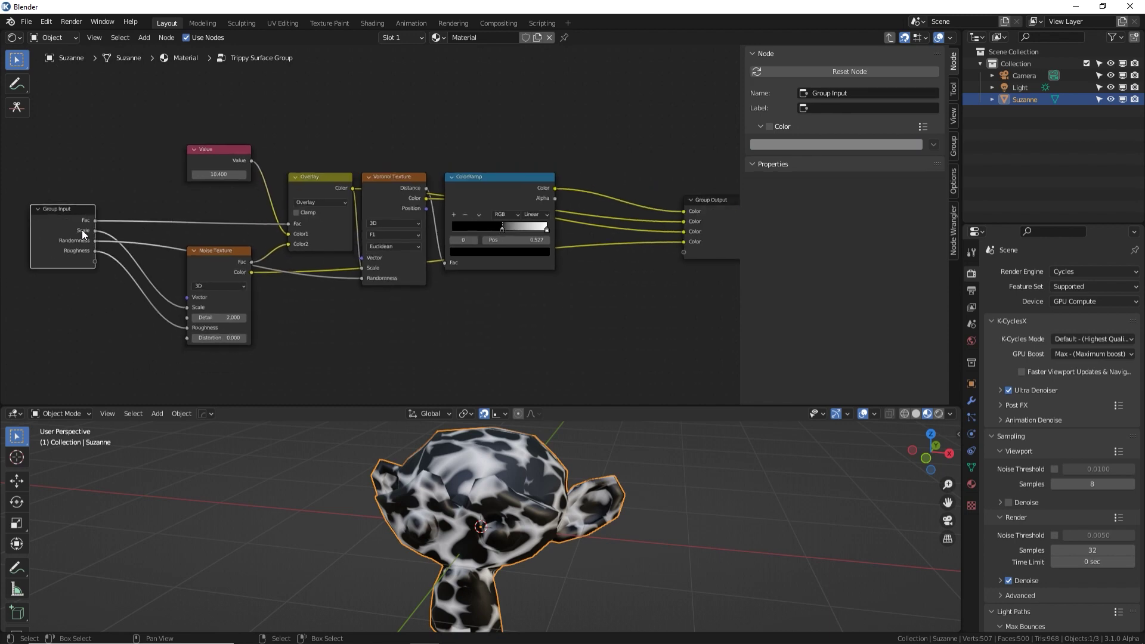
pyautogui.click(953, 145)
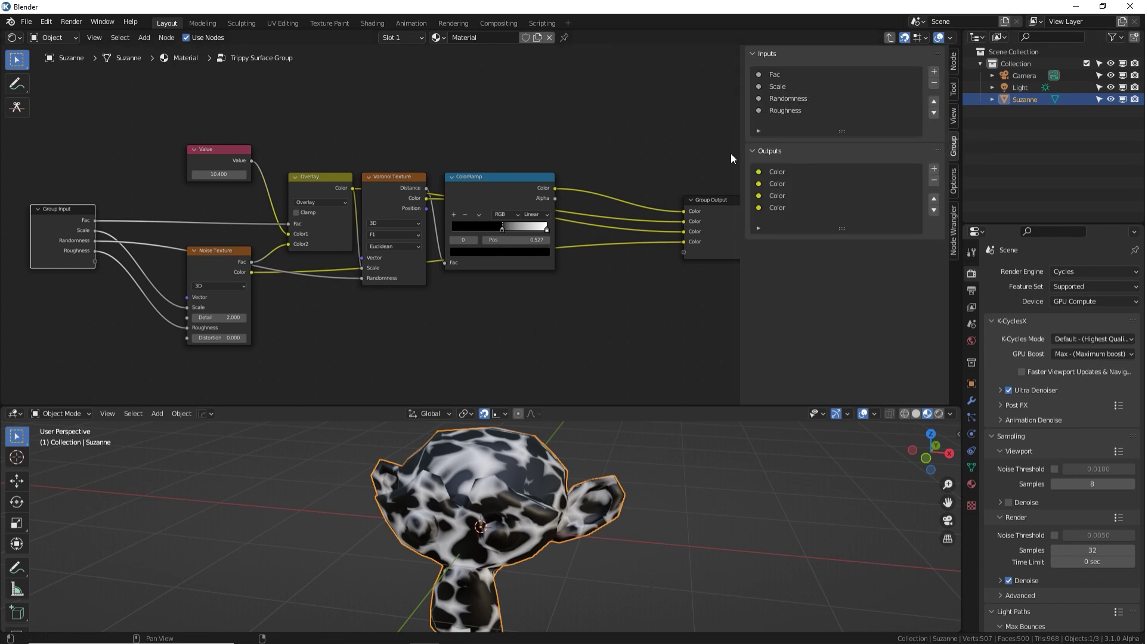
pyautogui.press('n')
pyautogui.press('n')
pyautogui.press('n')
pyautogui.press('n')
pyautogui.click(783, 83)
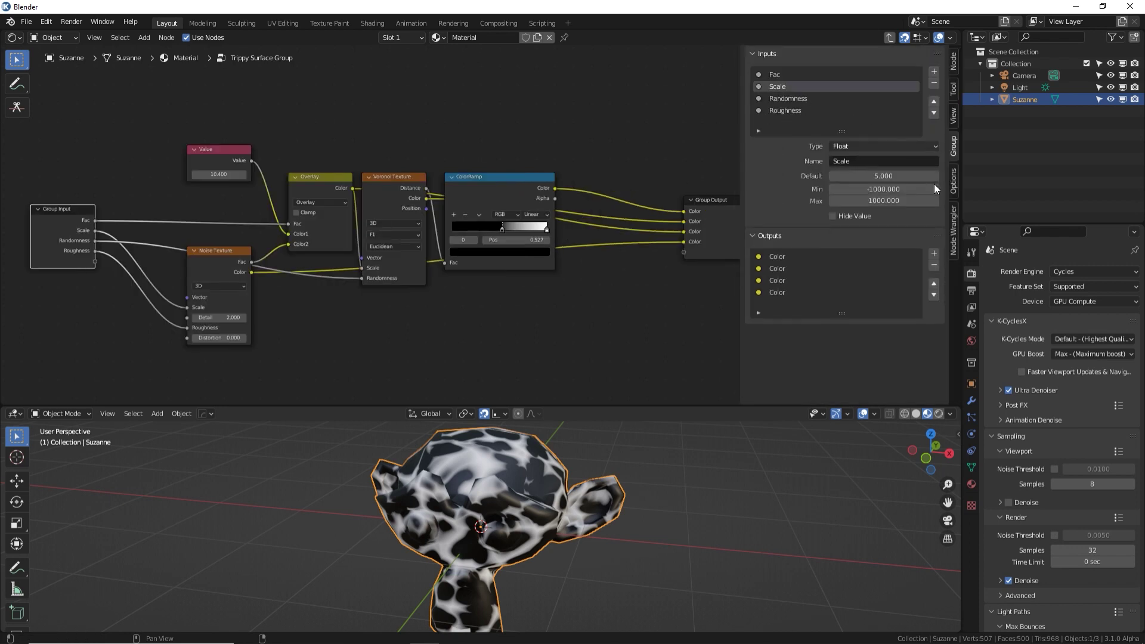
# Give the Scale input minimum 0.1, maximum 0.56 and default 0.2, and rename it Noise 2 Scale
pyautogui.click(905, 189)
pyautogui.press('BackSpace')
pyautogui.write('.1')
pyautogui.press('Tab')
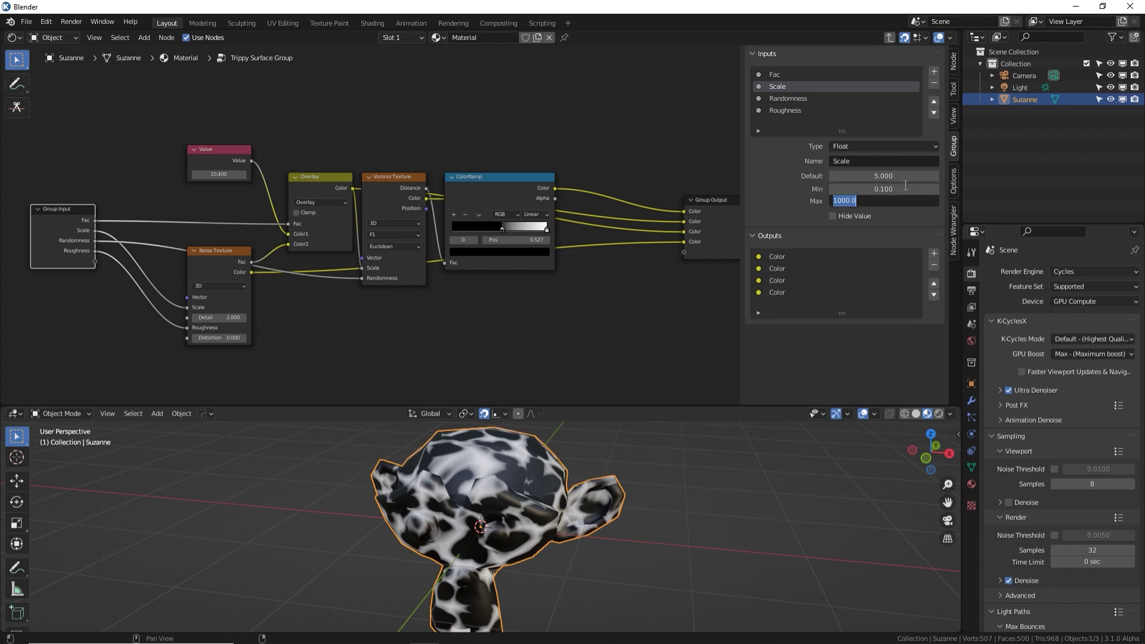
pyautogui.write('.56')
pyautogui.press('Return')
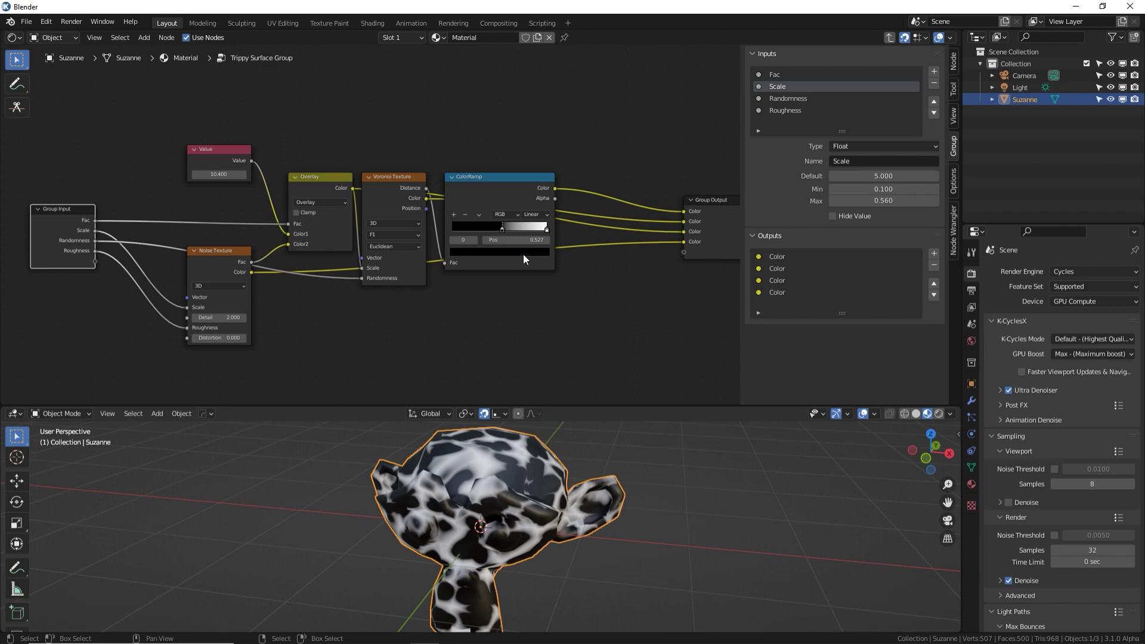
pyautogui.click(897, 178)
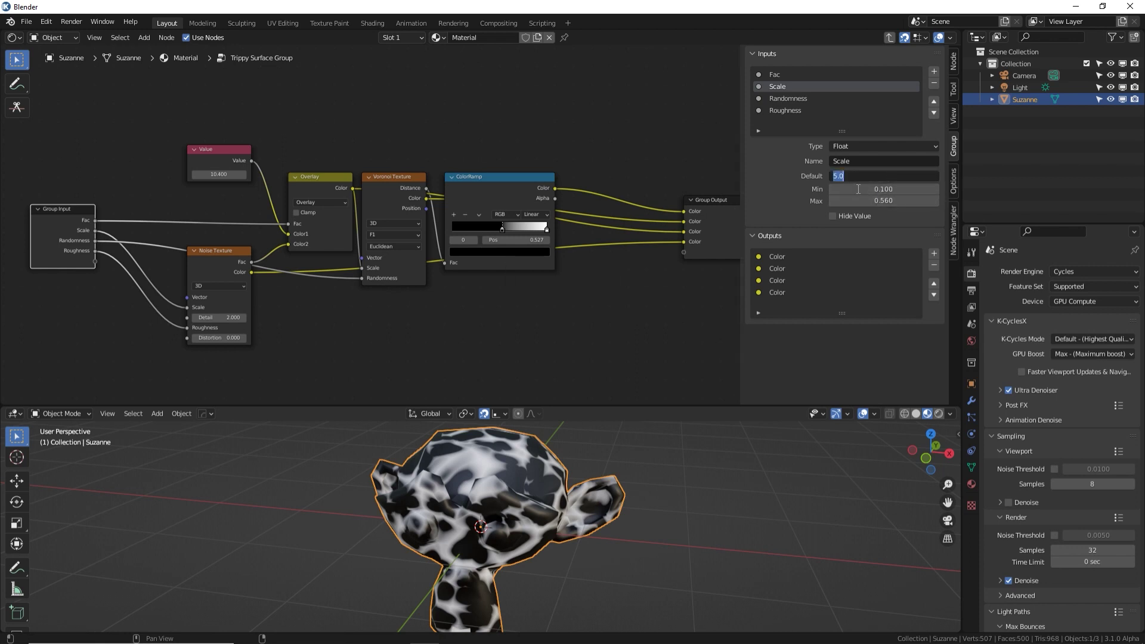
pyautogui.write('0.2')
pyautogui.press('Return')
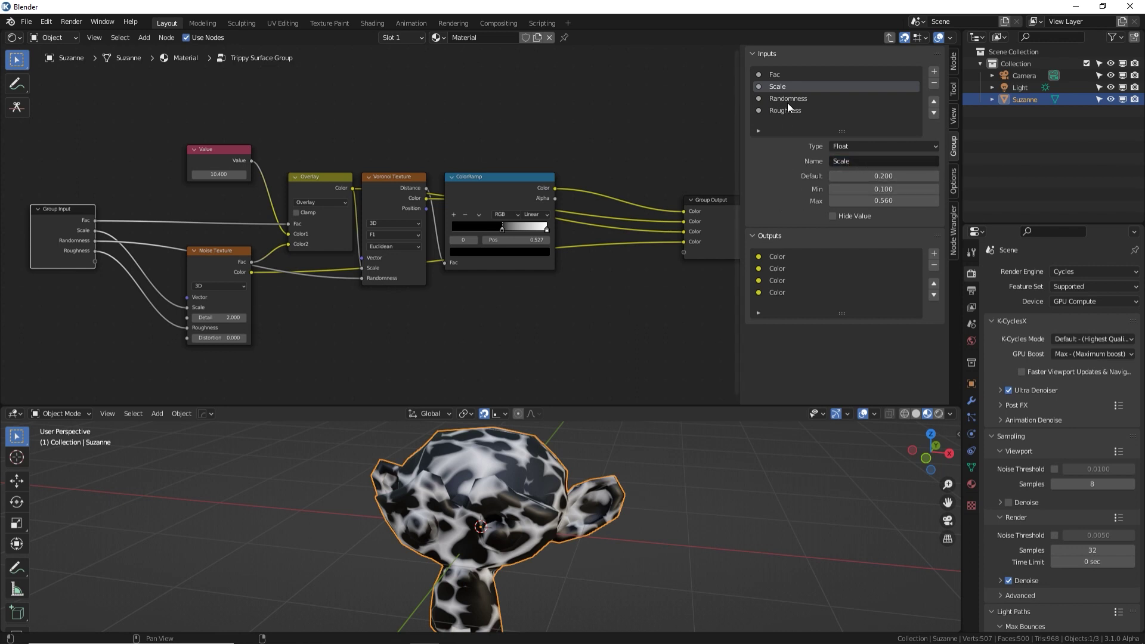
pyautogui.write('Noise 2')
pyautogui.press('Return')
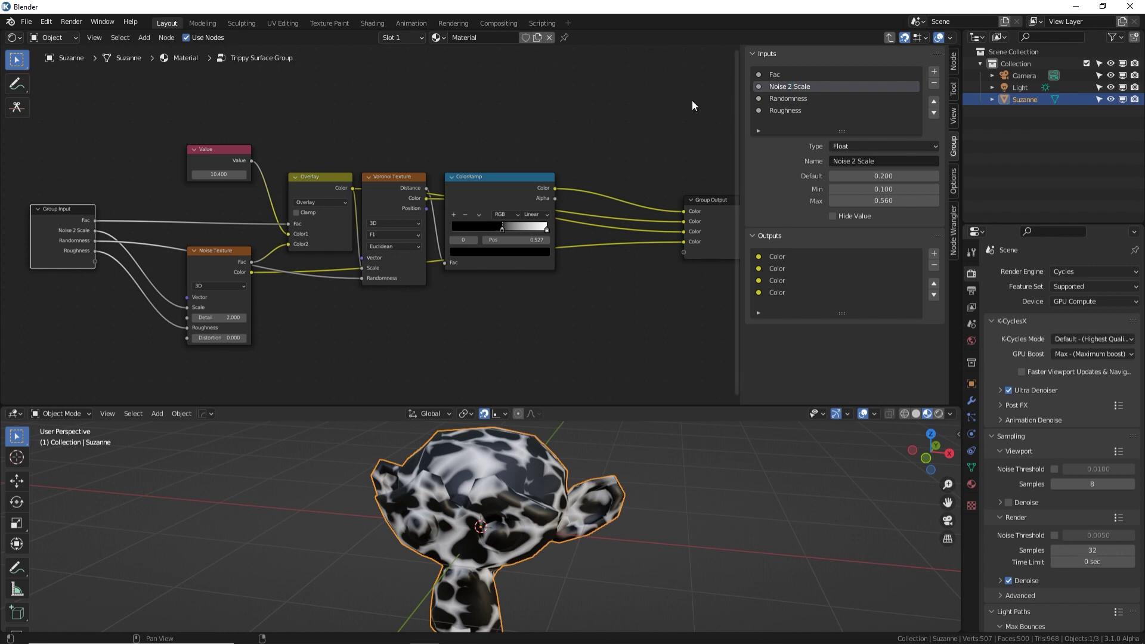
# Back in the material, set the node's Noise 2 Scale to 0.100, then re-enter the group
pyautogui.press('Tab')
pyautogui.scroll(3, 372, 188)
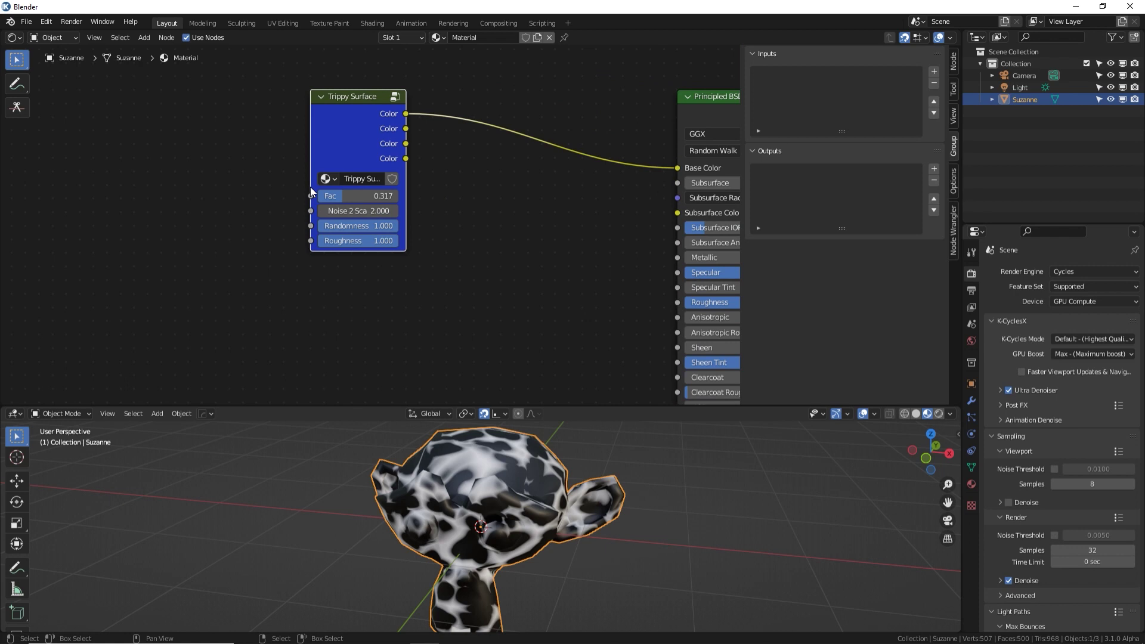
pyautogui.moveTo(358, 210); pyautogui.dragTo(334, 210)
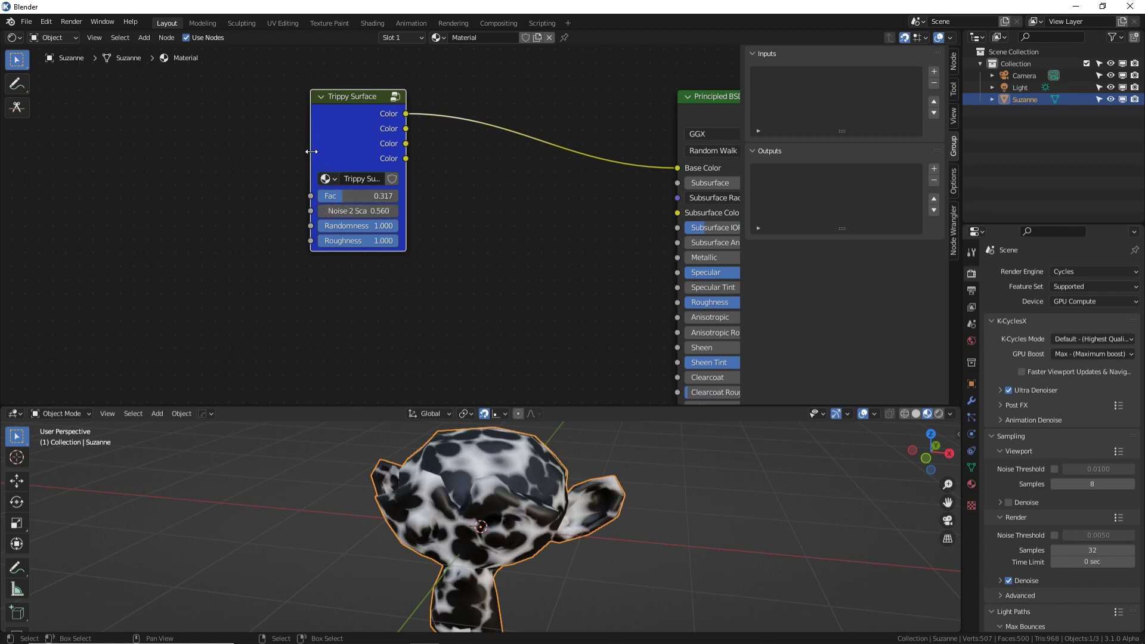
pyautogui.moveTo(310, 157); pyautogui.dragTo(37, 152)
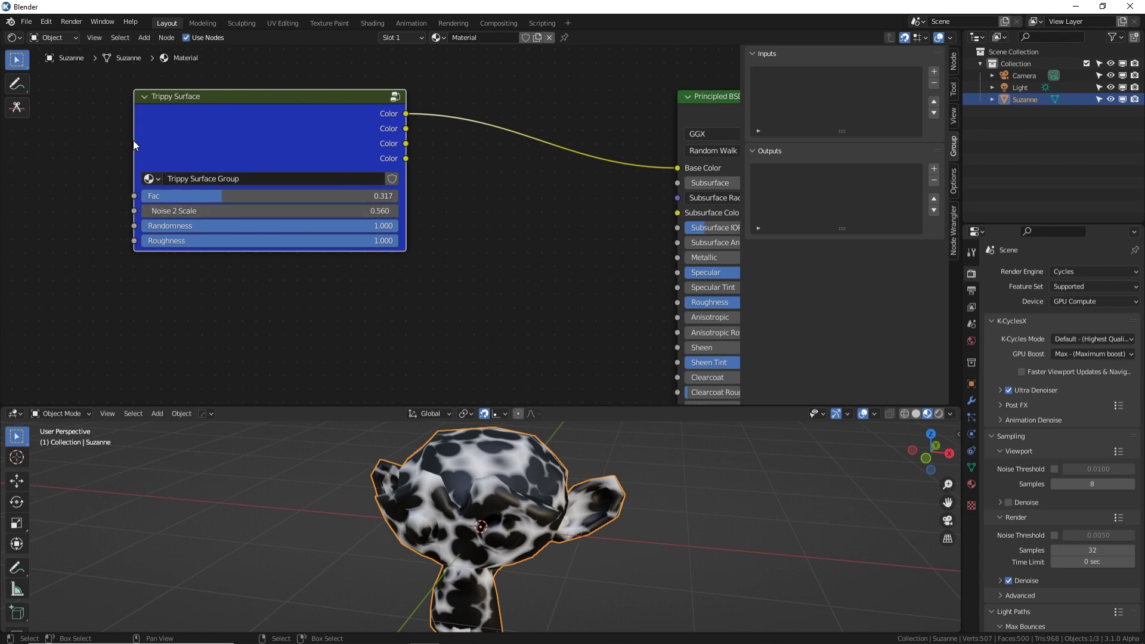
pyautogui.moveTo(133, 141); pyautogui.dragTo(252, 142)
pyautogui.moveTo(334, 211); pyautogui.dragTo(298, 210)
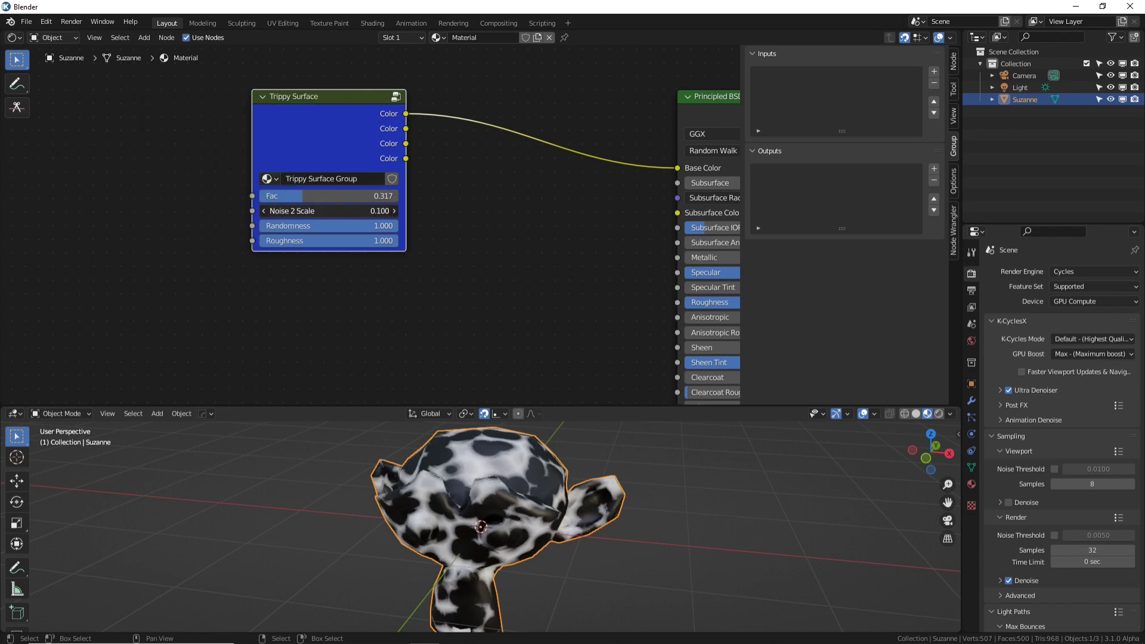
pyautogui.press('Tab')
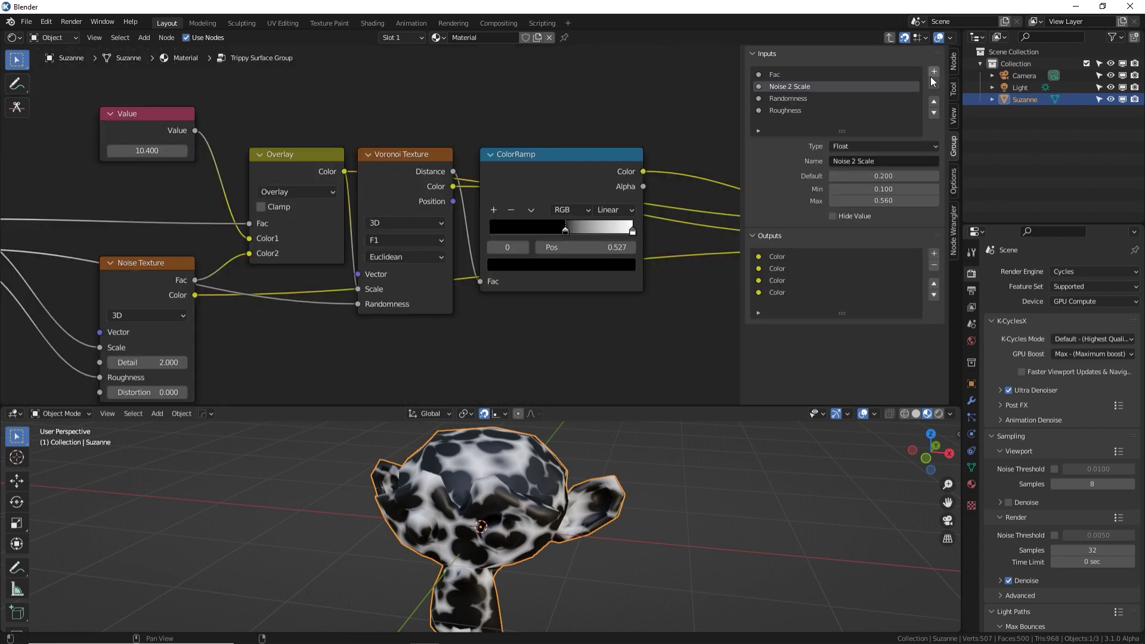
# Add a new group input named Surface Settings and check it on the node
pyautogui.click(934, 72)
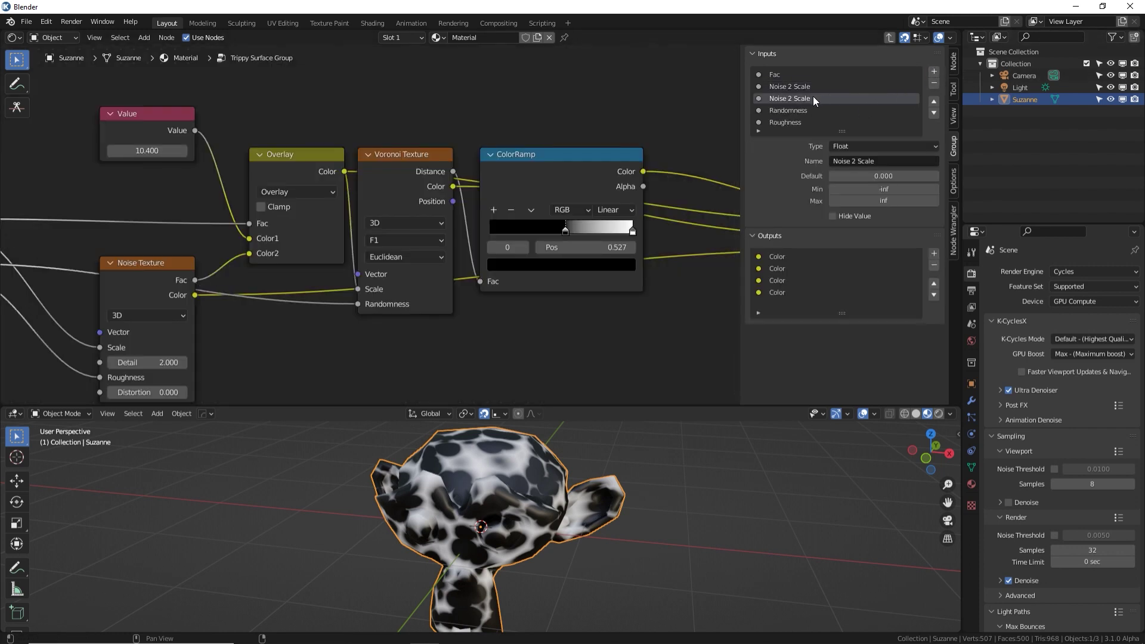
pyautogui.doubleClick(814, 98)
pyautogui.write('Surface Sc')
pyautogui.write('ttings')
pyautogui.press('Return')
pyautogui.keyDown('ctrl'); pyautogui.hscroll(-10, 298, 214); pyautogui.keyUp('ctrl')
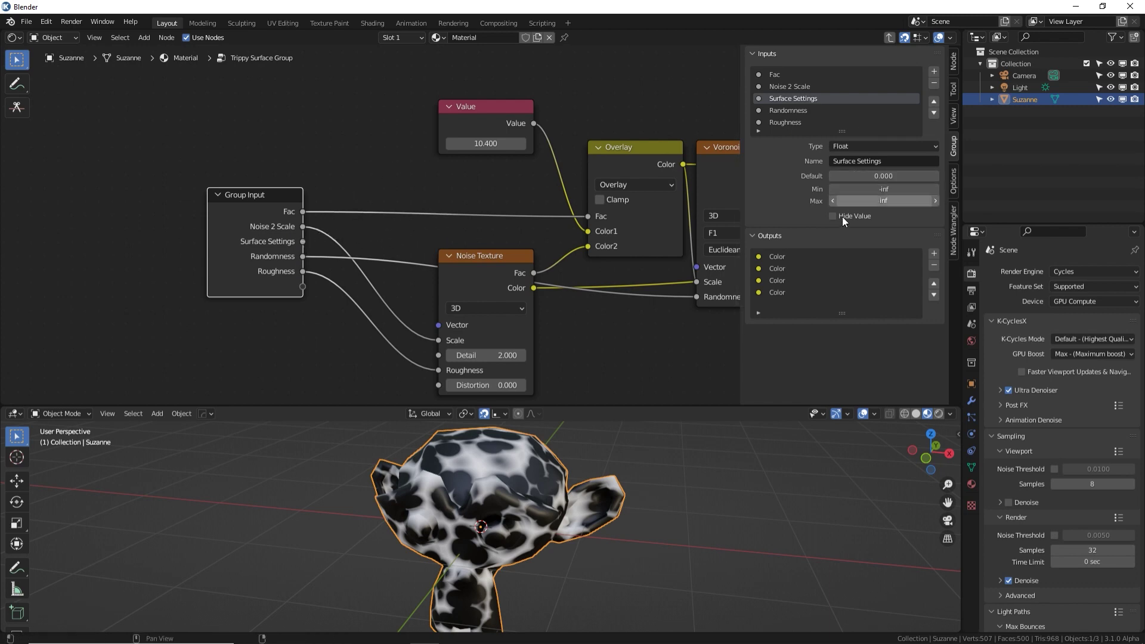
pyautogui.press('Tab')
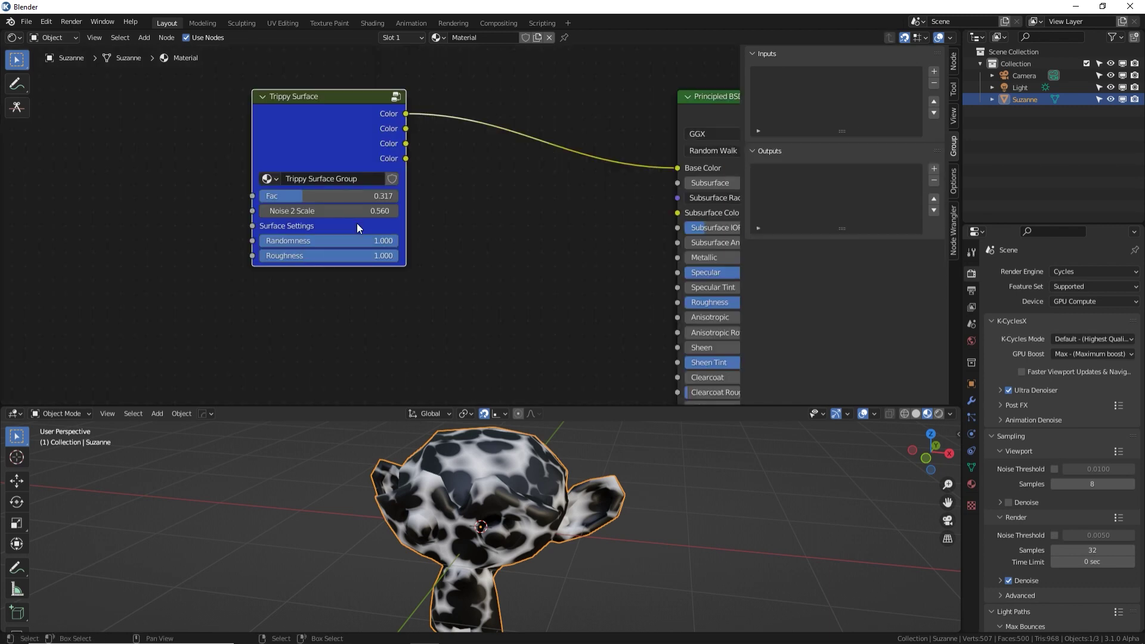
pyautogui.keyDown('ctrl'); pyautogui.hscroll(-4, 477, 207); pyautogui.keyUp('ctrl')
pyautogui.scroll(2, 353, 229)
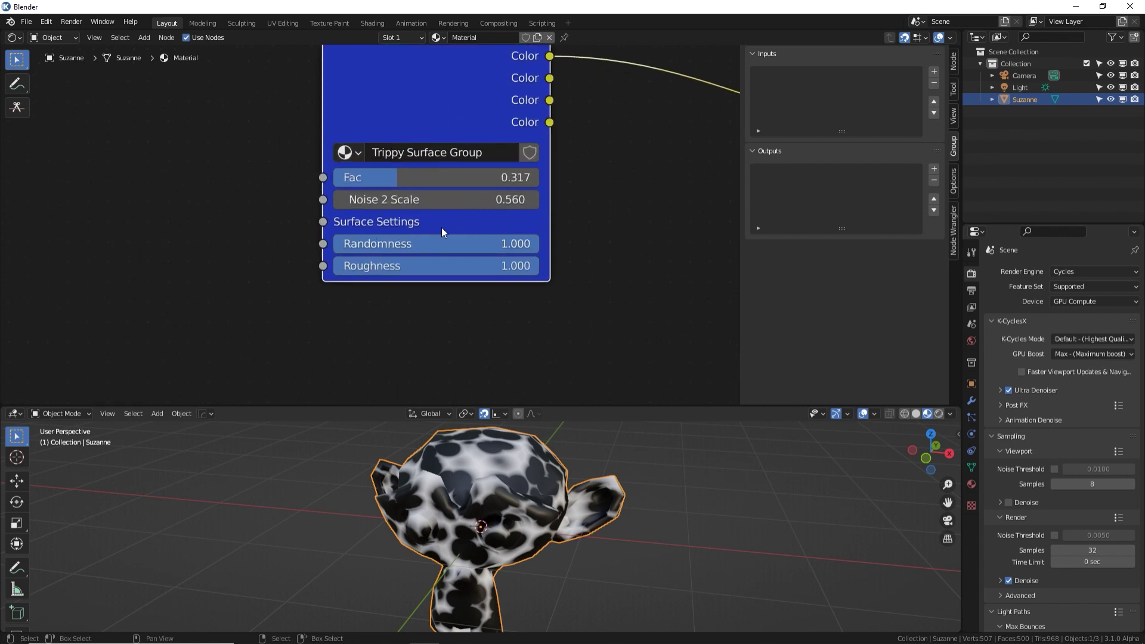
pyautogui.press('Tab')
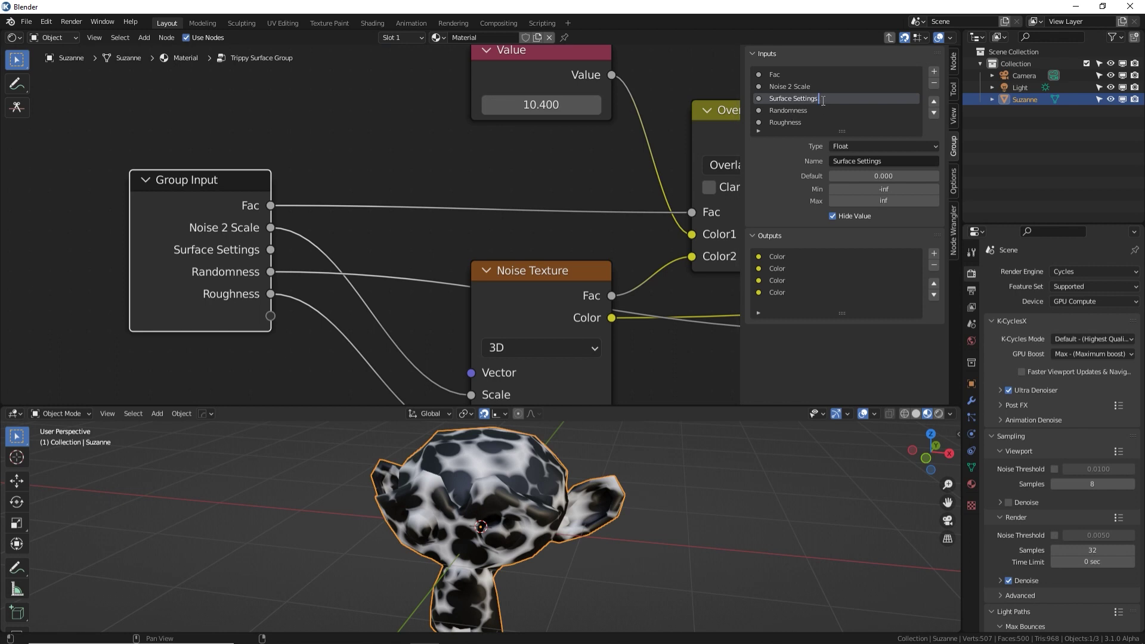
# Append a line of equals signs to the input name, then widen and reposition the Trippy Surface node
pyautogui.write('==================')
pyautogui.press('Return')
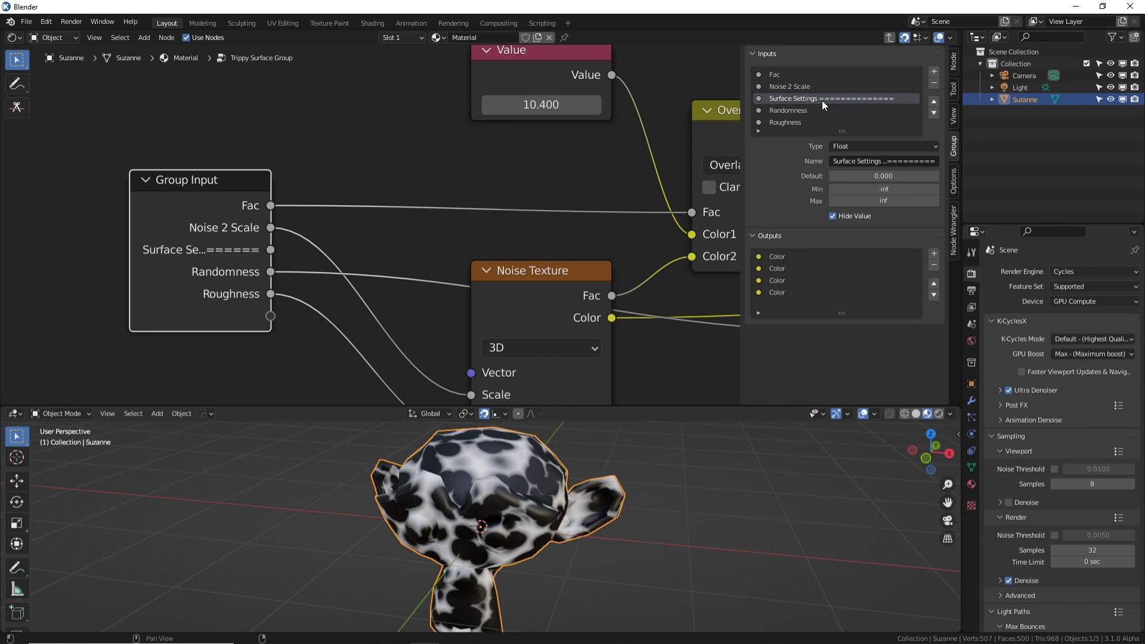
pyautogui.press('Tab')
pyautogui.scroll(-2, 471, 227)
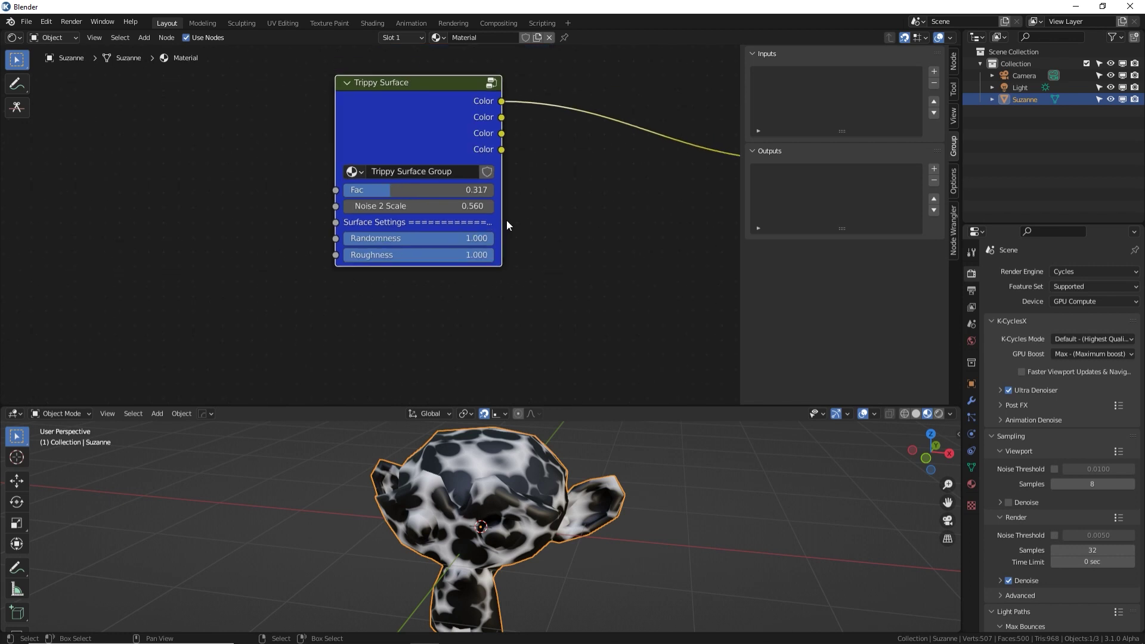
pyautogui.moveTo(501, 218); pyautogui.dragTo(553, 218)
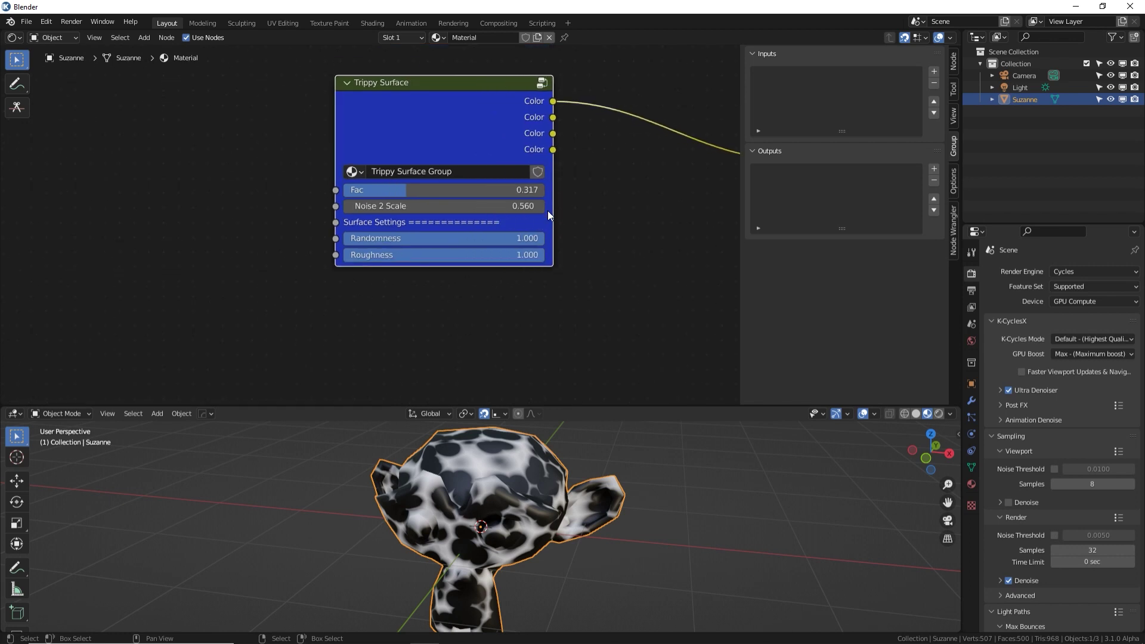
pyautogui.press('Home')
pyautogui.press('g')
pyautogui.click(272, 221)
# Insert a reroute point into the Trippy Surface to Base Color link and move it upward
pyautogui.moveTo(274, 220); pyautogui.dragTo(366, 202, button='middle')
pyautogui.scroll(2, 388, 208)
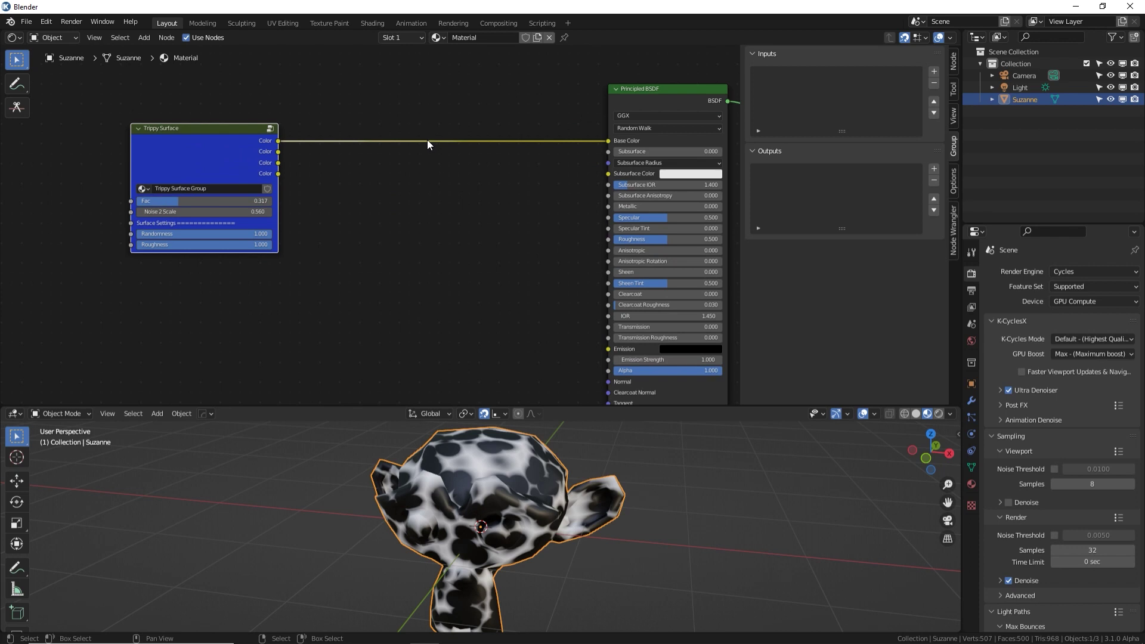
pyautogui.click(164, 37)
pyautogui.moveTo(146, 39)
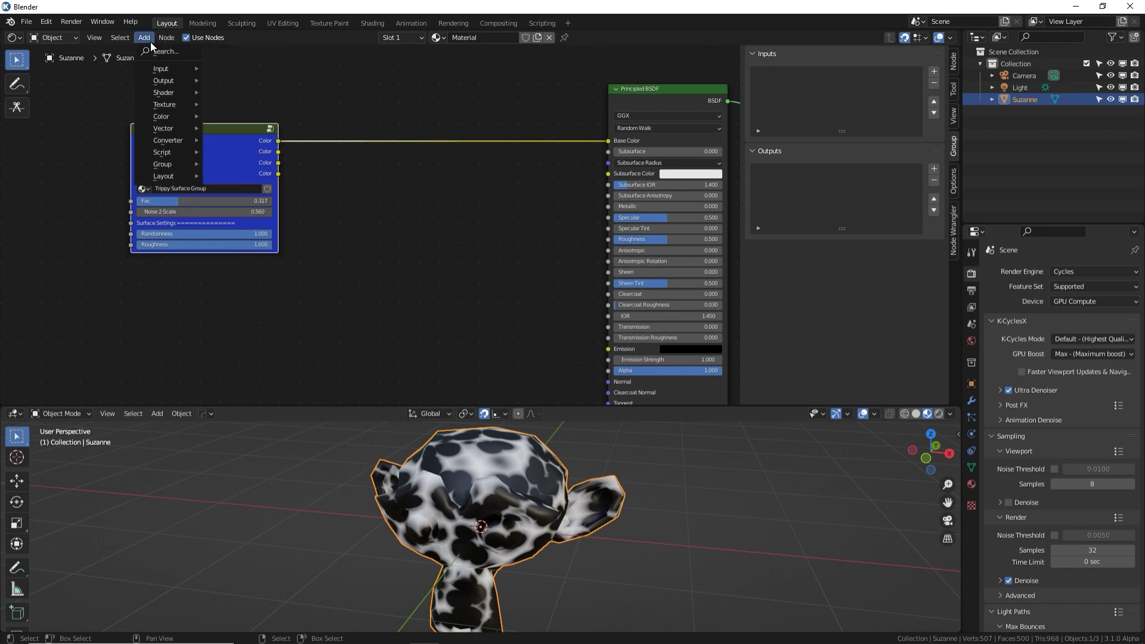
pyautogui.moveTo(185, 176)
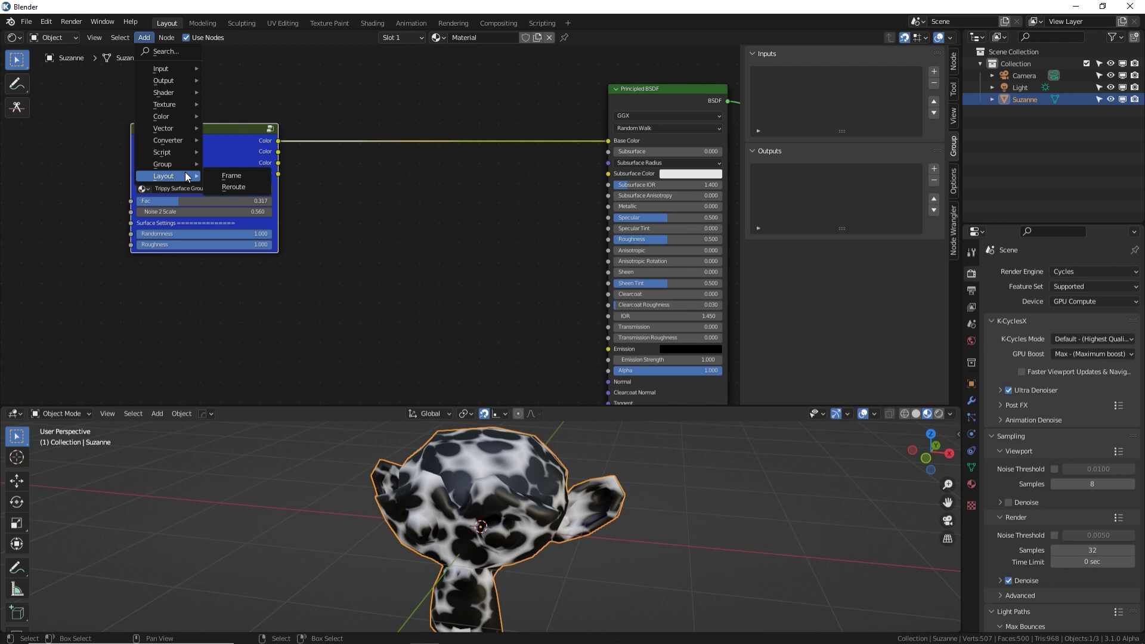
pyautogui.click(247, 188)
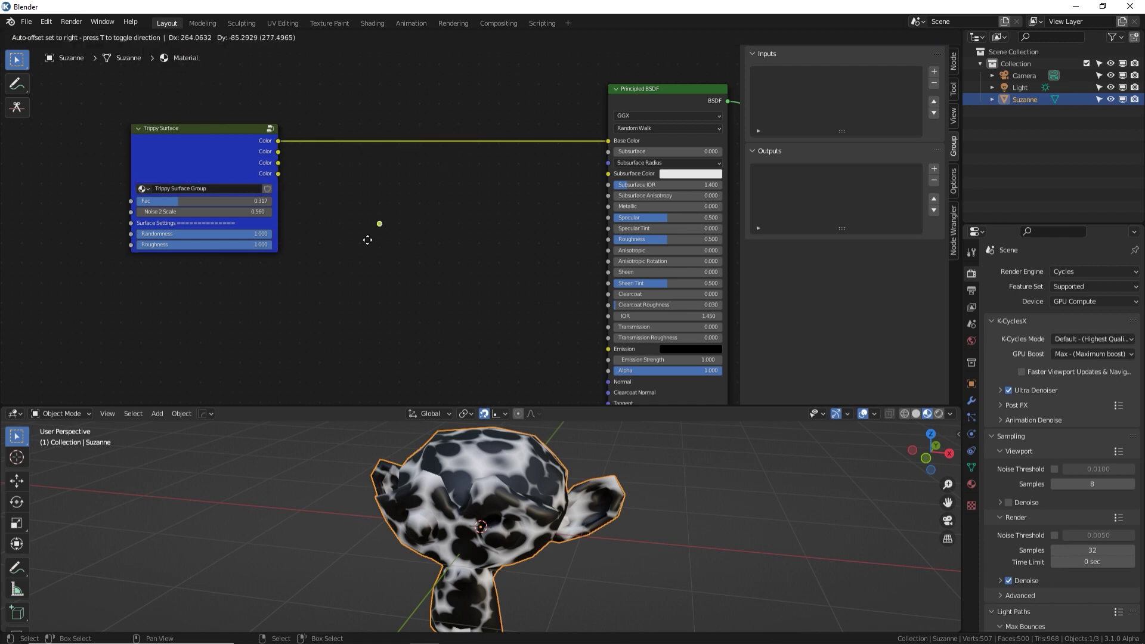
pyautogui.click(419, 144)
pyautogui.press('g')
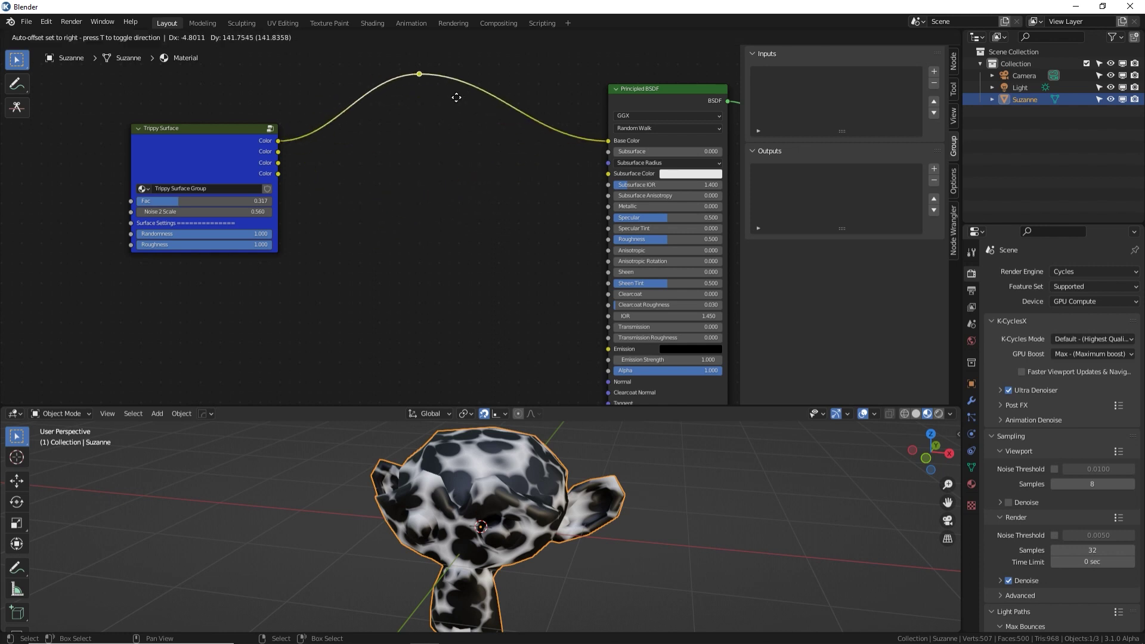
pyautogui.click(393, 79)
# Connect the reroute to Roughness and two more Principled BSDF inputs
pyautogui.moveTo(370, 64); pyautogui.dragTo(608, 240)
pyautogui.moveTo(370, 64); pyautogui.dragTo(639, 286)
pyautogui.scroll(-3, 639, 286)
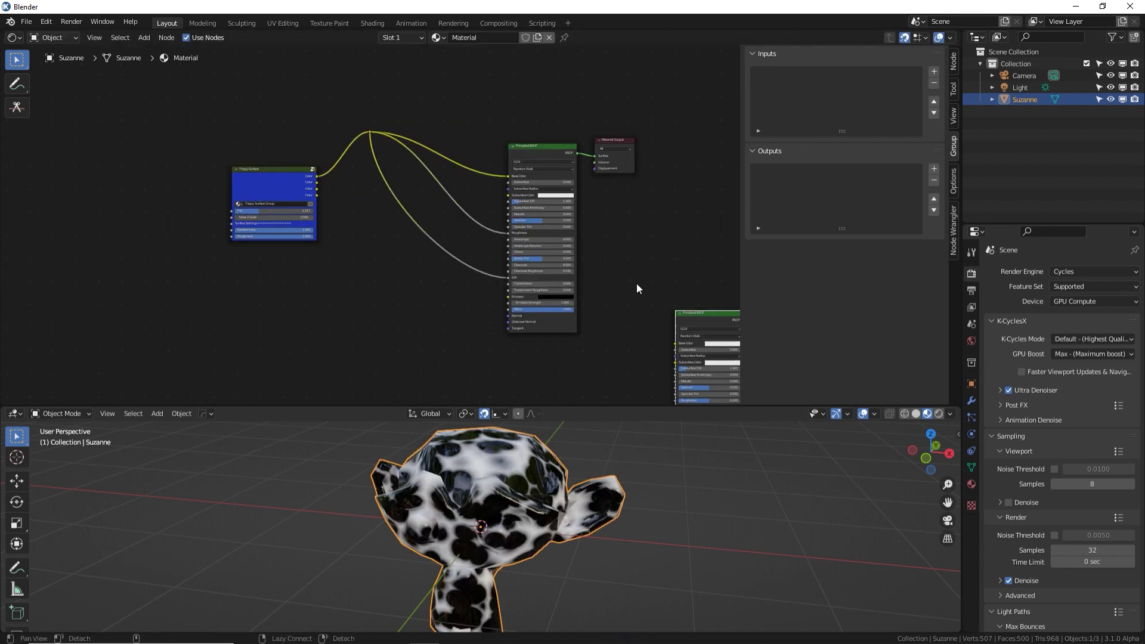
pyautogui.moveTo(639, 286); pyautogui.dragTo(499, 181, button='middle')
pyautogui.moveTo(293, 78); pyautogui.dragTo(302, 105, button='middle')
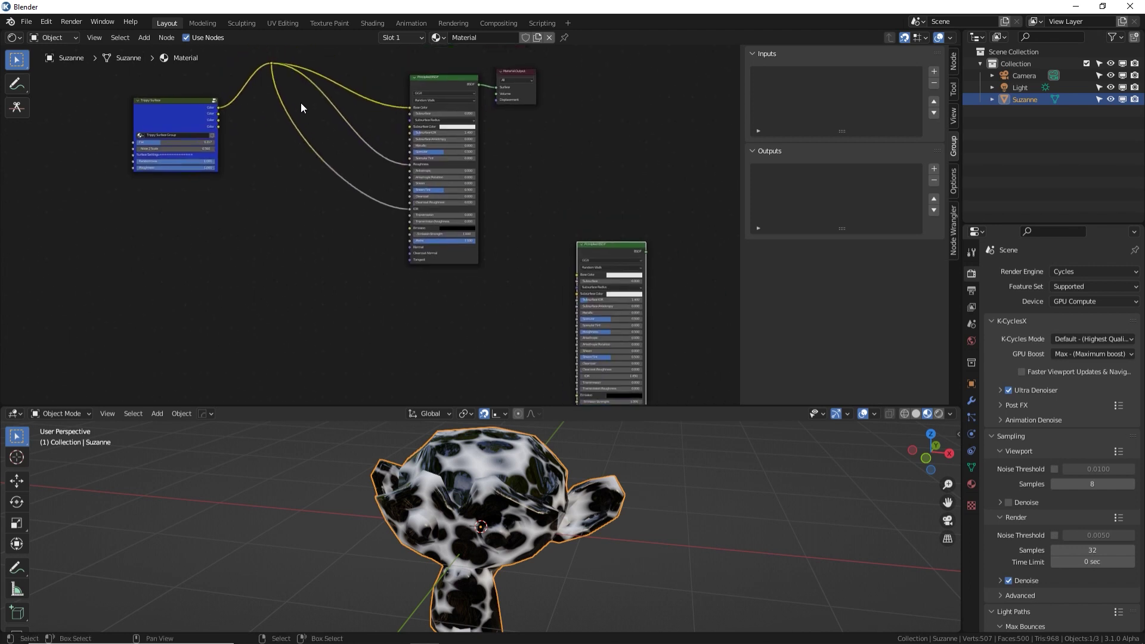
# Link the top reroute to the second Principled BSDF's Base Color and reposition it
pyautogui.press('g')
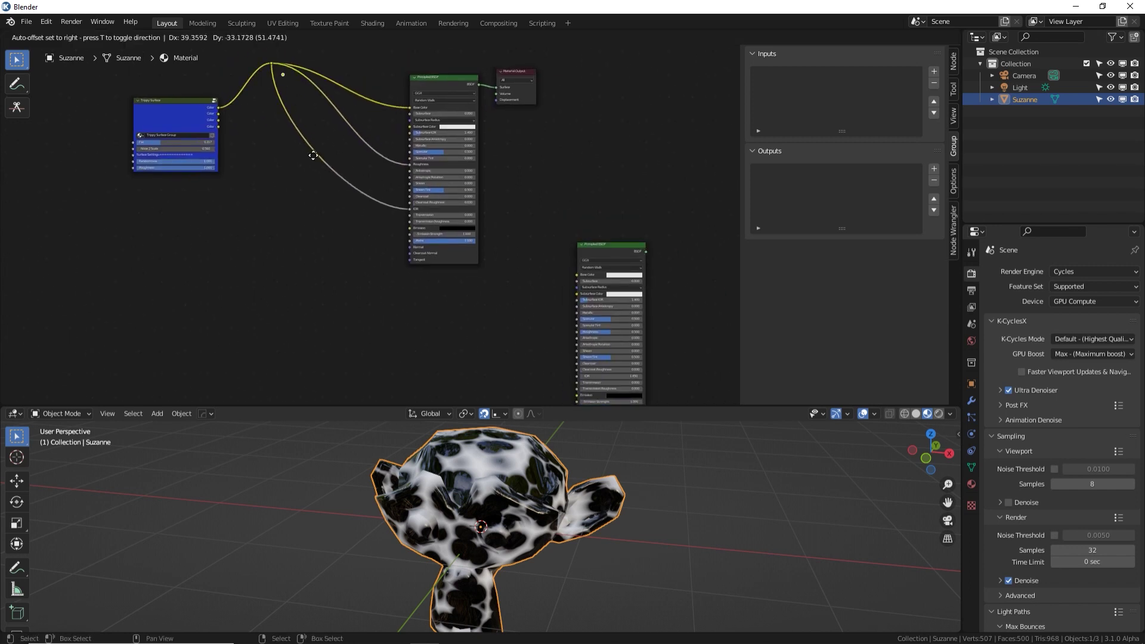
pyautogui.press('Escape')
pyautogui.moveTo(270, 64); pyautogui.dragTo(577, 275)
pyautogui.moveTo(277, 288); pyautogui.dragTo(578, 275)
pyautogui.moveTo(274, 65); pyautogui.dragTo(579, 275)
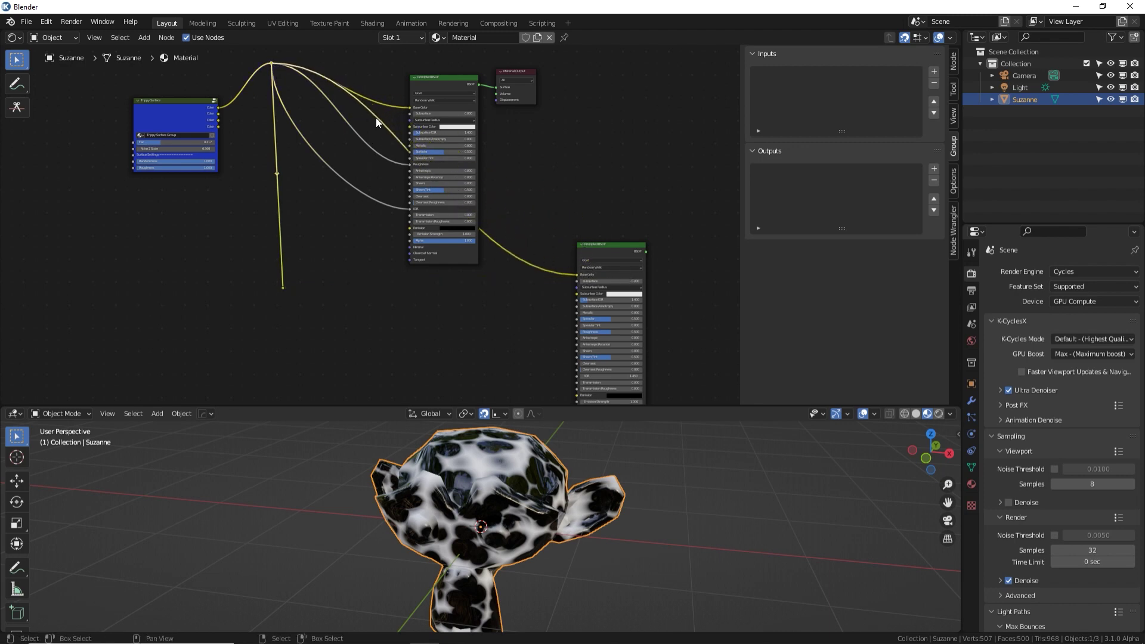
pyautogui.moveTo(279, 60)
pyautogui.mouseDown()
pyautogui.moveTo(267, 92)
pyautogui.moveTo(306, 202)
pyautogui.moveTo(303, 111)
pyautogui.moveTo(275, 59)
pyautogui.mouseUp()
# Undo a Roughness link and detach the lower reroute's link from Emission Strength
pyautogui.moveTo(284, 288); pyautogui.dragTo(577, 273)
pyautogui.hotkey('ctrl', 'z')
pyautogui.moveTo(296, 215); pyautogui.dragTo(372, 236, button='middle')
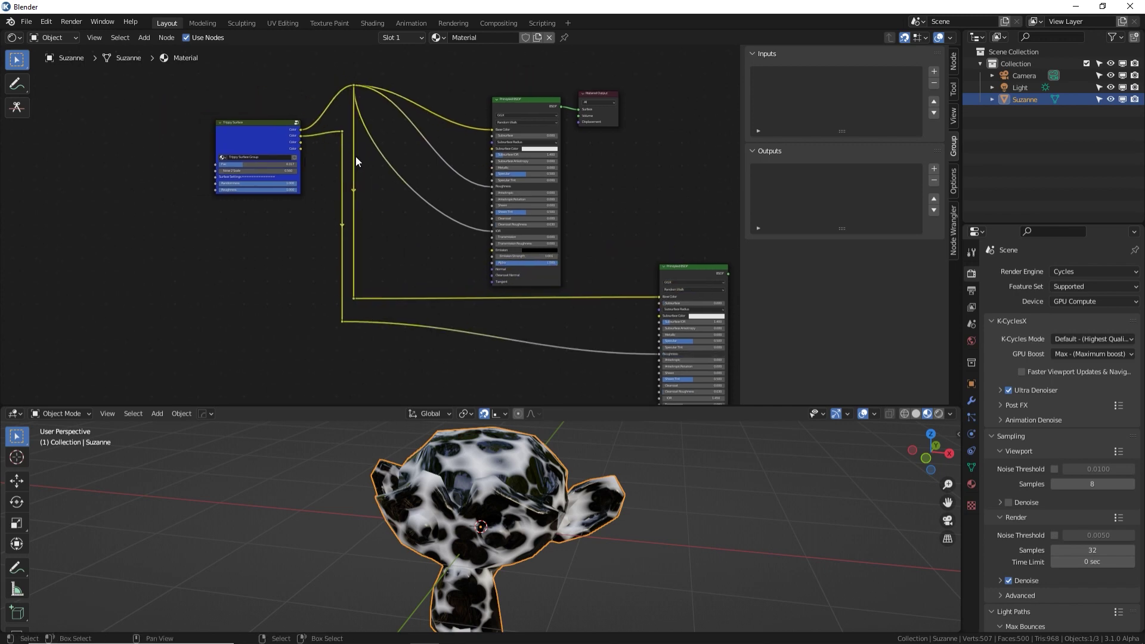
pyautogui.scroll(4, 356, 161)
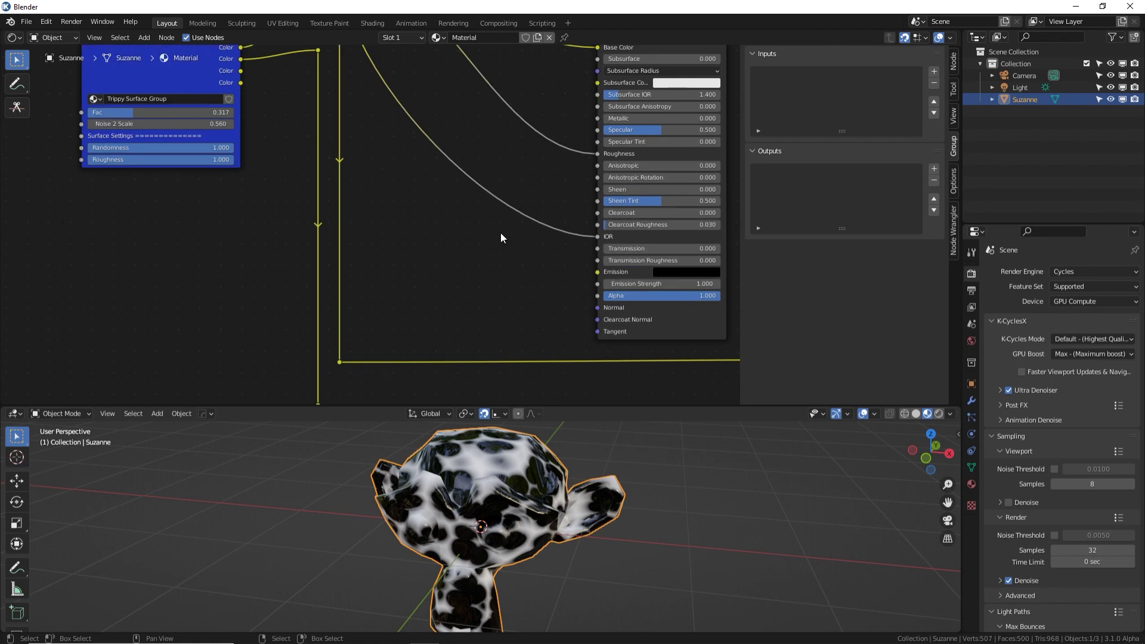
pyautogui.scroll(-3, 500, 232)
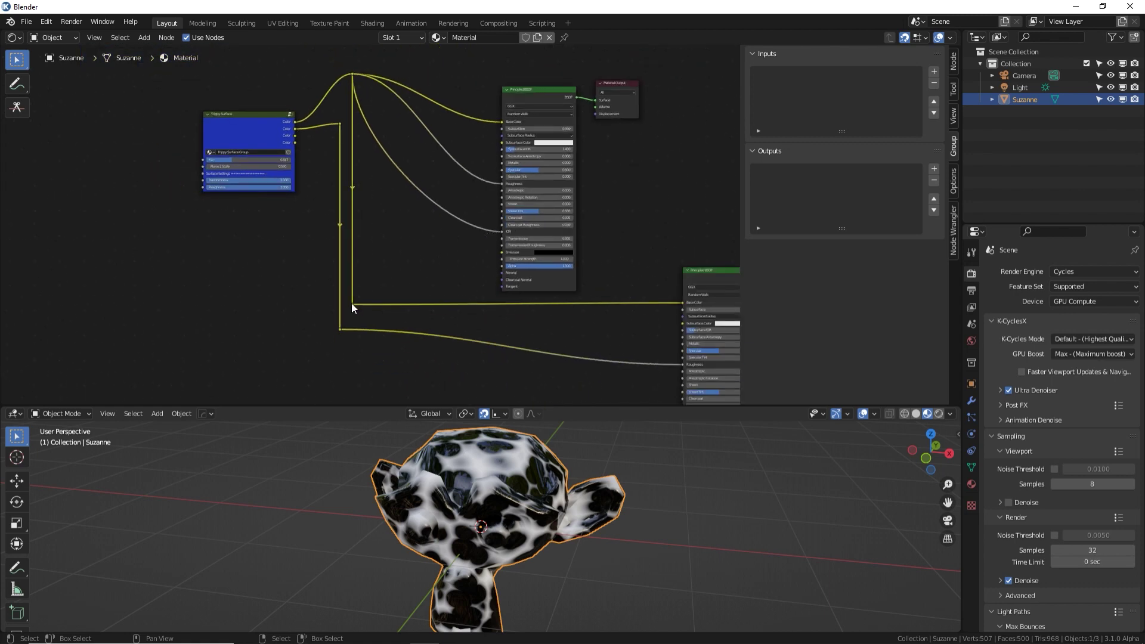
pyautogui.click(352, 304)
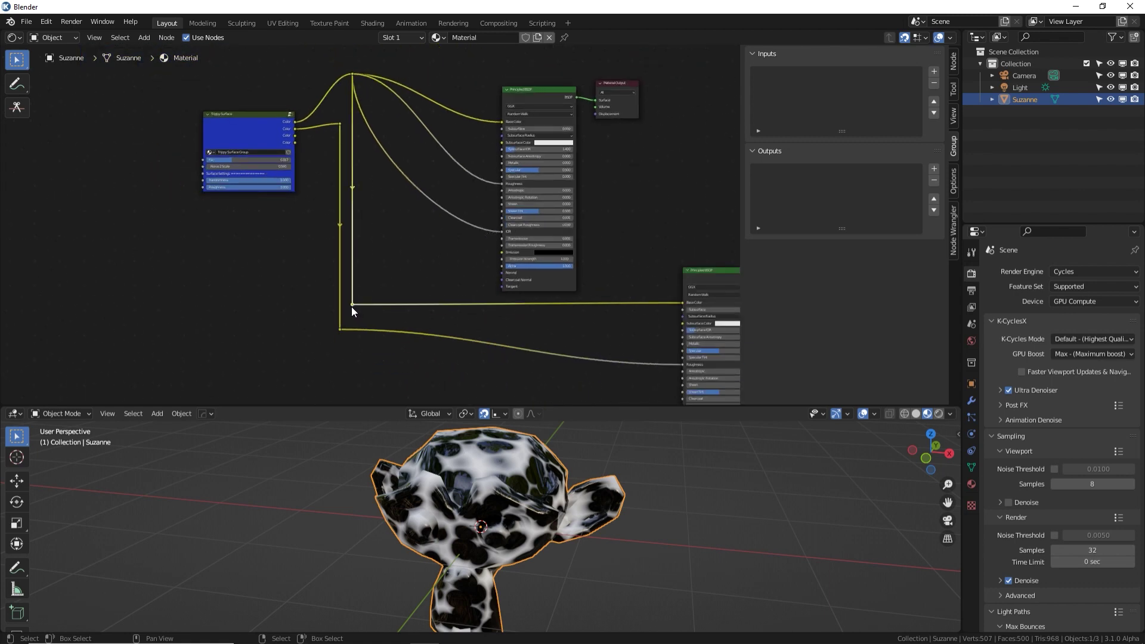
pyautogui.press('g')
pyautogui.rightClick(407, 252)
pyautogui.moveTo(503, 260)
pyautogui.mouseDown()
pyautogui.moveTo(236, 235)
pyautogui.moveTo(502, 239)
pyautogui.mouseUp()
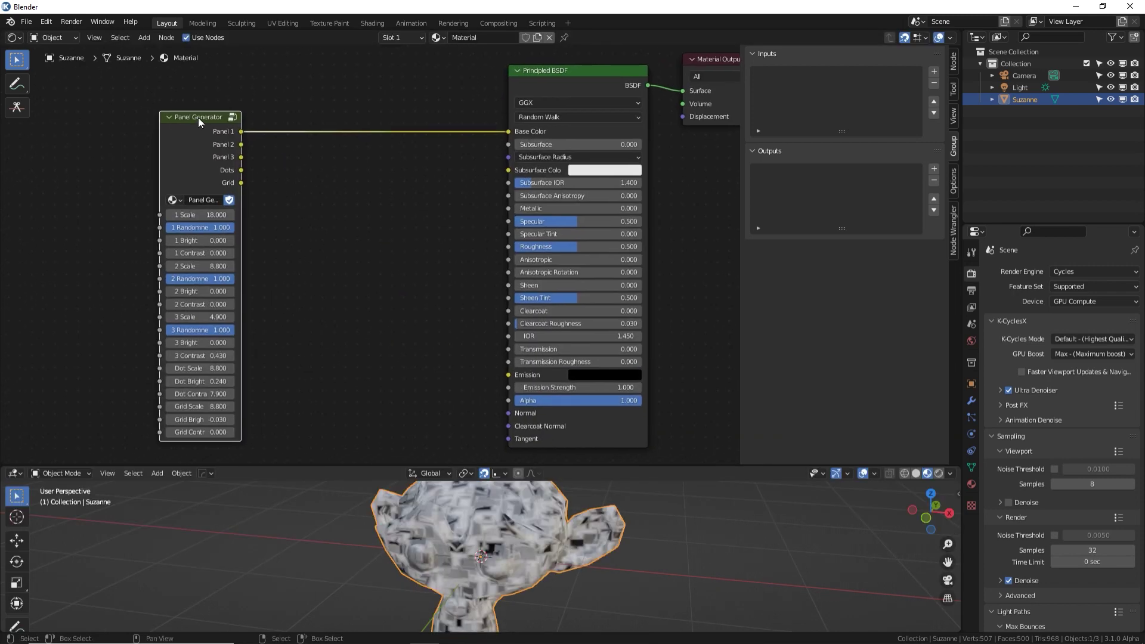
# Widen the Panel Generator node, zoom out, and narrow the sidebar for more canvas space
pyautogui.moveTo(127, 161); pyautogui.dragTo(120, 162)
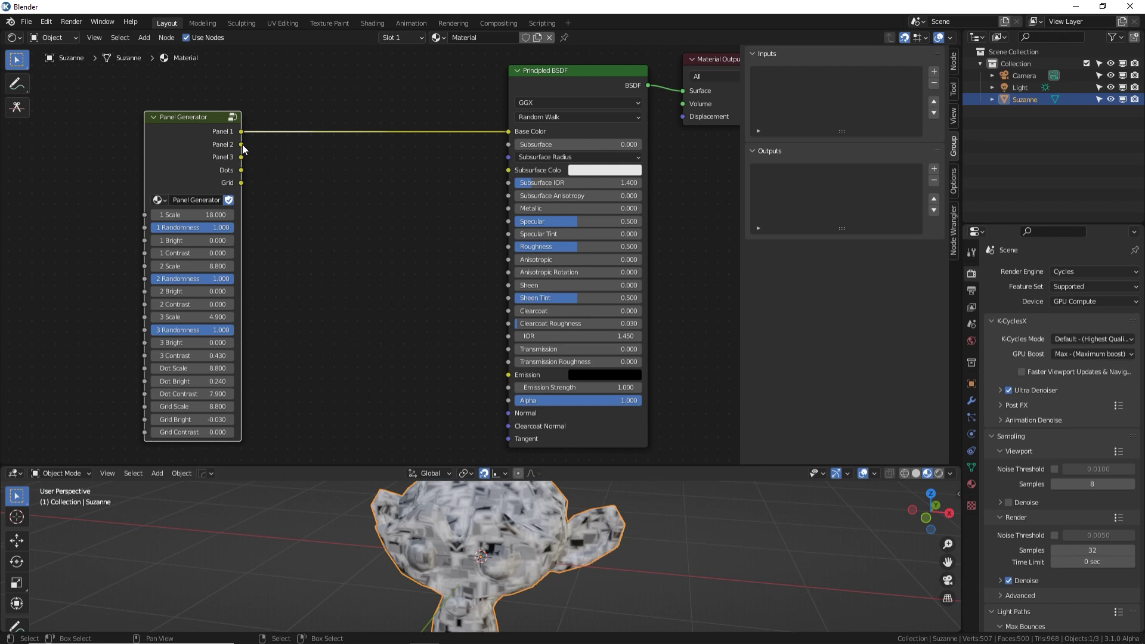
pyautogui.scroll(-1, 236, 176)
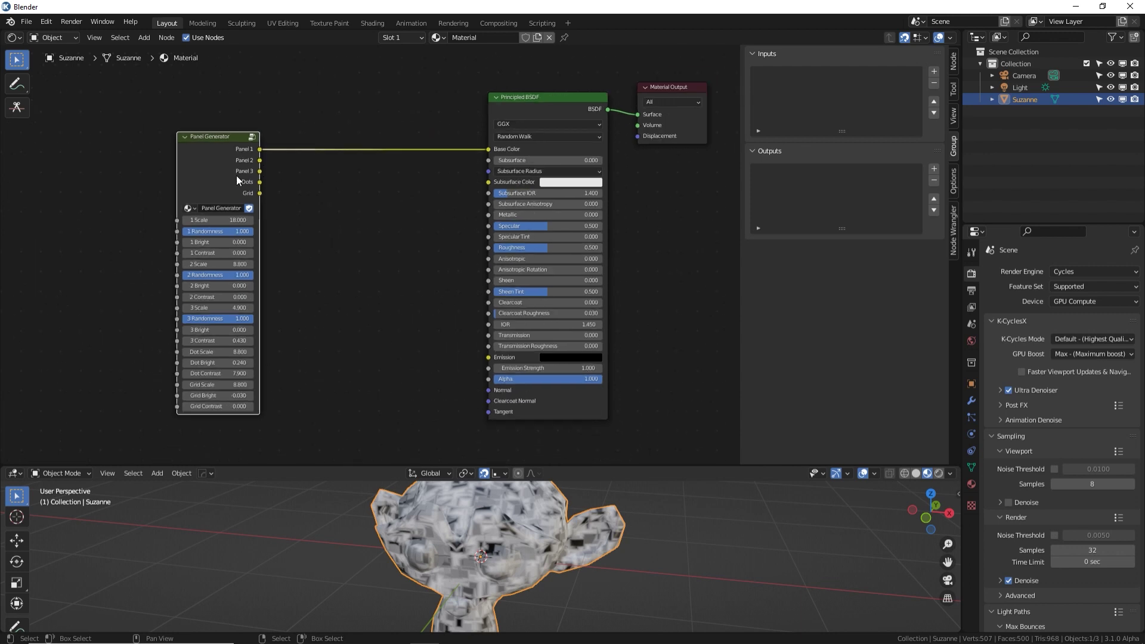
pyautogui.scroll(-1, 318, 161)
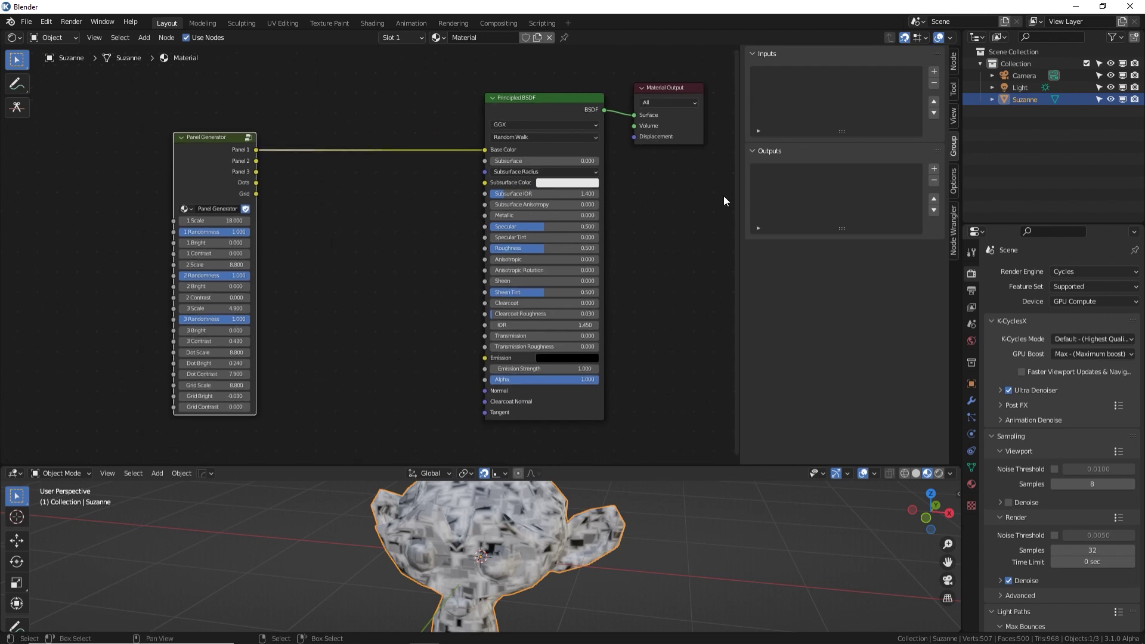
pyautogui.moveTo(740, 197); pyautogui.dragTo(773, 197)
# Switch the lower area to Preferences to browse the installed add-ons
pyautogui.click(16, 473)
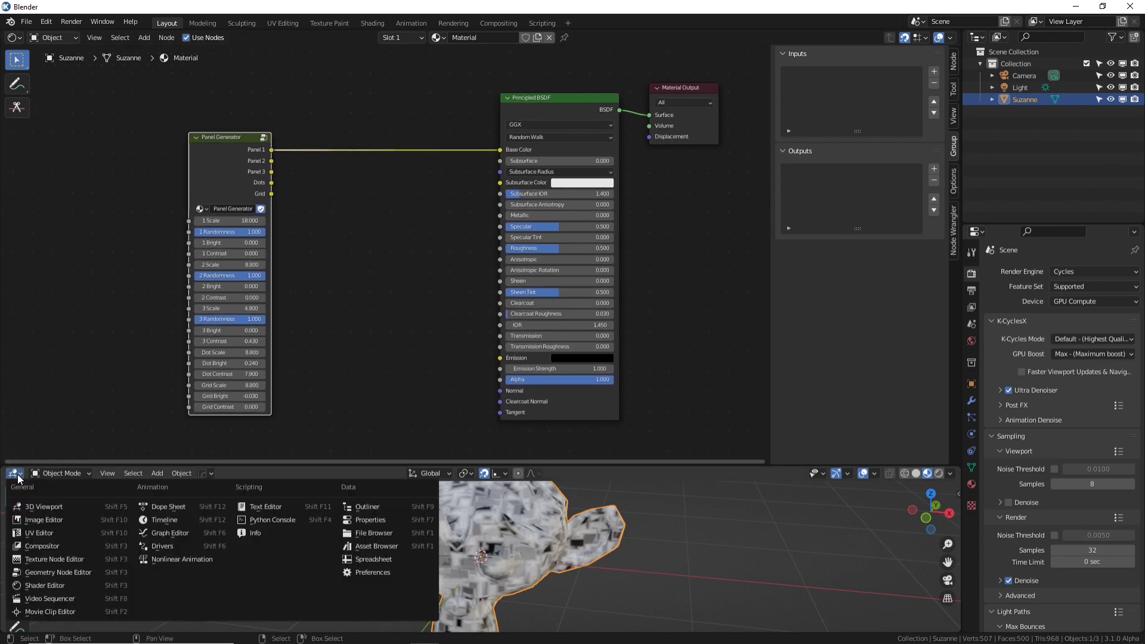
pyautogui.click(407, 572)
pyautogui.click(68, 591)
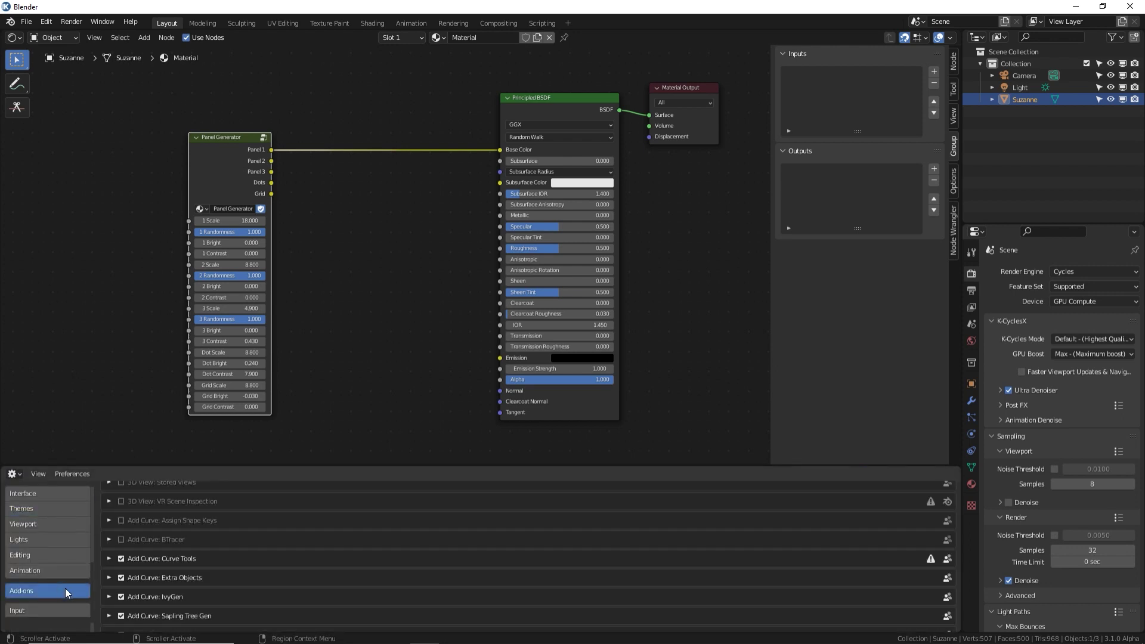
pyautogui.scroll(8, 829, 521)
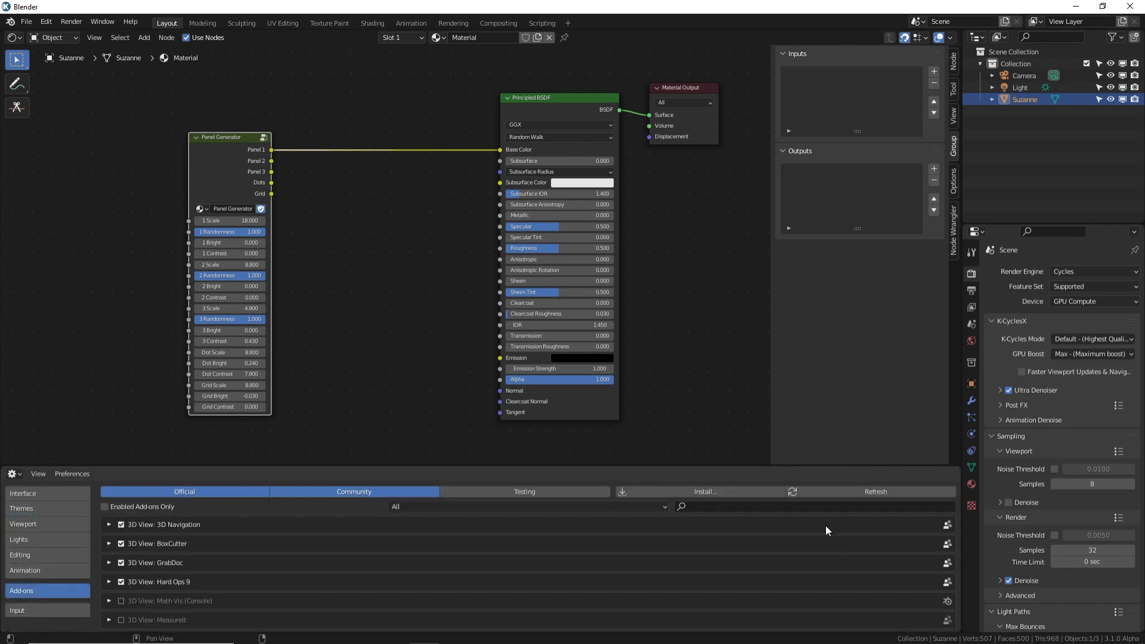
# Return the lower area to the 3D Viewport and preview Panel Generator's Panel 1 on Suzanne
pyautogui.click(12, 474)
pyautogui.click(44, 507)
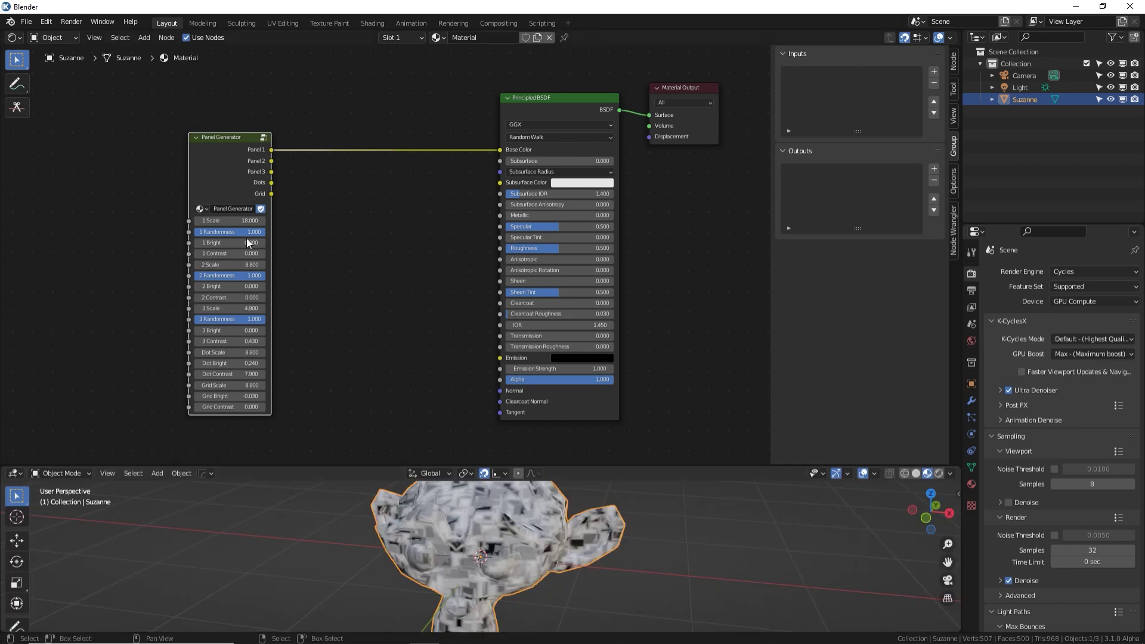
pyautogui.keyDown('ctrl'); pyautogui.keyDown('shift'); pyautogui.click(237, 172); pyautogui.keyUp('shift'); pyautogui.keyUp('ctrl')
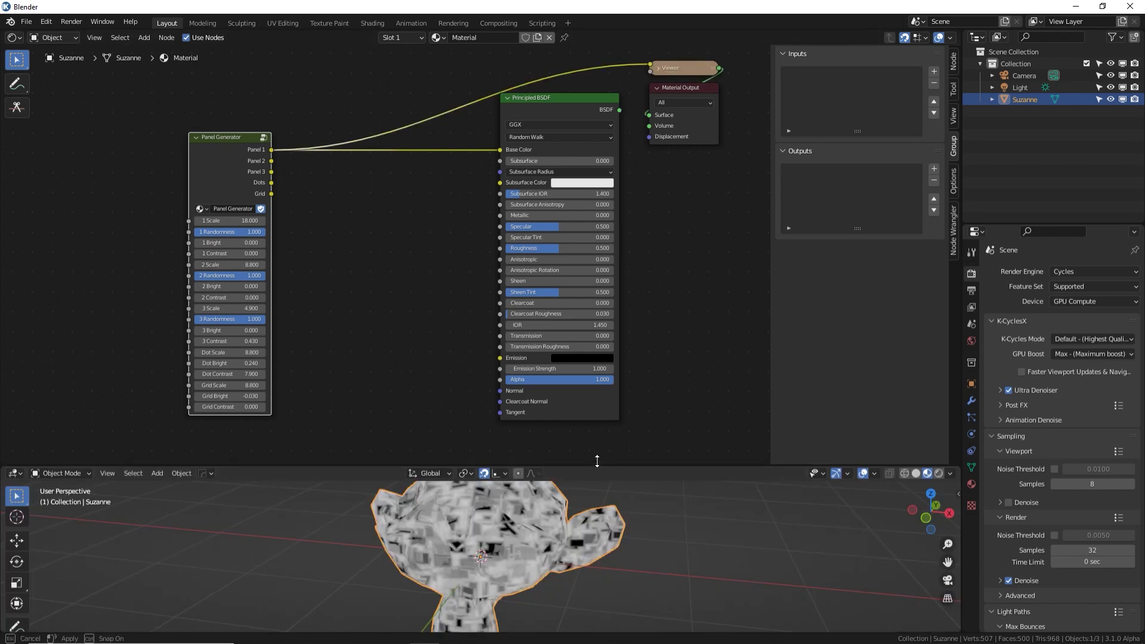
# Enlarge the 3D view and cycle the preview through Panel 2, Panel 3, Dots, Grid, then Panel 1
pyautogui.moveTo(598, 461); pyautogui.dragTo(597, 392)
pyautogui.moveTo(528, 464); pyautogui.dragTo(486, 481, button='middle')
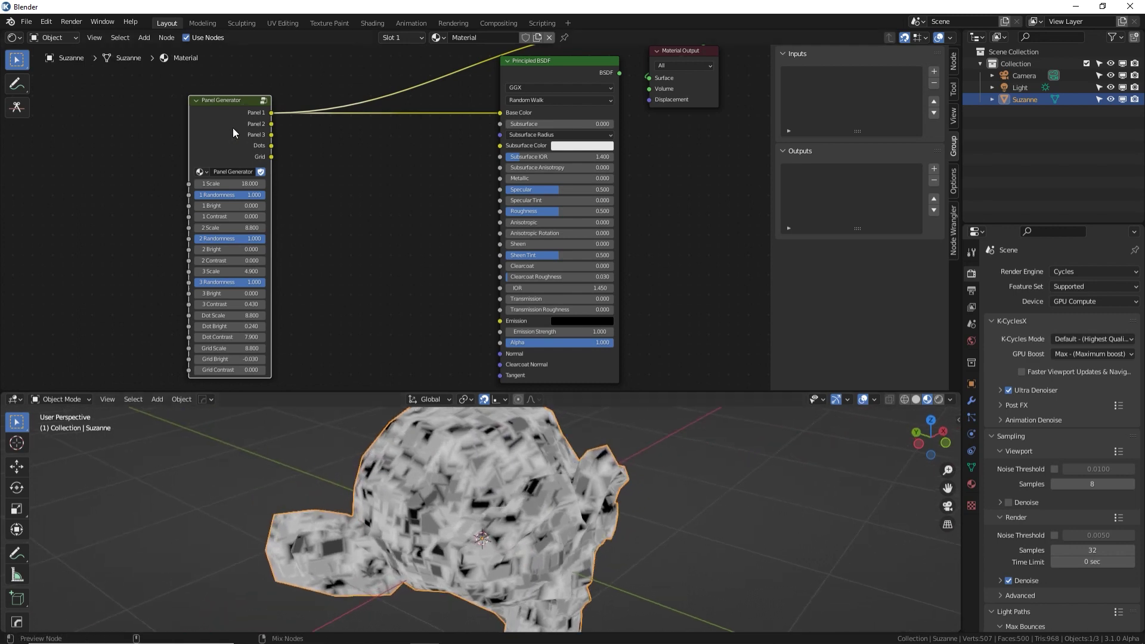
pyautogui.keyDown('ctrl'); pyautogui.keyDown('shift'); pyautogui.click(233, 128); pyautogui.keyUp('shift'); pyautogui.keyUp('ctrl')
pyautogui.keyDown('ctrl'); pyautogui.keyDown('shift'); pyautogui.click(233, 127); pyautogui.keyUp('shift'); pyautogui.keyUp('ctrl')
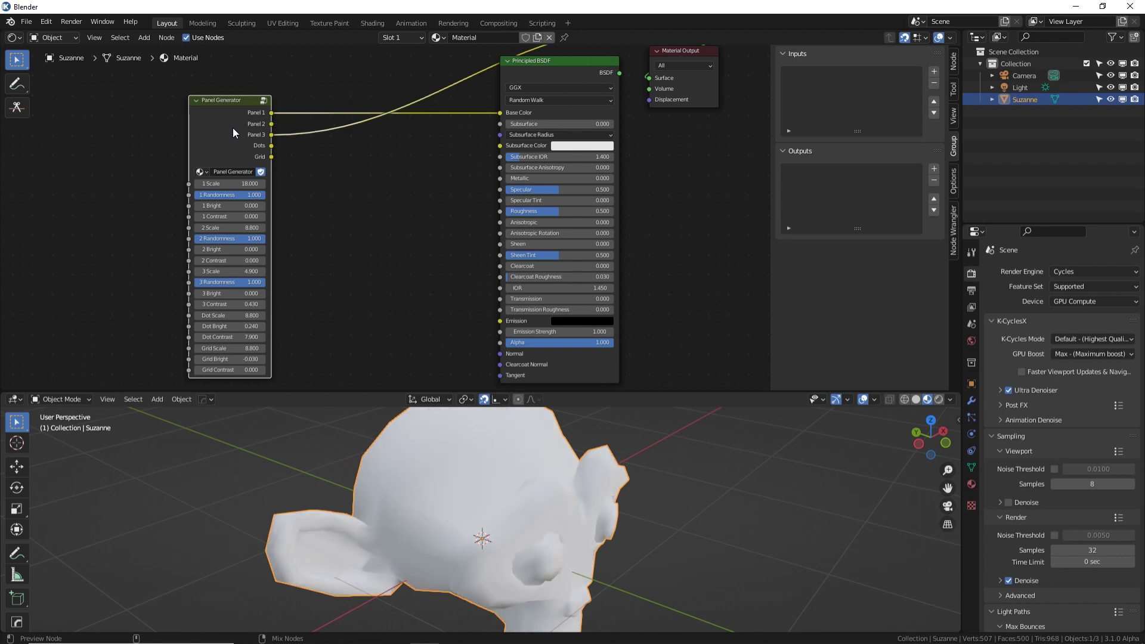
pyautogui.keyDown('ctrl'); pyautogui.keyDown('shift'); pyautogui.click(233, 128); pyautogui.keyUp('shift'); pyautogui.keyUp('ctrl')
pyautogui.keyDown('ctrl'); pyautogui.keyDown('shift'); pyautogui.click(233, 127); pyautogui.keyUp('shift'); pyautogui.keyUp('ctrl')
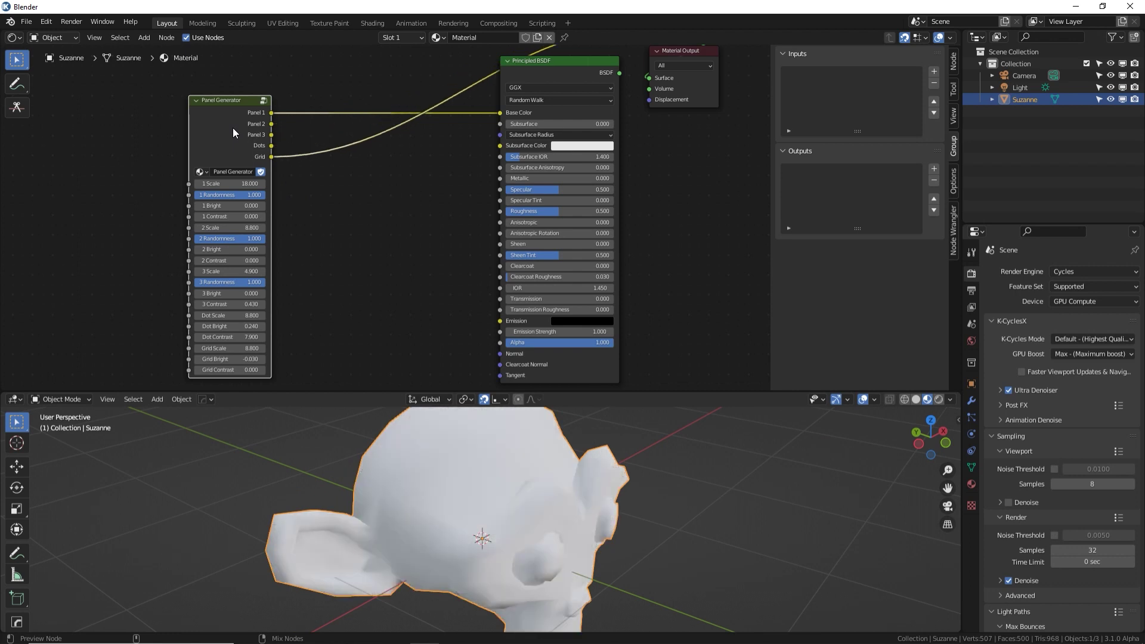
pyautogui.keyDown('ctrl'); pyautogui.keyDown('shift'); pyautogui.click(233, 127); pyautogui.keyUp('shift'); pyautogui.keyUp('ctrl')
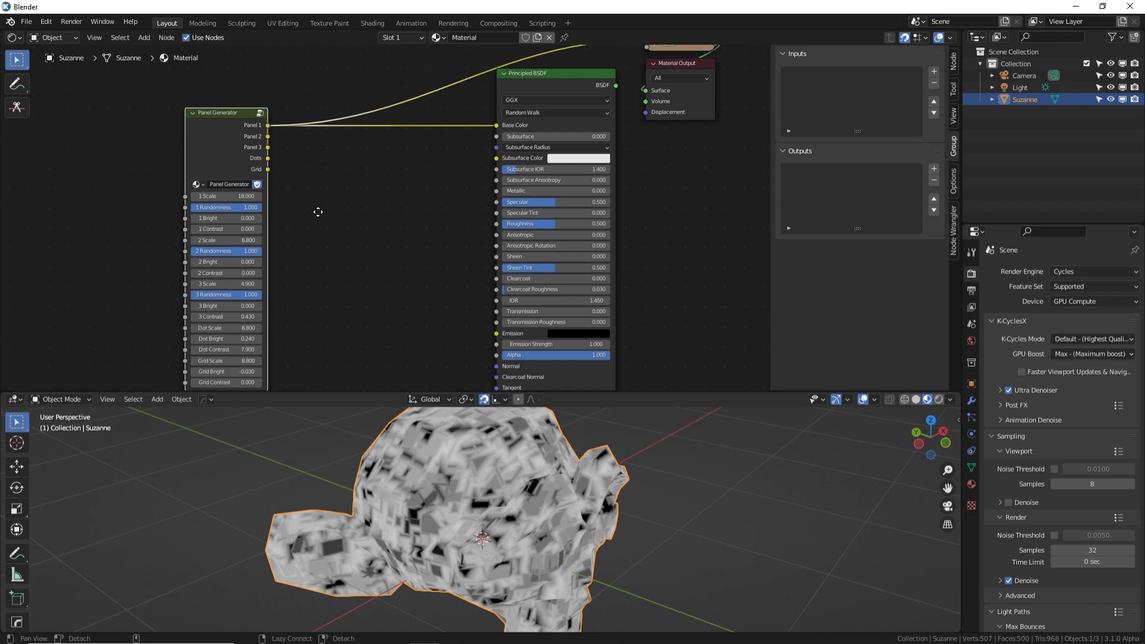
pyautogui.keyDown('shift'); pyautogui.scroll(5, 317, 210); pyautogui.keyUp('shift')
# Move the Viewer left of Material Output, then restore the Principled BSDF result
pyautogui.moveTo(665, 108); pyautogui.dragTo(582, 149)
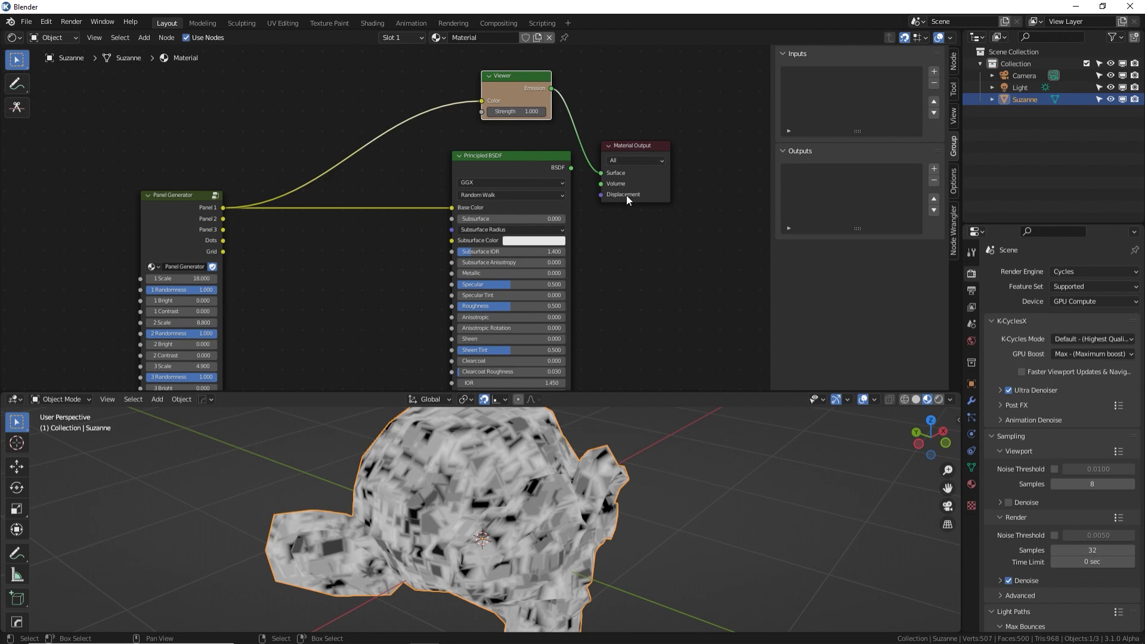
pyautogui.keyDown('ctrl'); pyautogui.keyDown('shift'); pyautogui.click(551, 170); pyautogui.keyUp('shift'); pyautogui.keyUp('ctrl')
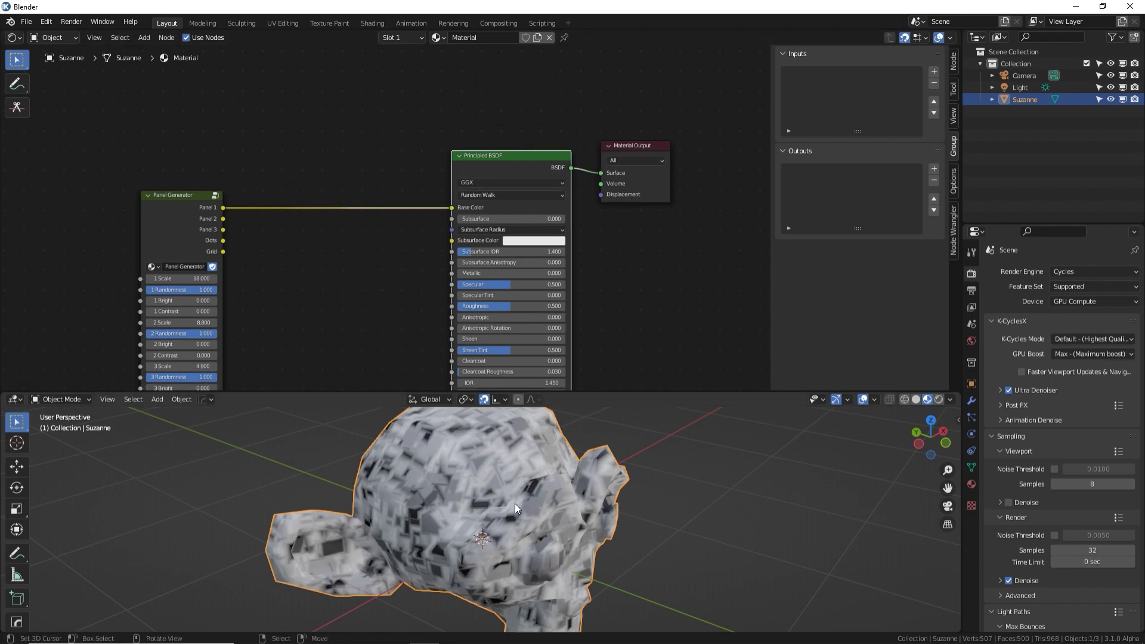
pyautogui.moveTo(515, 504)
pyautogui.mouseDown(button='middle')
pyautogui.moveTo(403, 506)
pyautogui.moveTo(529, 508)
pyautogui.mouseUp(button='middle')
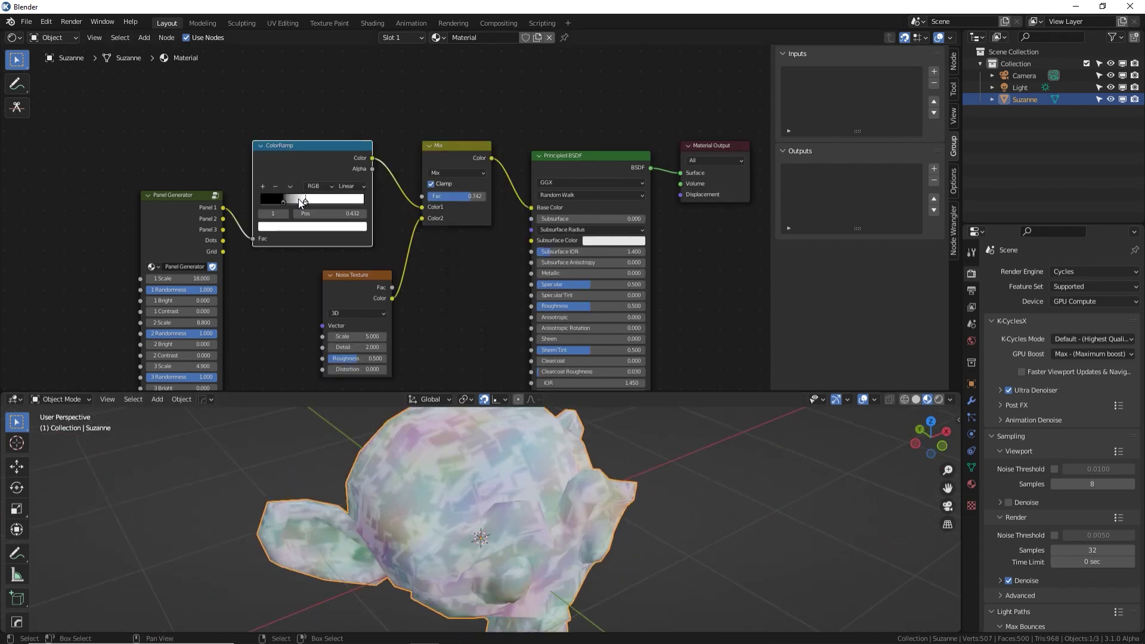
# Preview Panel 1, the ColorRamp and the Noise Texture colours on Suzanne in turn
pyautogui.click(179, 195)
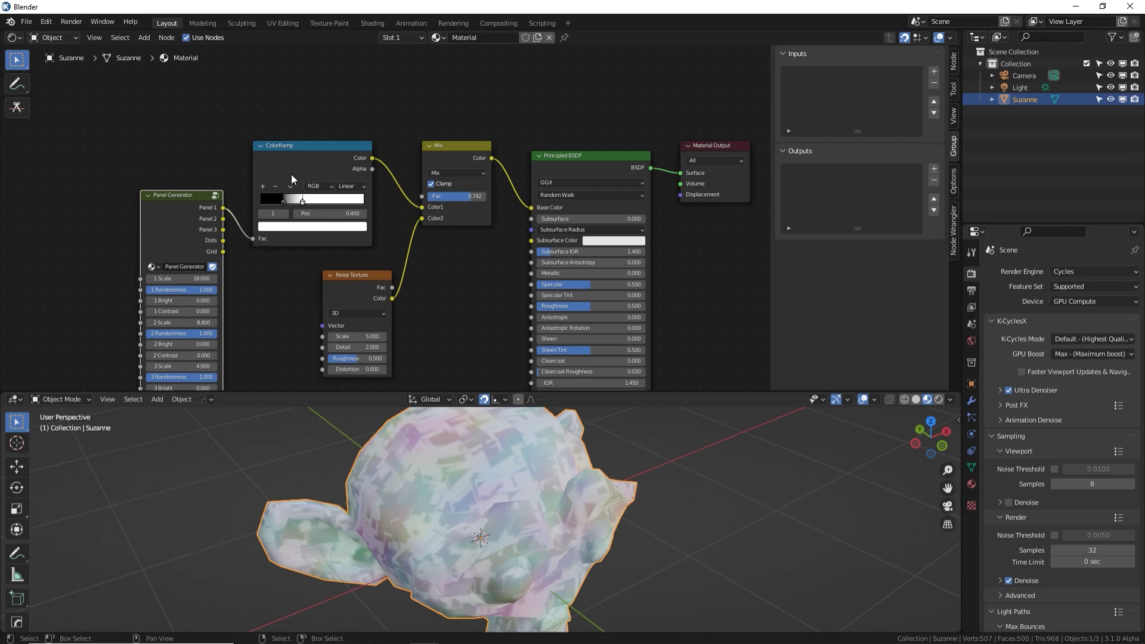
pyautogui.keyDown('ctrl'); pyautogui.keyDown('shift'); pyautogui.click(194, 212); pyautogui.keyUp('shift'); pyautogui.keyUp('ctrl')
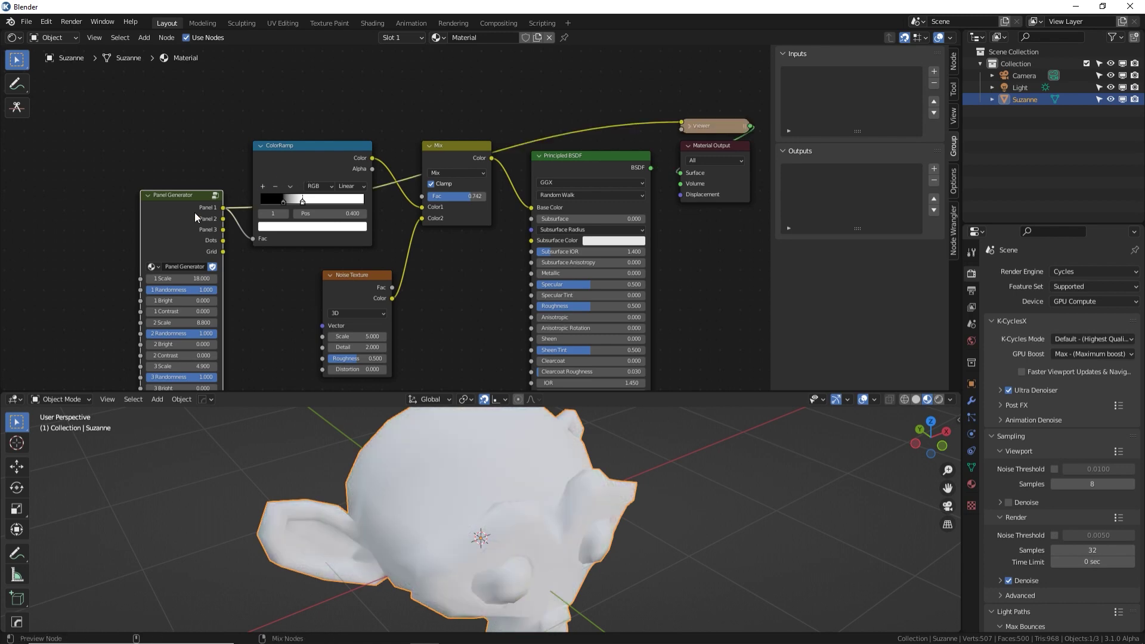
pyautogui.keyDown('ctrl'); pyautogui.keyDown('shift'); pyautogui.click(315, 164); pyautogui.keyUp('shift'); pyautogui.keyUp('ctrl')
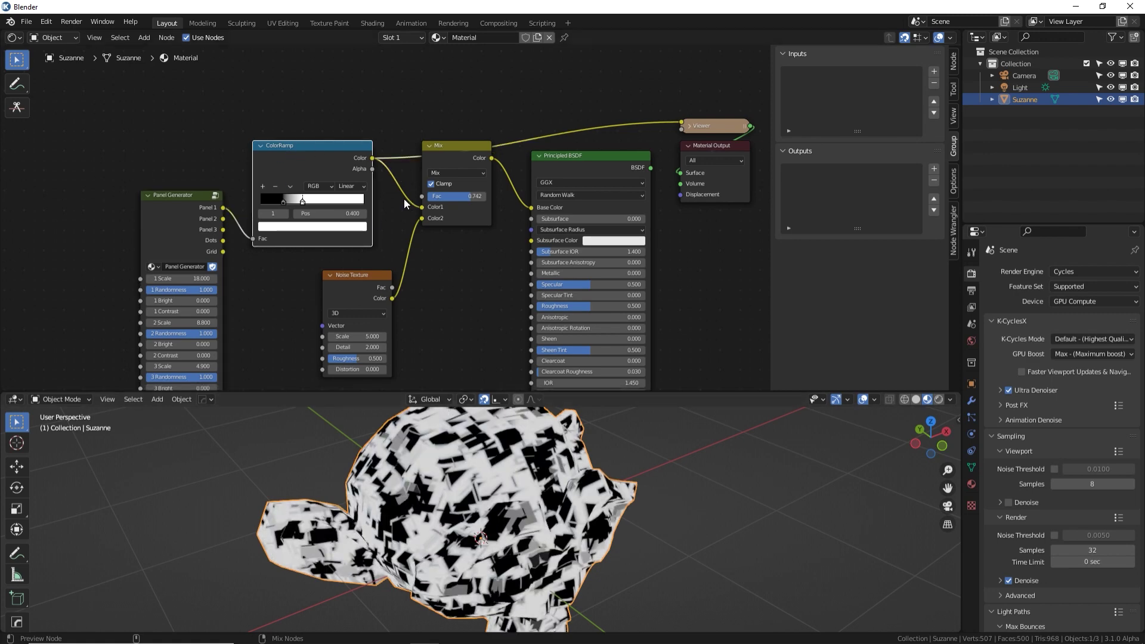
pyautogui.keyDown('ctrl'); pyautogui.keyDown('shift'); pyautogui.click(353, 297); pyautogui.keyUp('shift'); pyautogui.keyUp('ctrl')
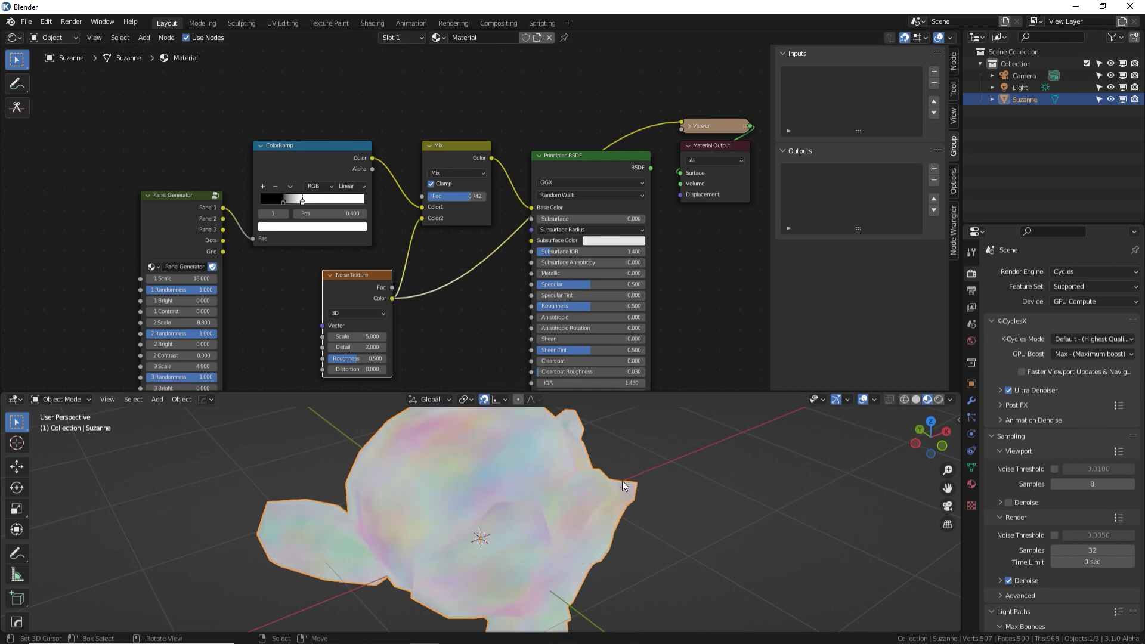
pyautogui.moveTo(621, 481)
pyautogui.mouseDown(button='middle')
pyautogui.moveTo(503, 429)
pyautogui.moveTo(616, 468)
pyautogui.mouseUp(button='middle')
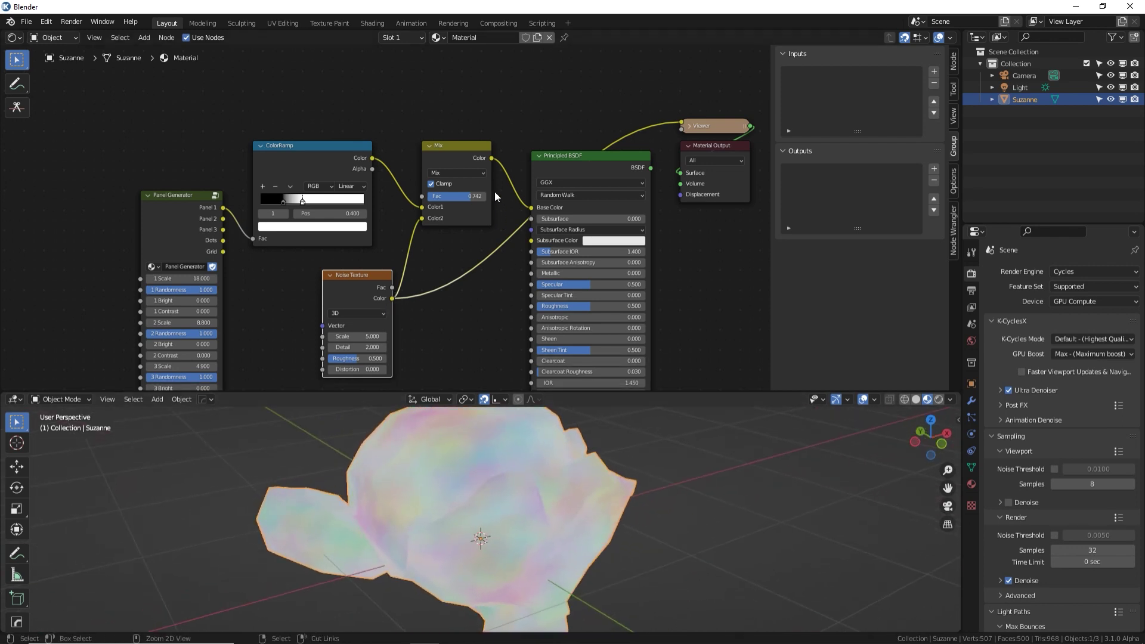
# Preview the Mix node and set its factor to 0.775, then select the ColorRamp
pyautogui.keyDown('ctrl'); pyautogui.keyDown('shift'); pyautogui.click(460, 151); pyautogui.keyUp('shift'); pyautogui.keyUp('ctrl')
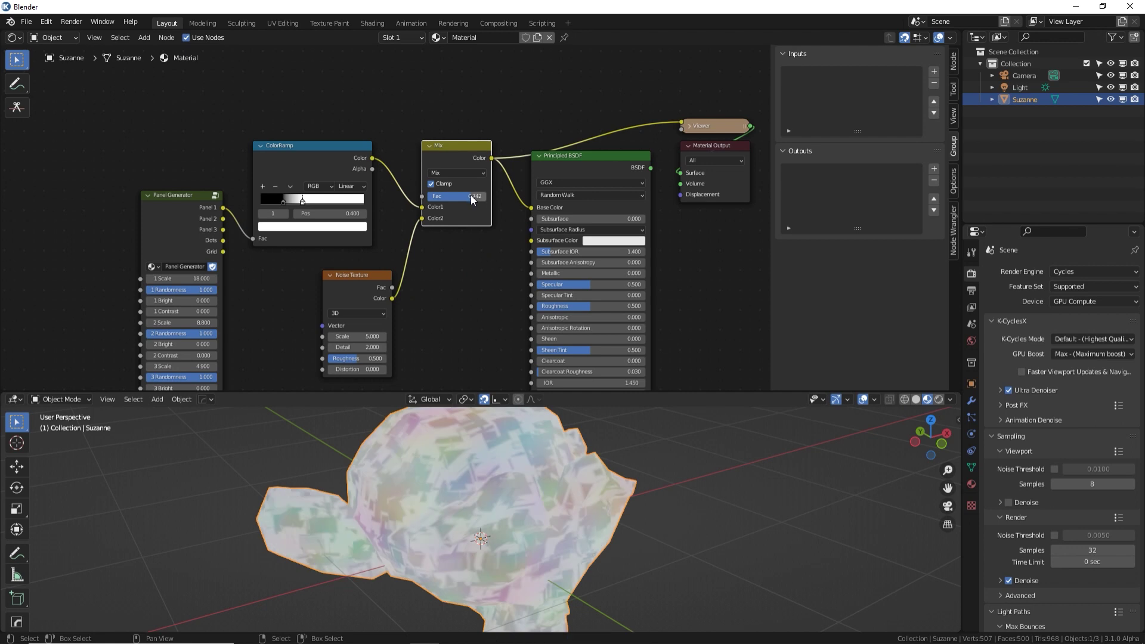
pyautogui.moveTo(471, 195)
pyautogui.mouseDown()
pyautogui.moveTo(451, 196)
pyautogui.moveTo(473, 196)
pyautogui.mouseUp()
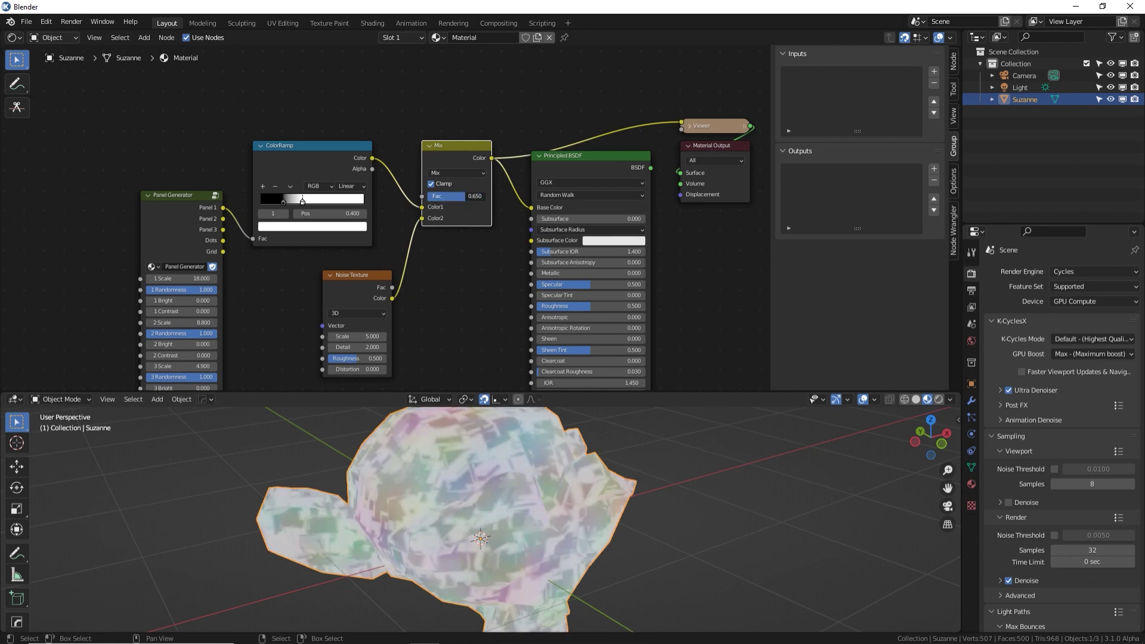
pyautogui.keyDown('ctrl'); pyautogui.keyDown('shift'); pyautogui.click(603, 159); pyautogui.keyUp('shift'); pyautogui.keyUp('ctrl')
pyautogui.moveTo(442, 527)
pyautogui.mouseDown(button='middle')
pyautogui.moveTo(534, 502)
pyautogui.moveTo(456, 533)
pyautogui.mouseUp(button='middle')
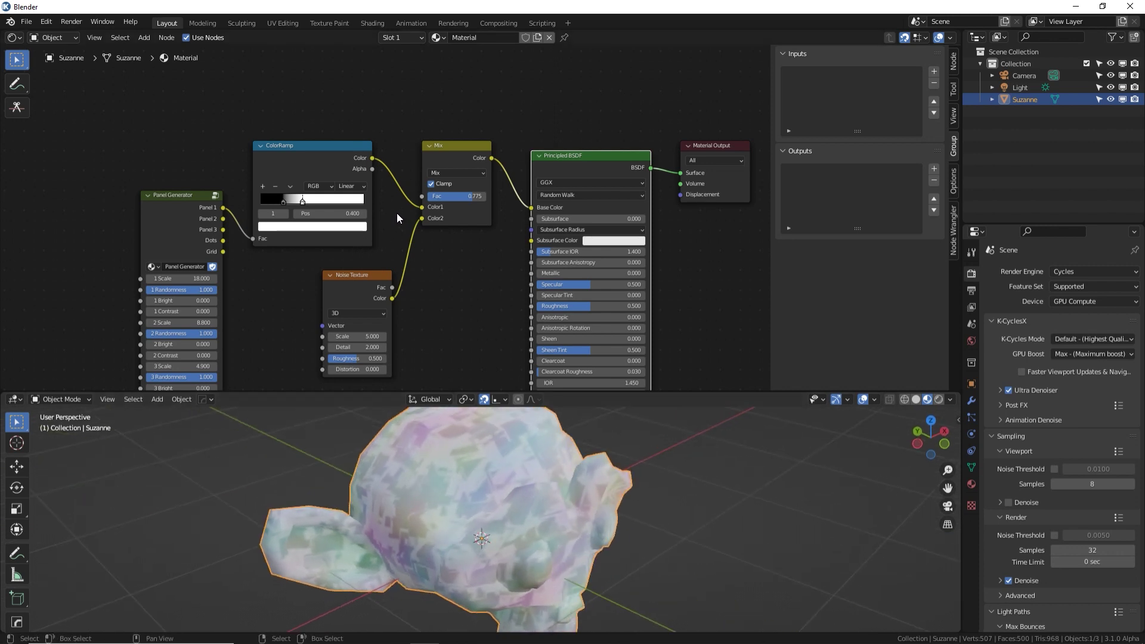
pyautogui.scroll(-1, 396, 213)
pyautogui.click(317, 169)
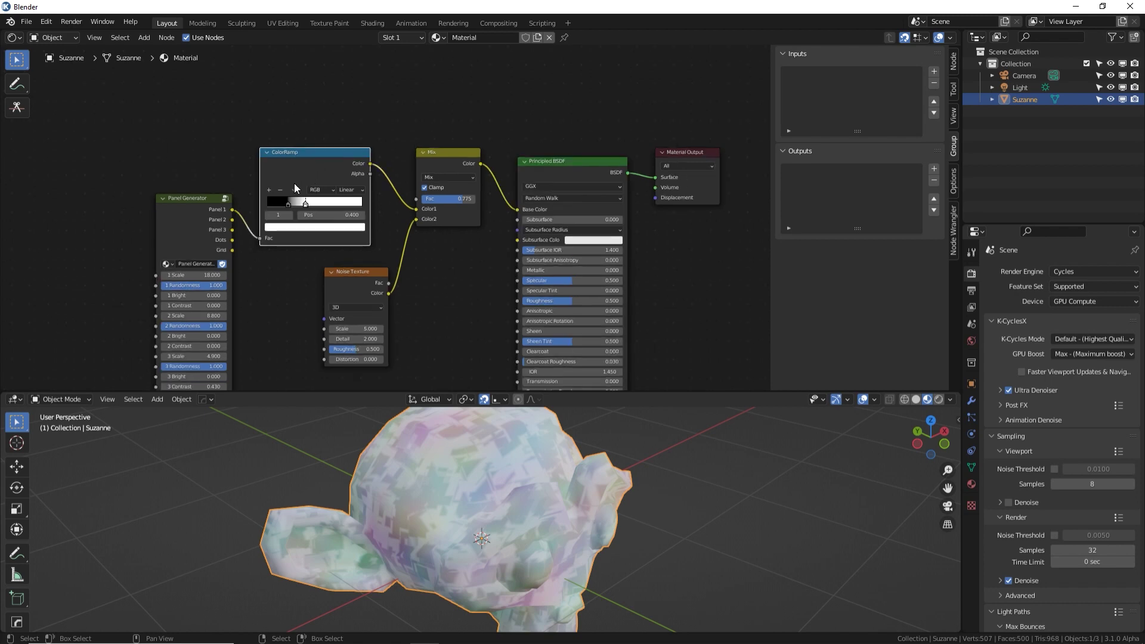
# Rename the ColorRamp node 'ColorRamp - Panel 1' and use the same text as its label
pyautogui.click(198, 201)
pyautogui.click(329, 184)
pyautogui.scroll(2, 400, 179)
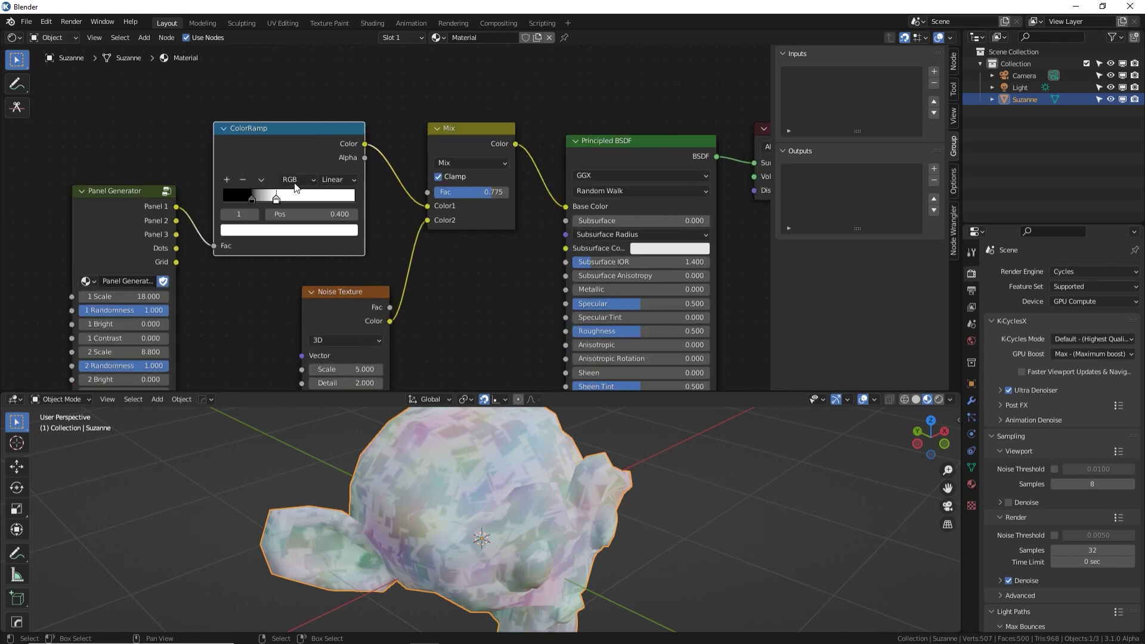
pyautogui.click(953, 61)
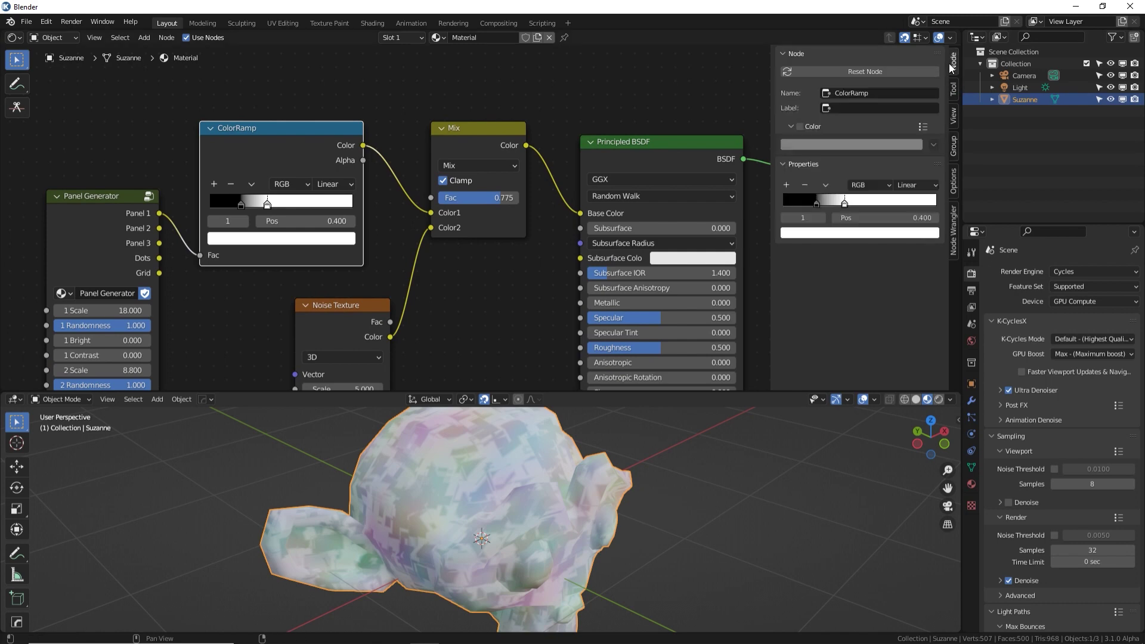
pyautogui.click(890, 92)
pyautogui.write('- Panel 1')
pyautogui.hotkey('ctrl', 'a')
pyautogui.hotkey('ctrl', 'c')
pyautogui.click(907, 107)
pyautogui.hotkey('ctrl', 'v')
pyautogui.press('Return')
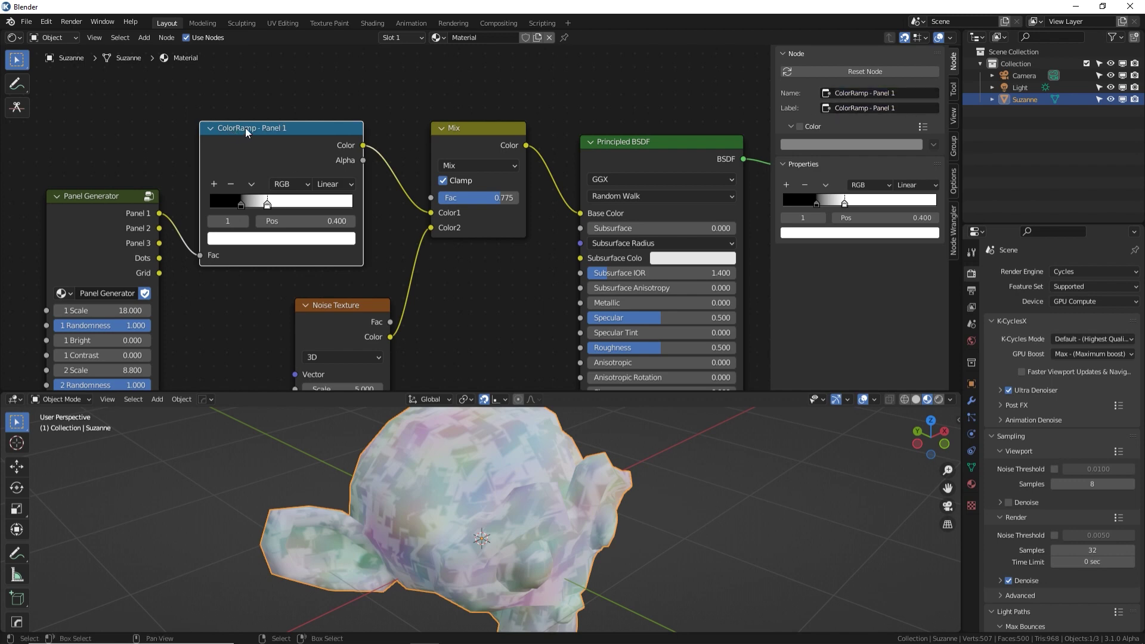
# Enable a custom colour on the ColorRamp node and make it blue
pyautogui.click(800, 126)
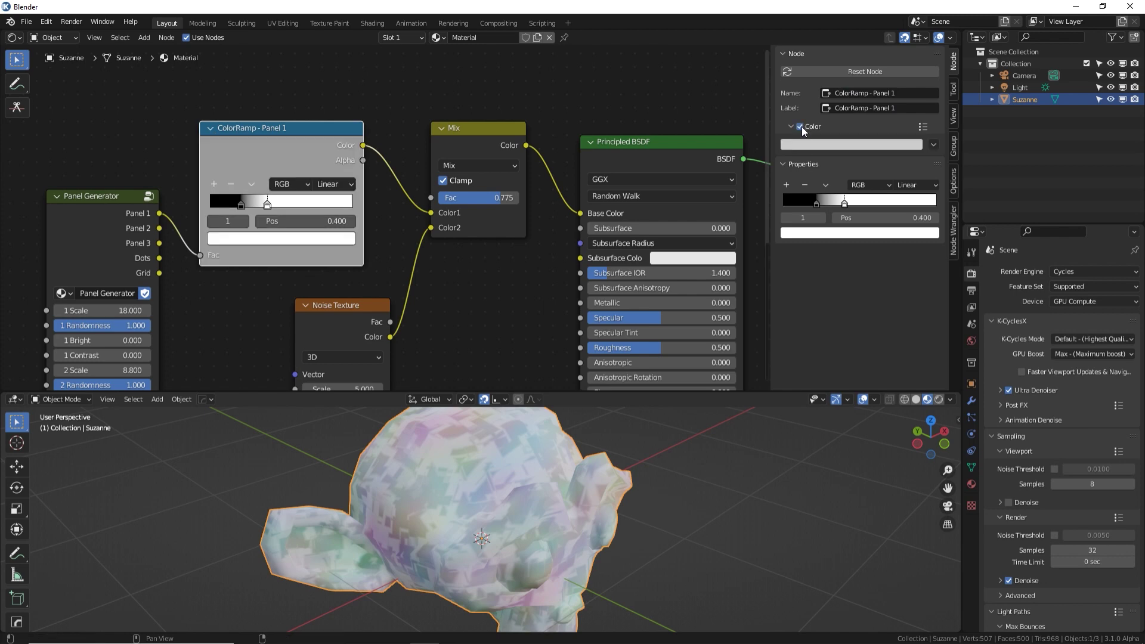
pyautogui.click(806, 146)
pyautogui.moveTo(854, 192); pyautogui.dragTo(843, 188)
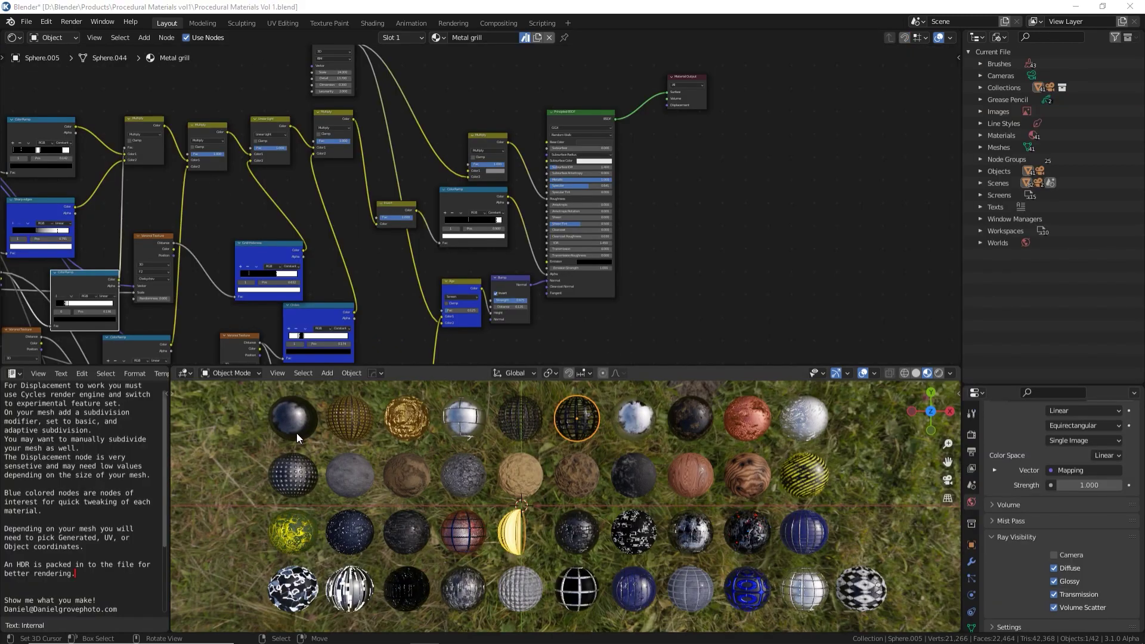
# Inspect the node trees of the Golden frame, Golden space foil and Metal bricks sample materials
pyautogui.click(290, 421)
pyautogui.click(346, 420)
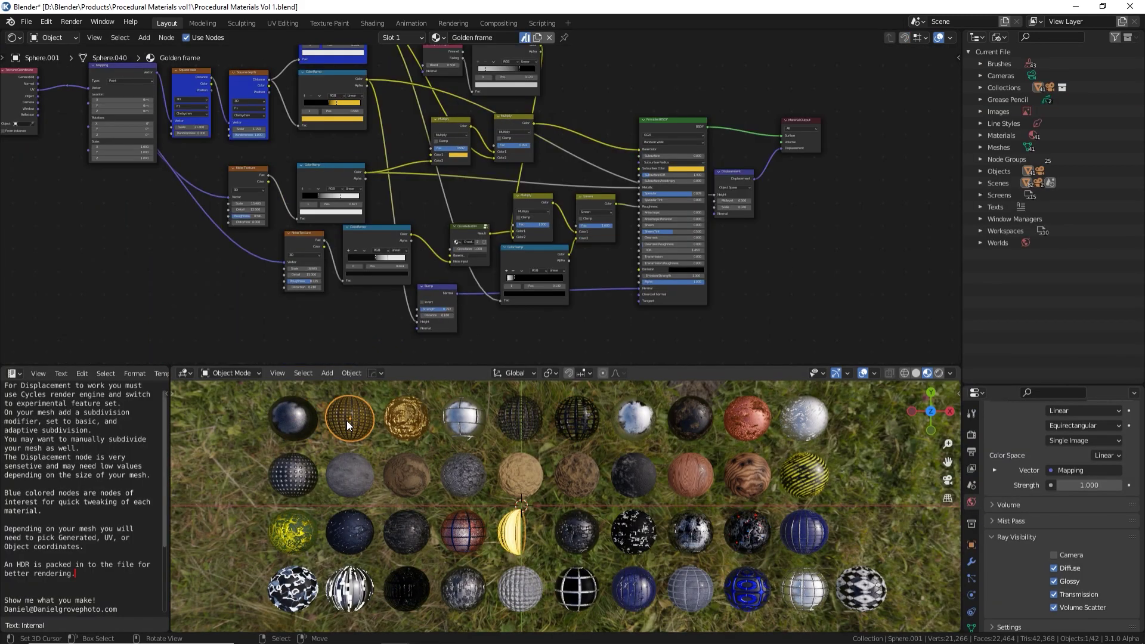
pyautogui.click(400, 422)
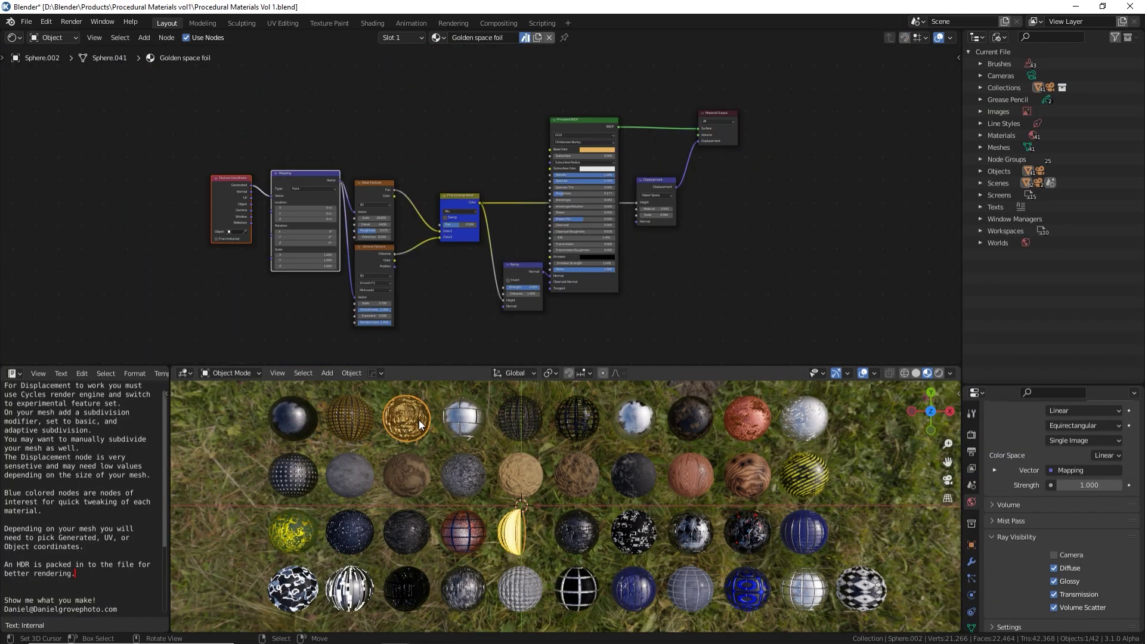
pyautogui.click(469, 418)
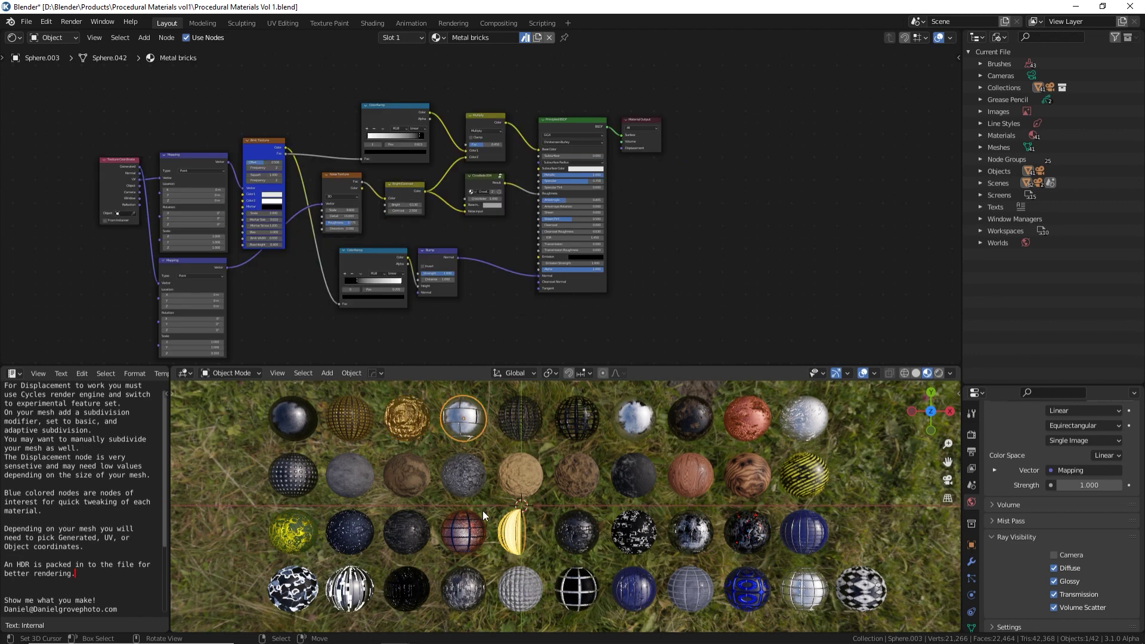
# Inspect the Scifi cutout panels, Wood 1 and Sand materials, then return to Suzanne's Panel Generator material
pyautogui.click(692, 532)
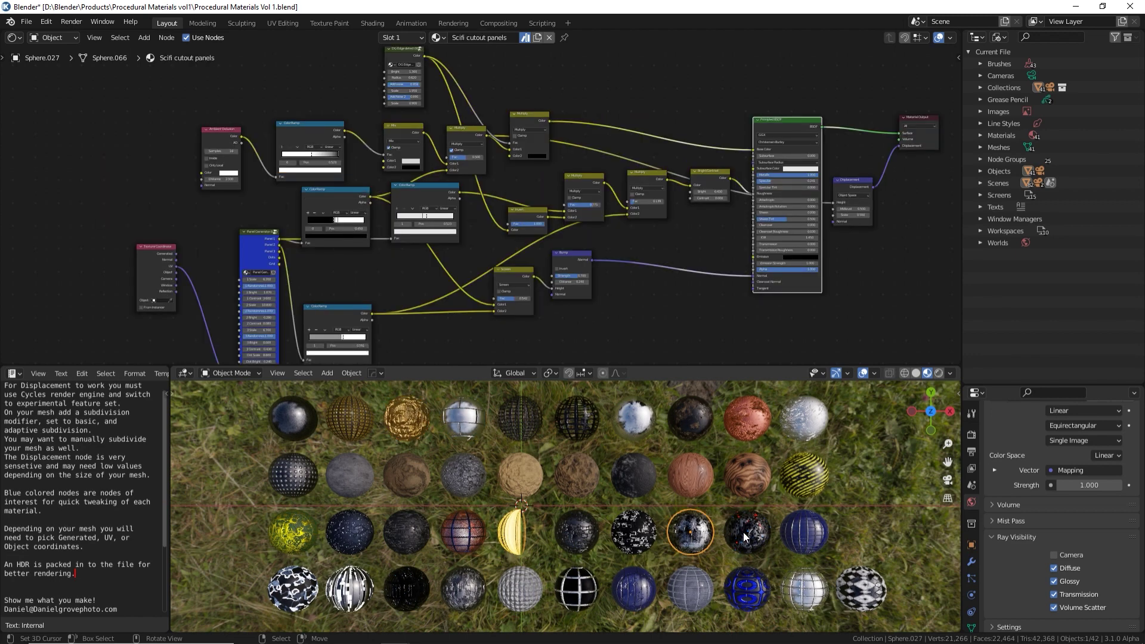
pyautogui.click(747, 480)
pyautogui.click(688, 476)
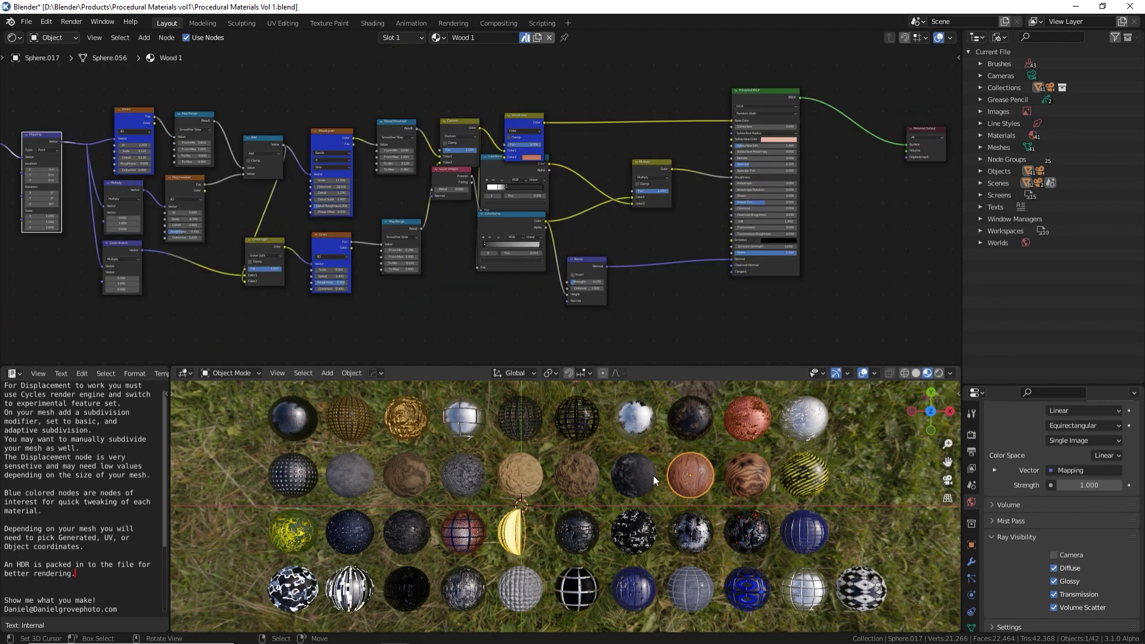
pyautogui.click(625, 475)
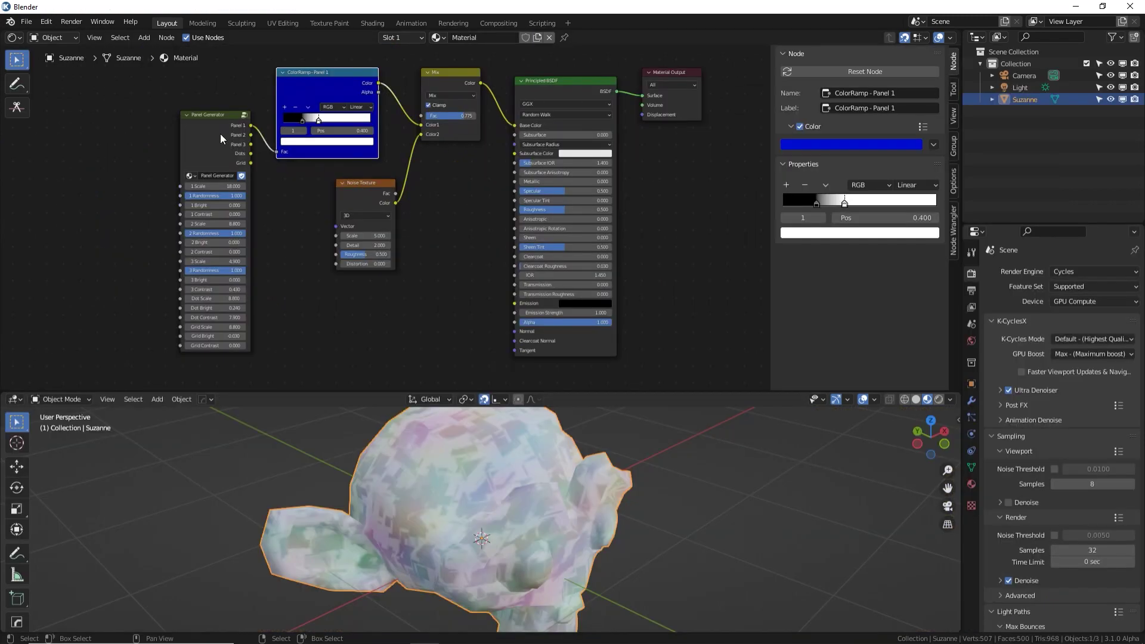
pyautogui.click(220, 134)
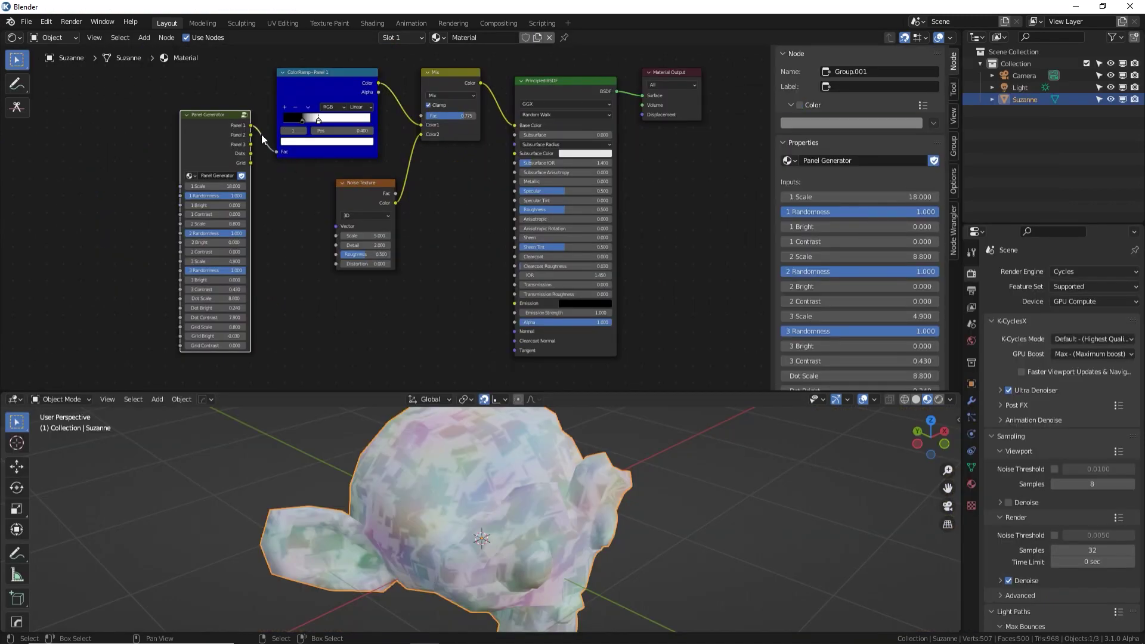
pyautogui.keyDown('shift'); pyautogui.click(279, 96); pyautogui.keyUp('shift')
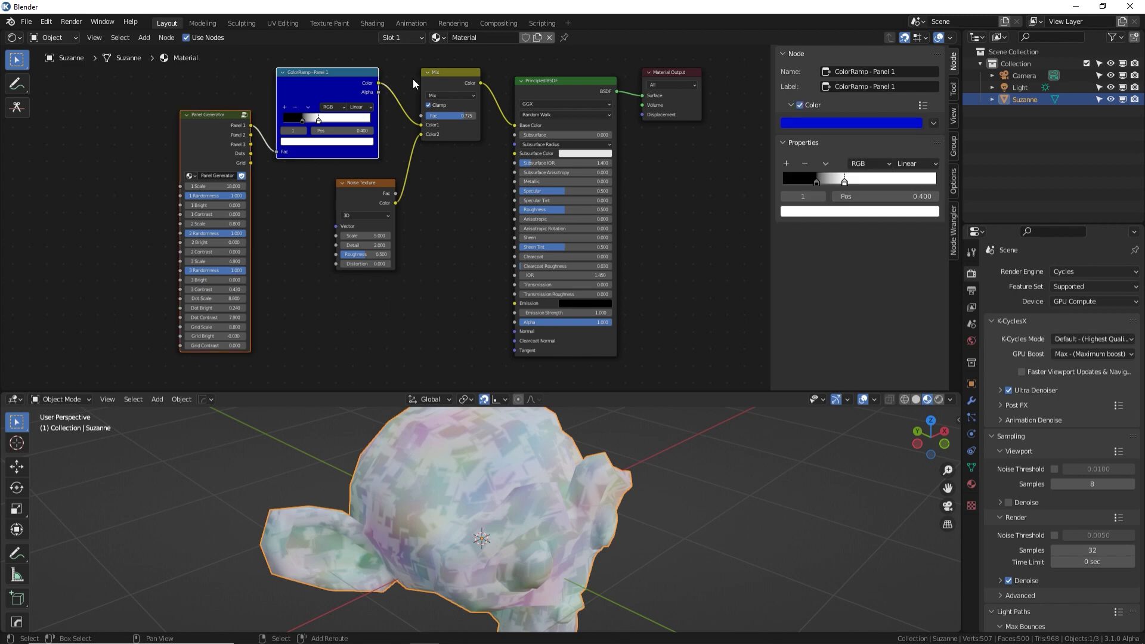
pyautogui.keyDown('shift'); pyautogui.click(460, 81); pyautogui.keyUp('shift')
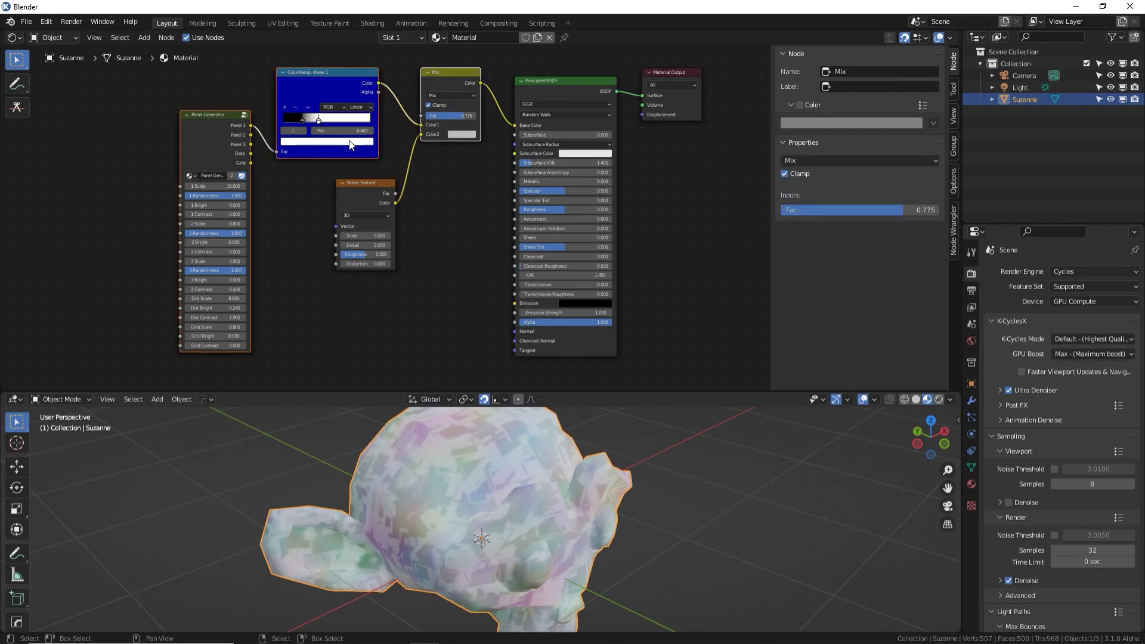
pyautogui.hotkey('shift', 'd')
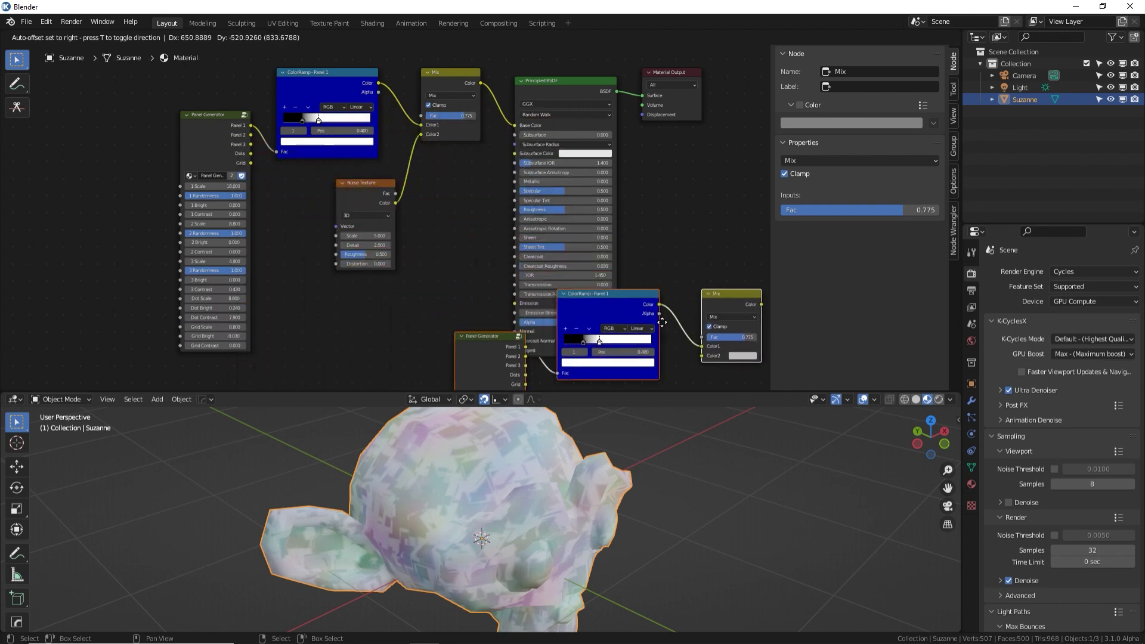
pyautogui.rightClick(163, 134)
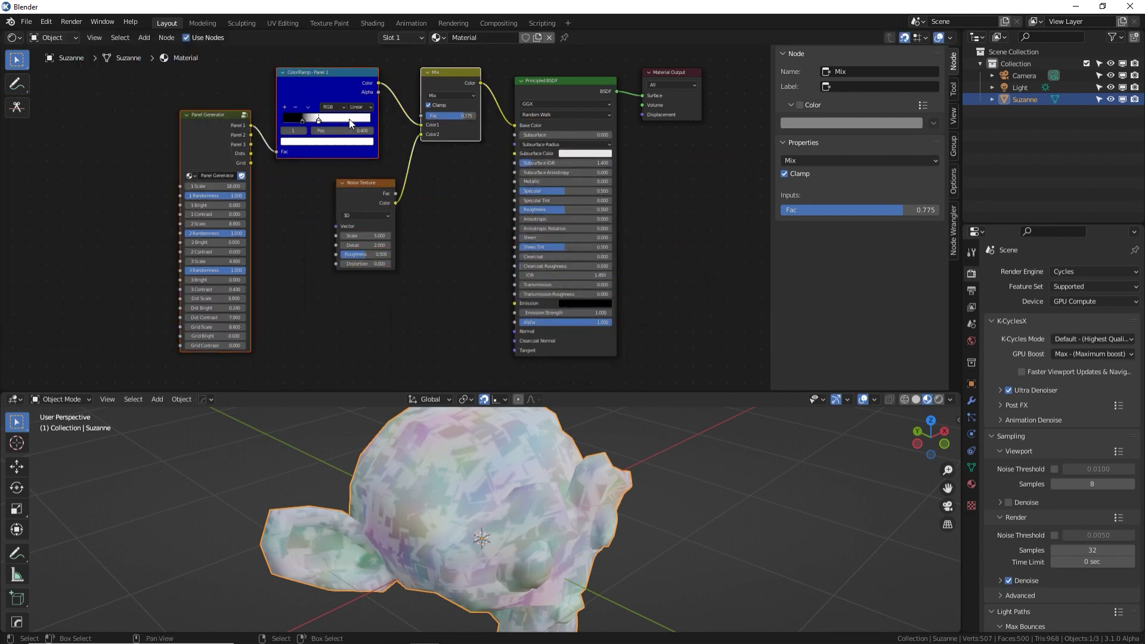
pyautogui.click(184, 124)
pyautogui.hotkey('shift', 'd')
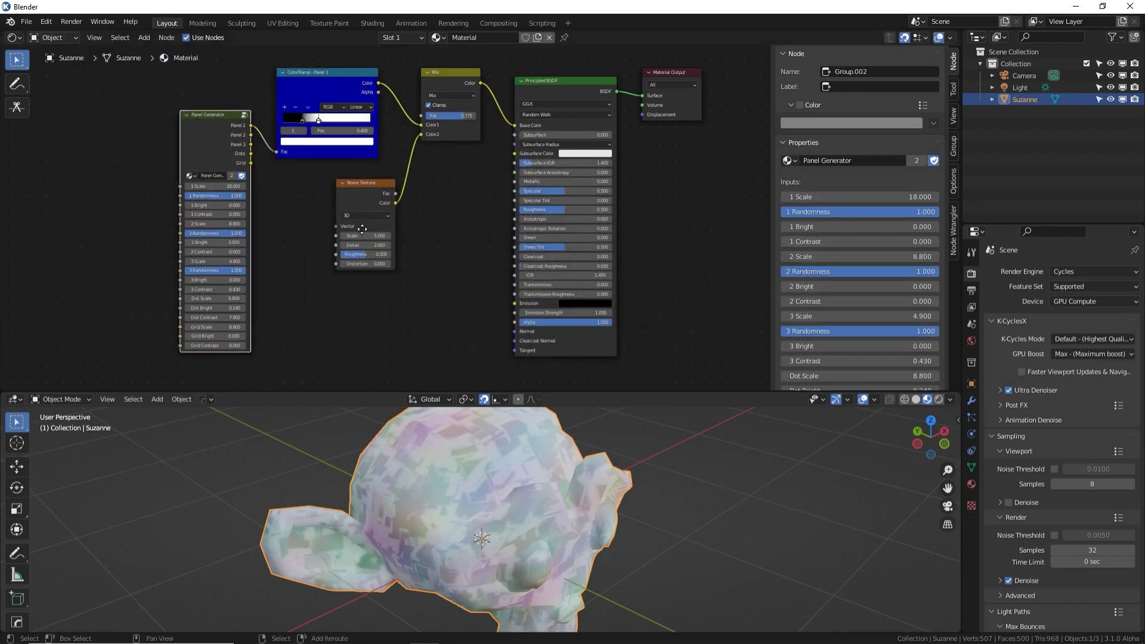
pyautogui.click(324, 170)
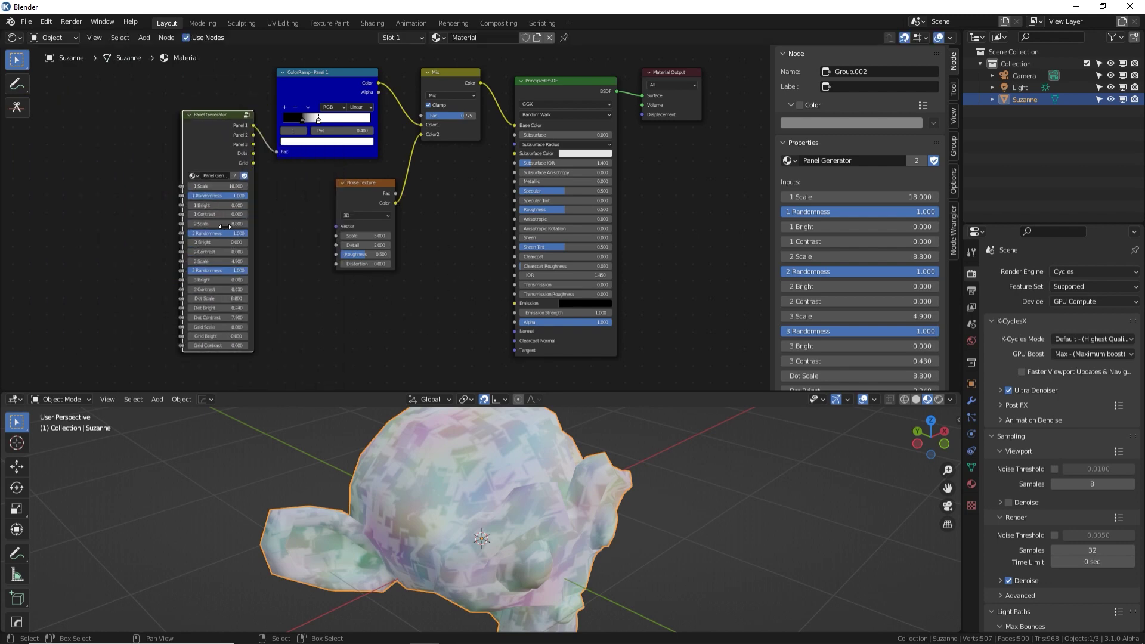
pyautogui.press('g')
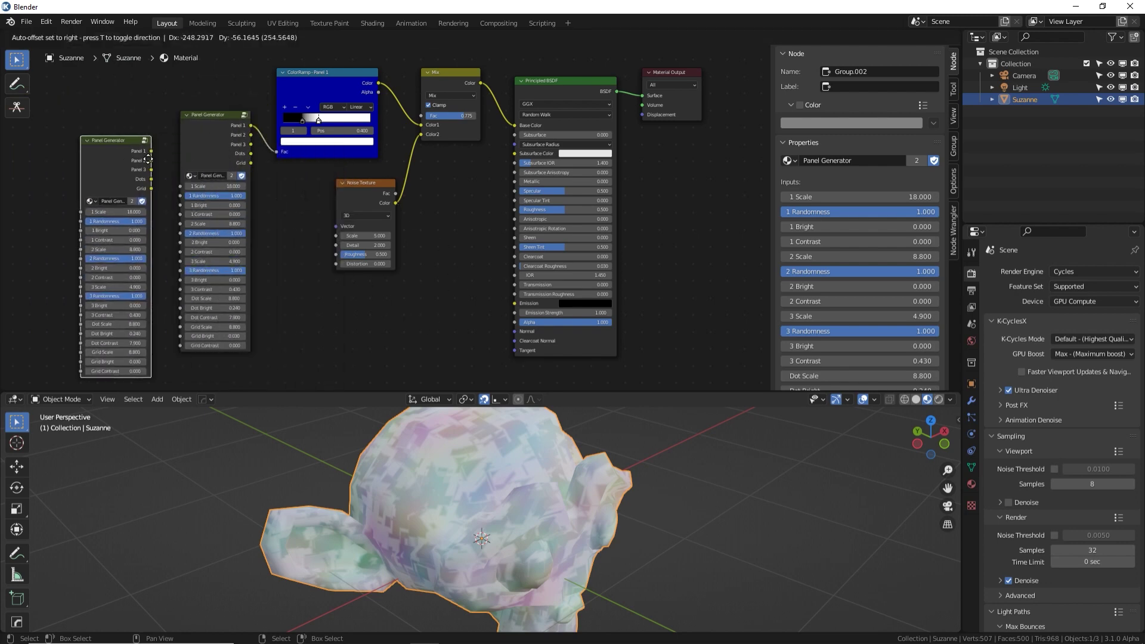
pyautogui.press('Escape')
pyautogui.press('x')
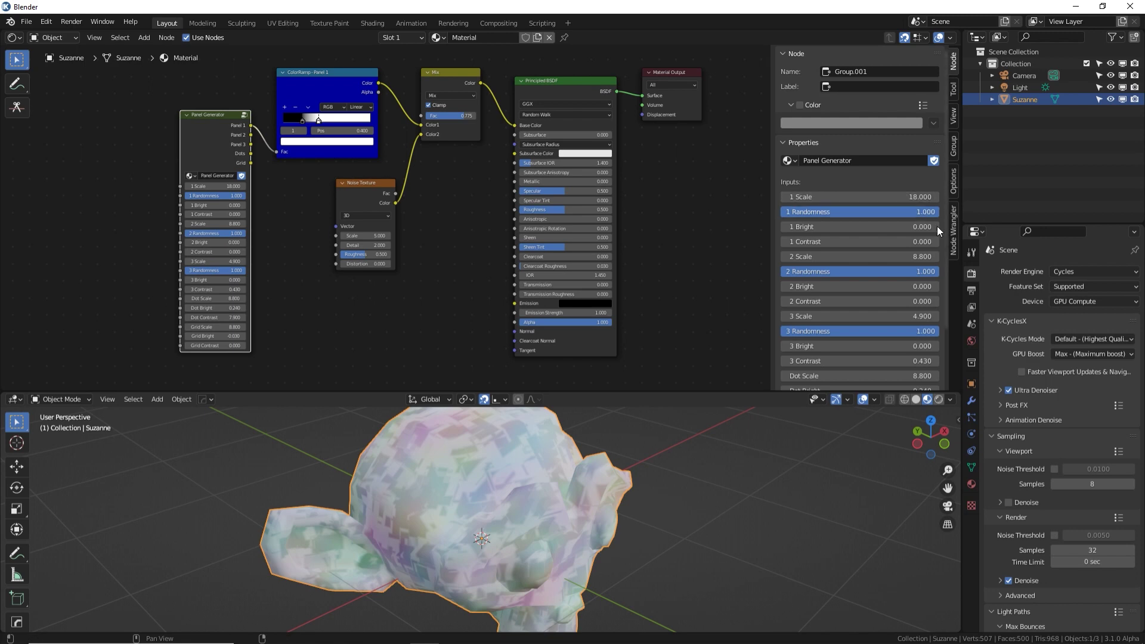
pyautogui.click(953, 229)
# Link Panel Generator outputs, such as Dots to Scale, into the Noise Texture's inputs
pyautogui.moveTo(682, 172); pyautogui.dragTo(641, 173, button='middle')
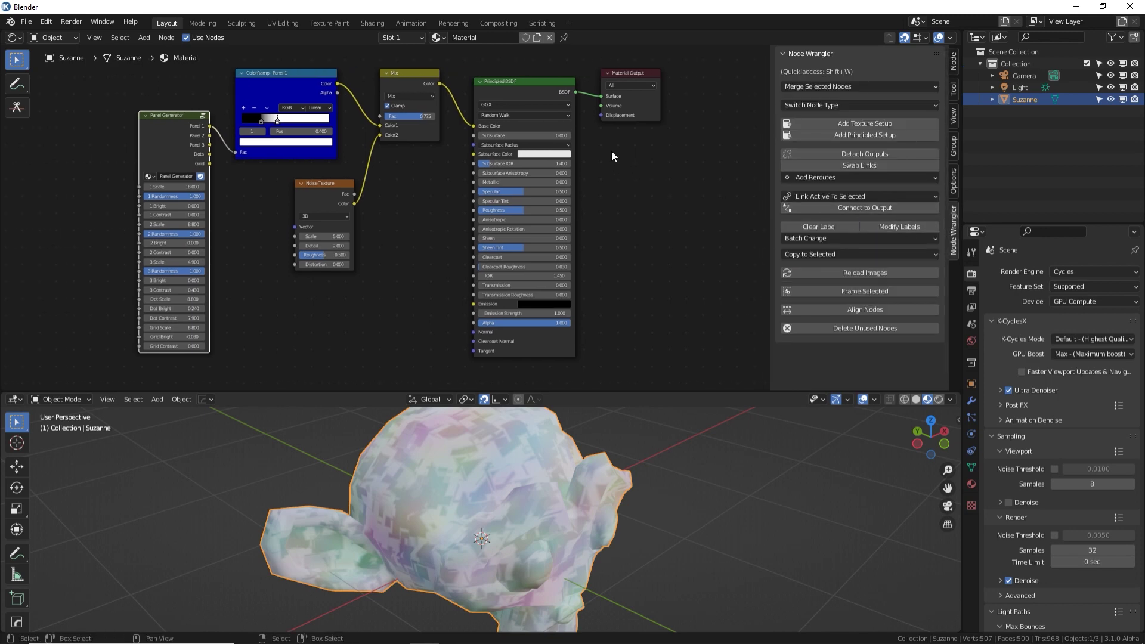
pyautogui.keyDown('alt'); pyautogui.moveTo(612, 157); pyautogui.dragTo(587, 164); pyautogui.keyUp('alt')
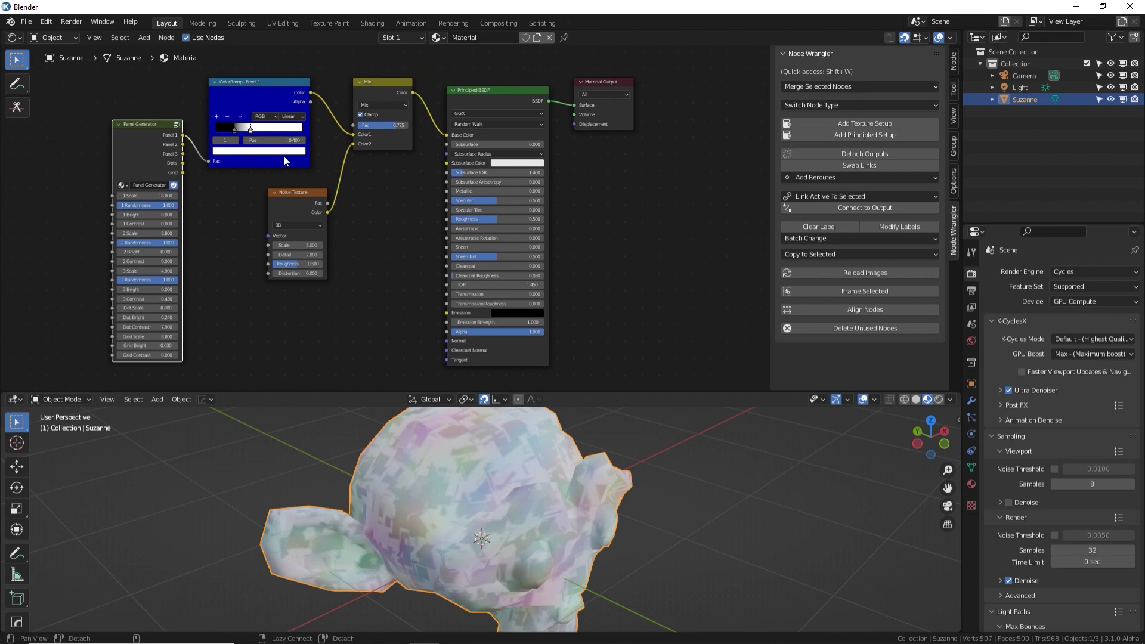
pyautogui.keyDown('alt'); pyautogui.moveTo(306, 184); pyautogui.dragTo(358, 179); pyautogui.keyUp('alt')
pyautogui.click(367, 196)
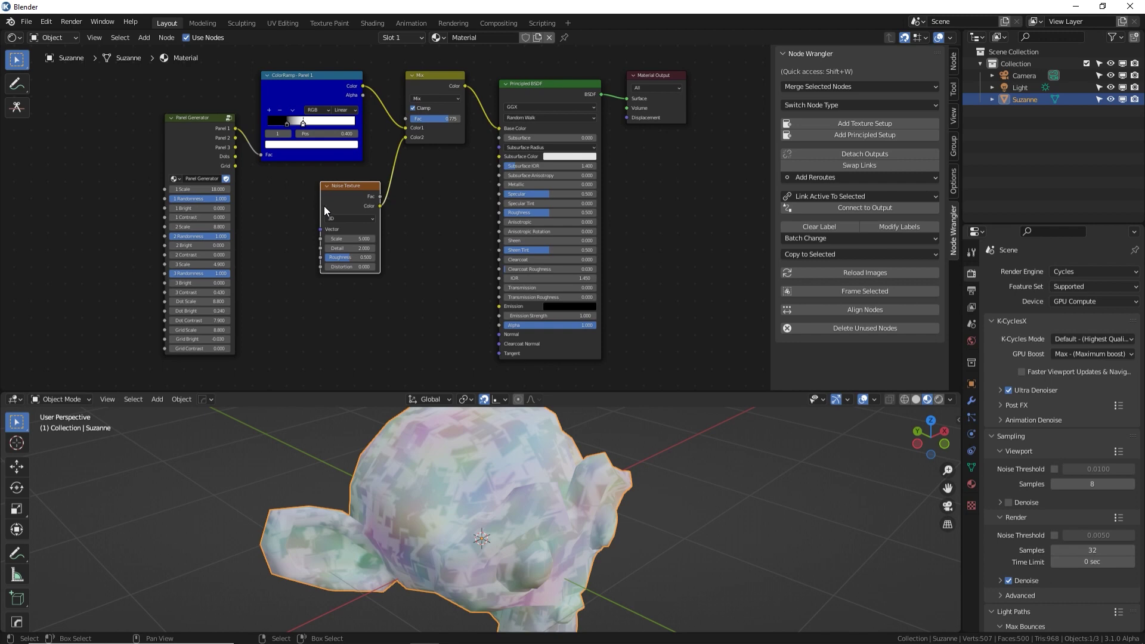
pyautogui.scroll(1, 323, 204)
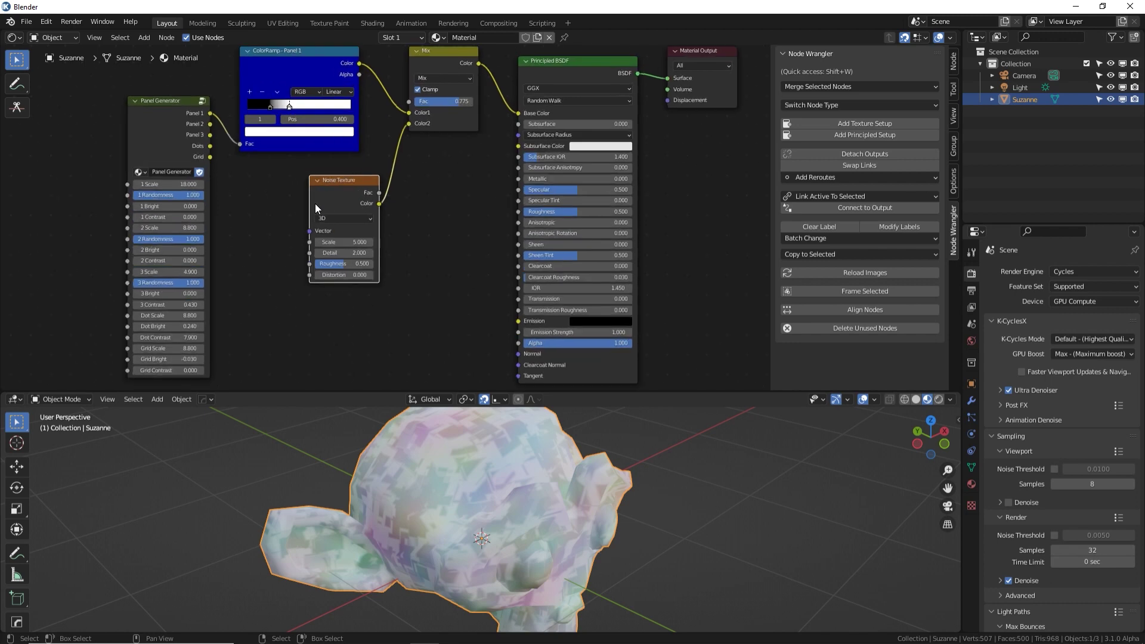
pyautogui.moveTo(210, 146); pyautogui.dragTo(317, 239)
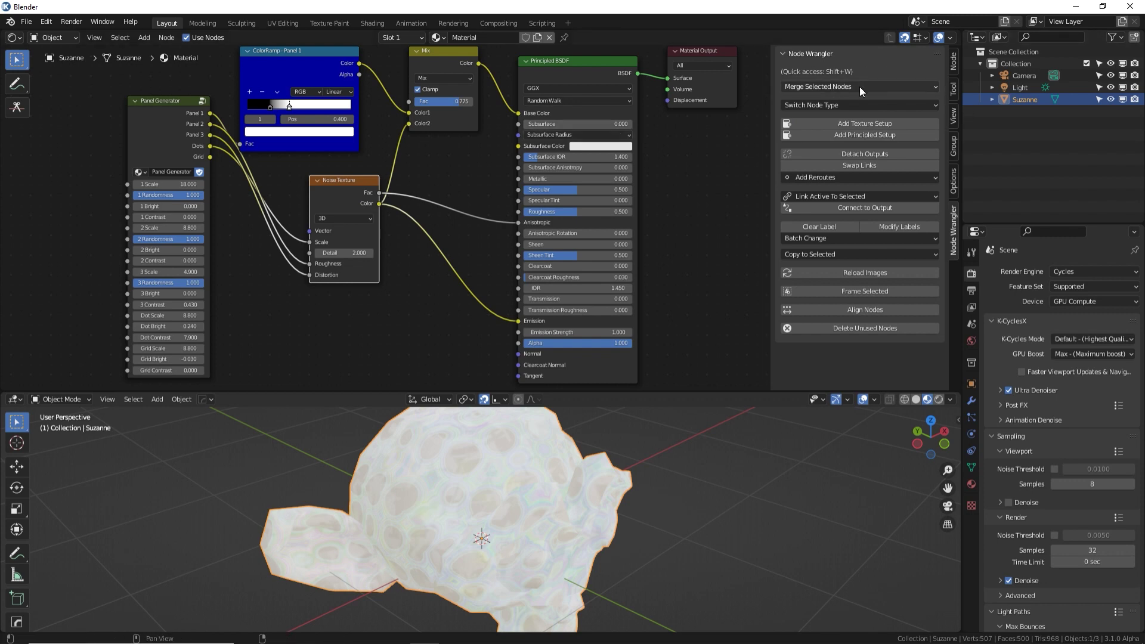
pyautogui.click(832, 106)
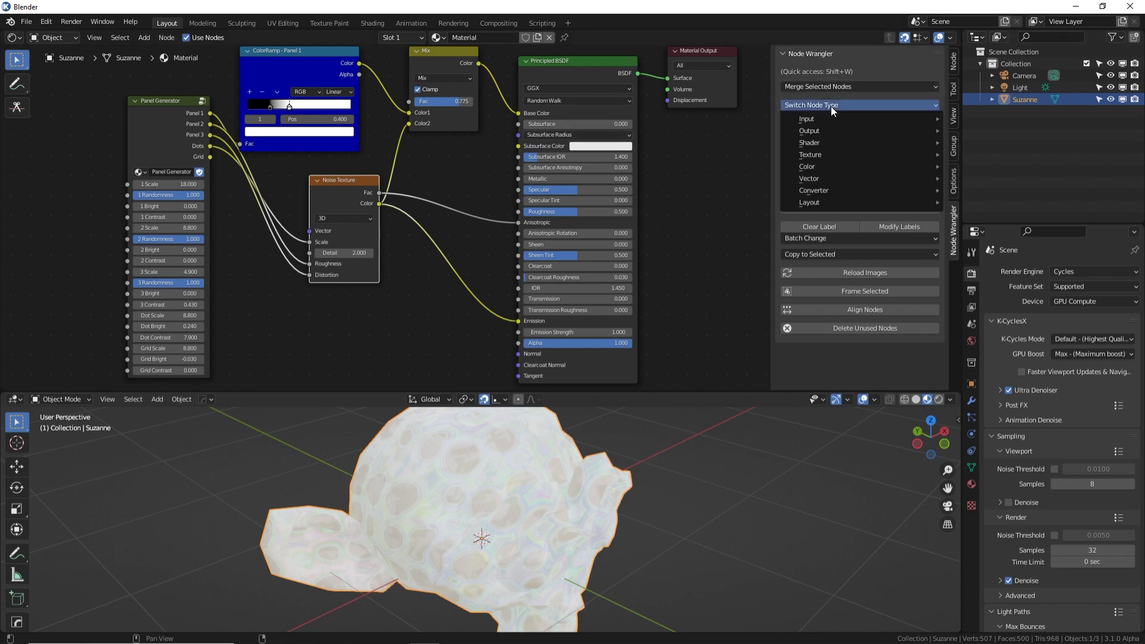
# Switch the Noise Texture node to a Voronoi Texture via Node Wrangler, keeping its links
pyautogui.moveTo(840, 154)
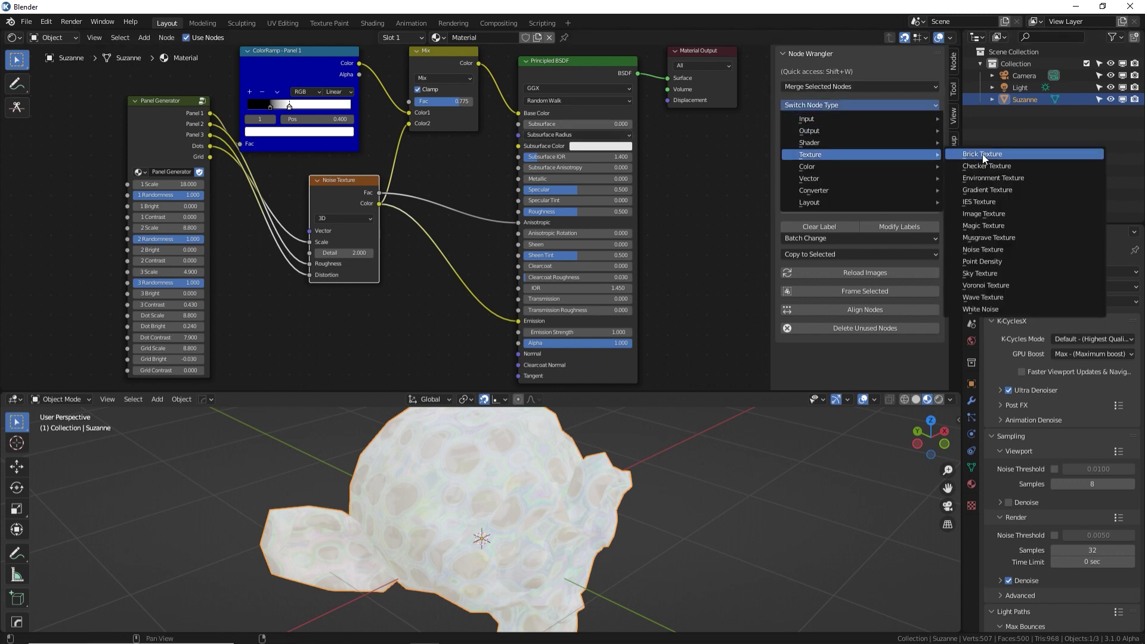
pyautogui.click(1000, 286)
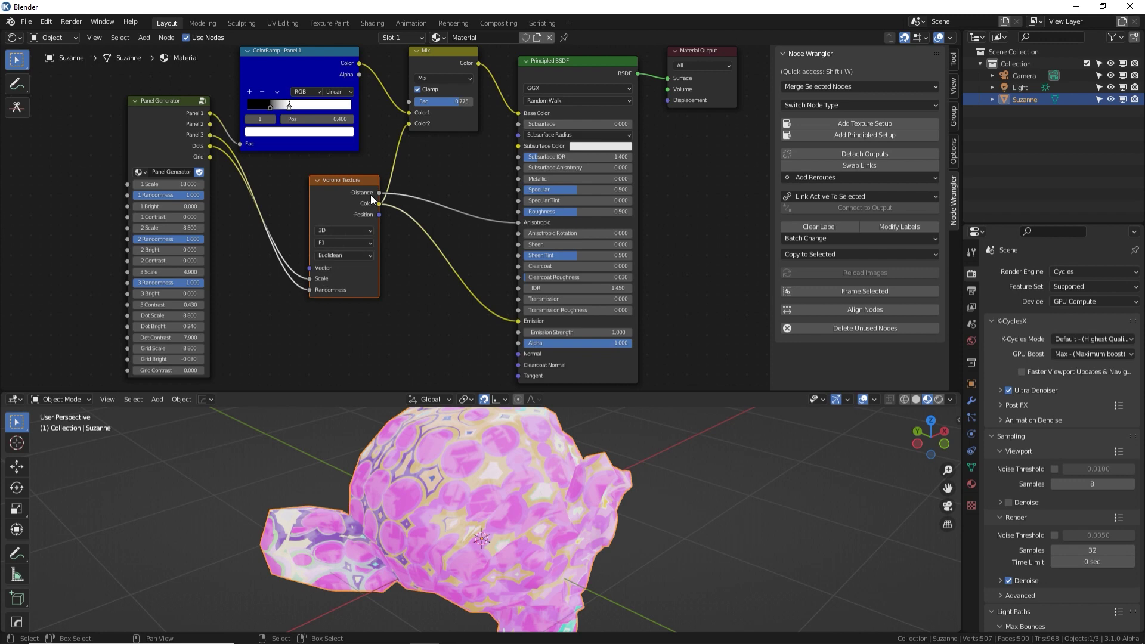
pyautogui.click(332, 202)
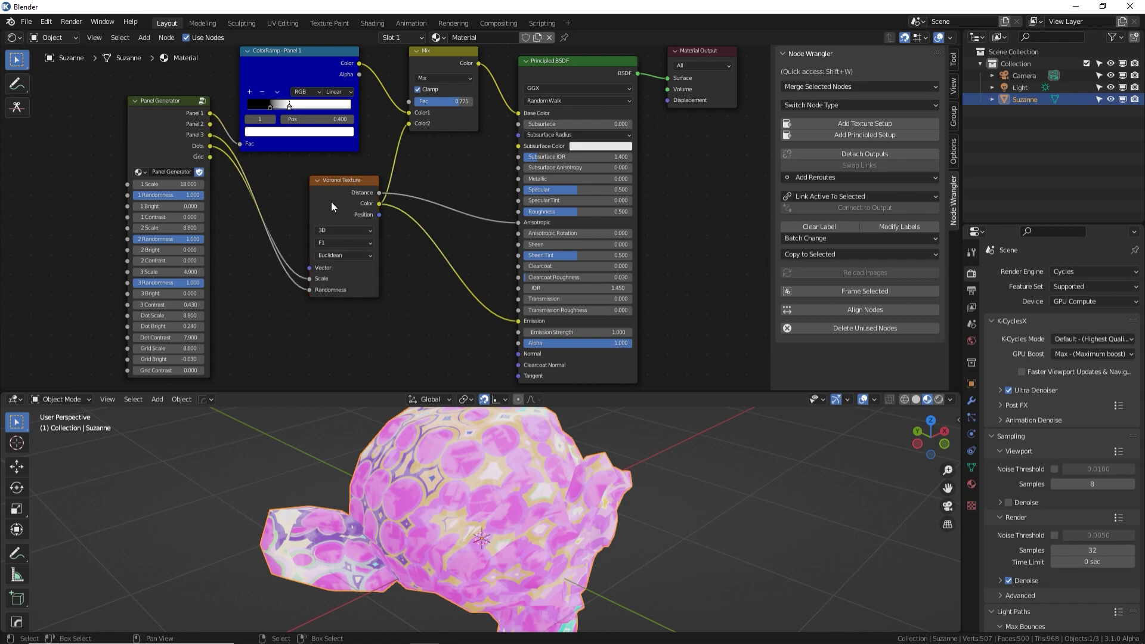
# Merge the selected links into a Multiply math node and expand it
pyautogui.click(856, 84)
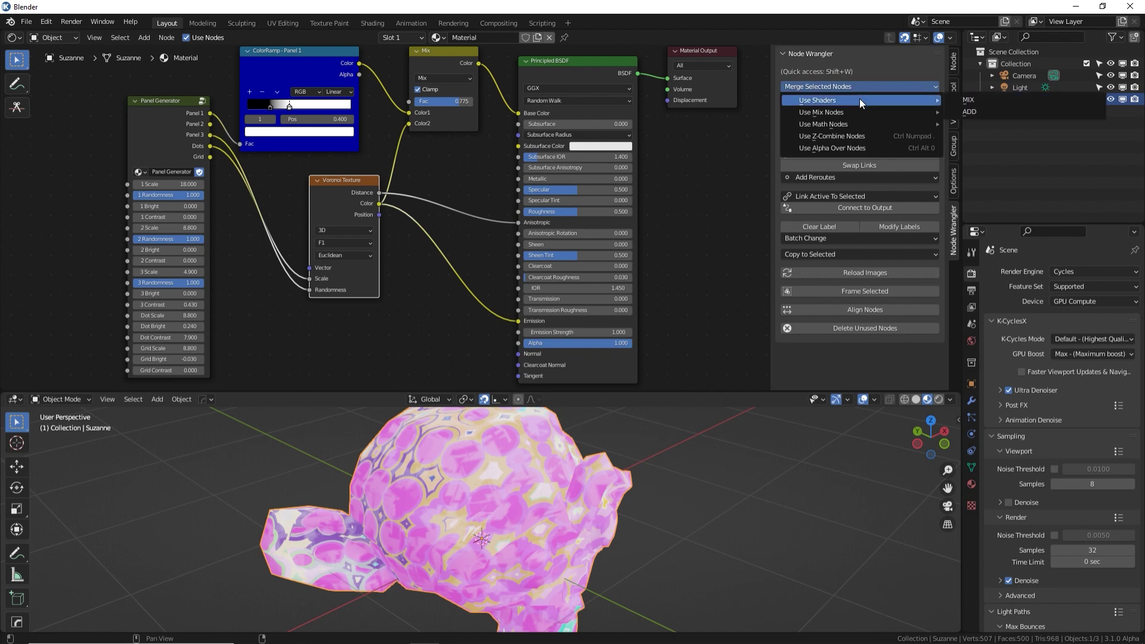
pyautogui.moveTo(865, 113)
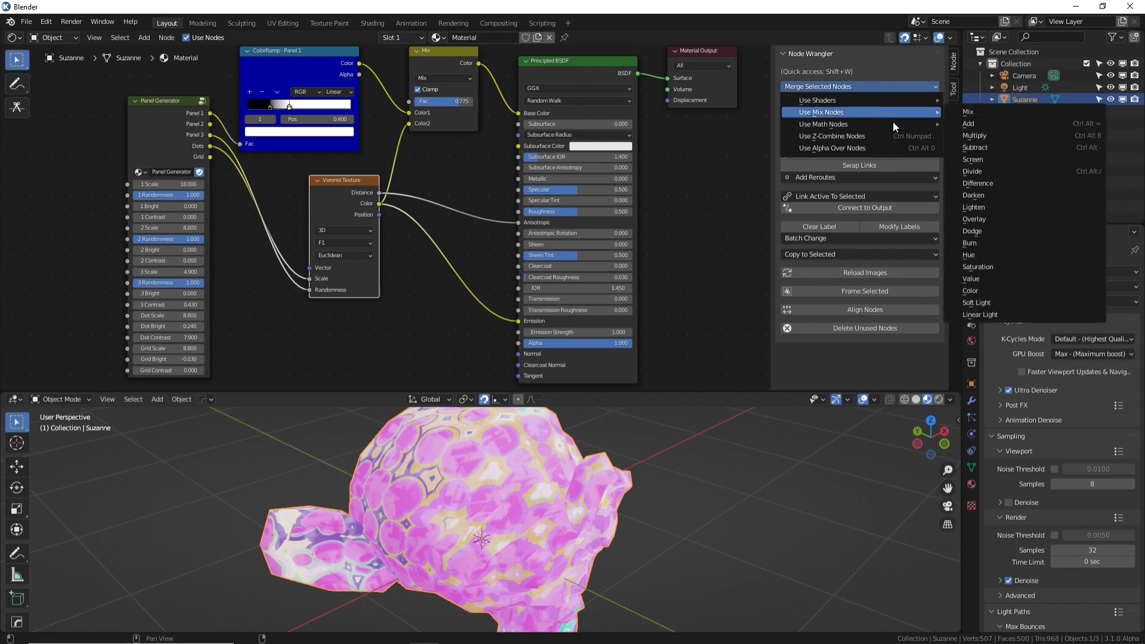
pyautogui.moveTo(894, 126)
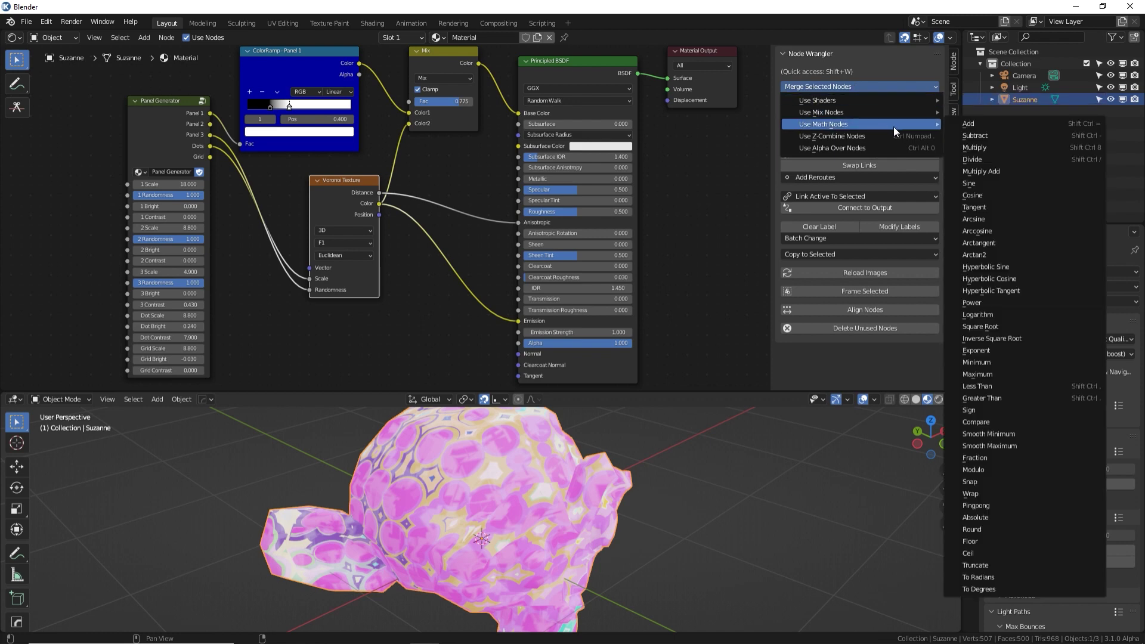
pyautogui.click(977, 149)
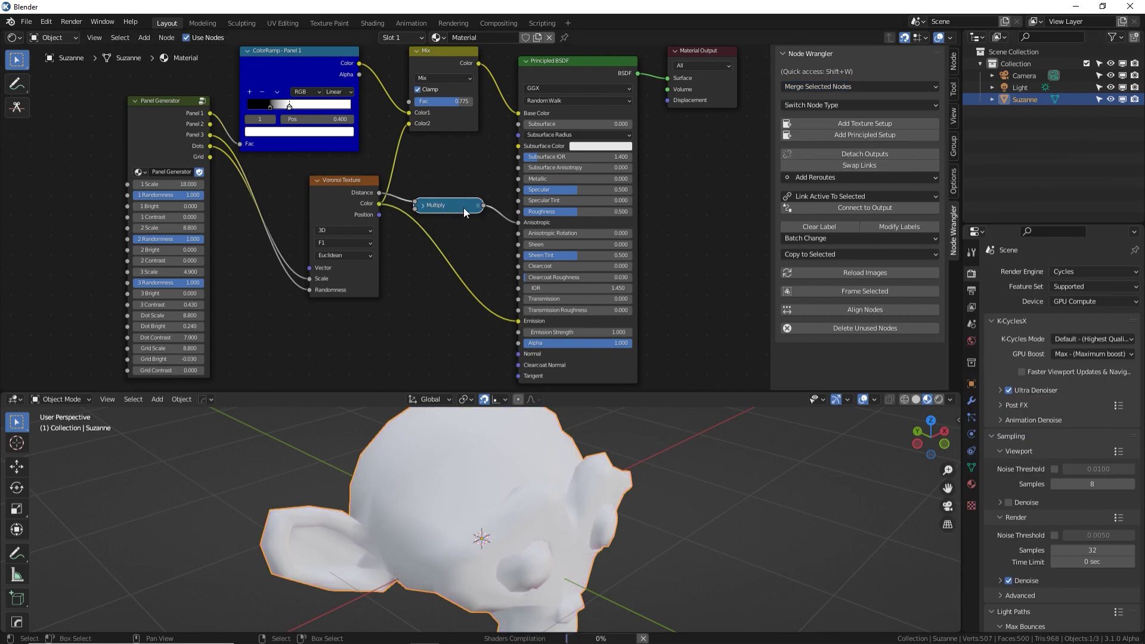
pyautogui.click(422, 206)
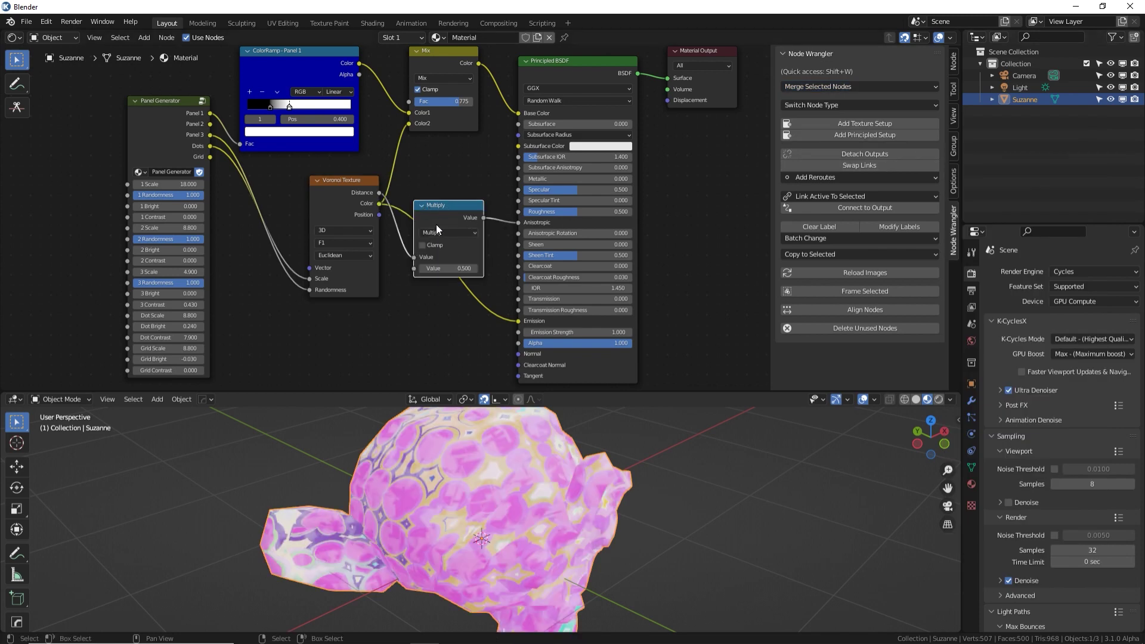
# Merge the Voronoi links into an Add Shader node placed above Multiply
pyautogui.click(356, 191)
pyautogui.click(854, 87)
pyautogui.moveTo(869, 100)
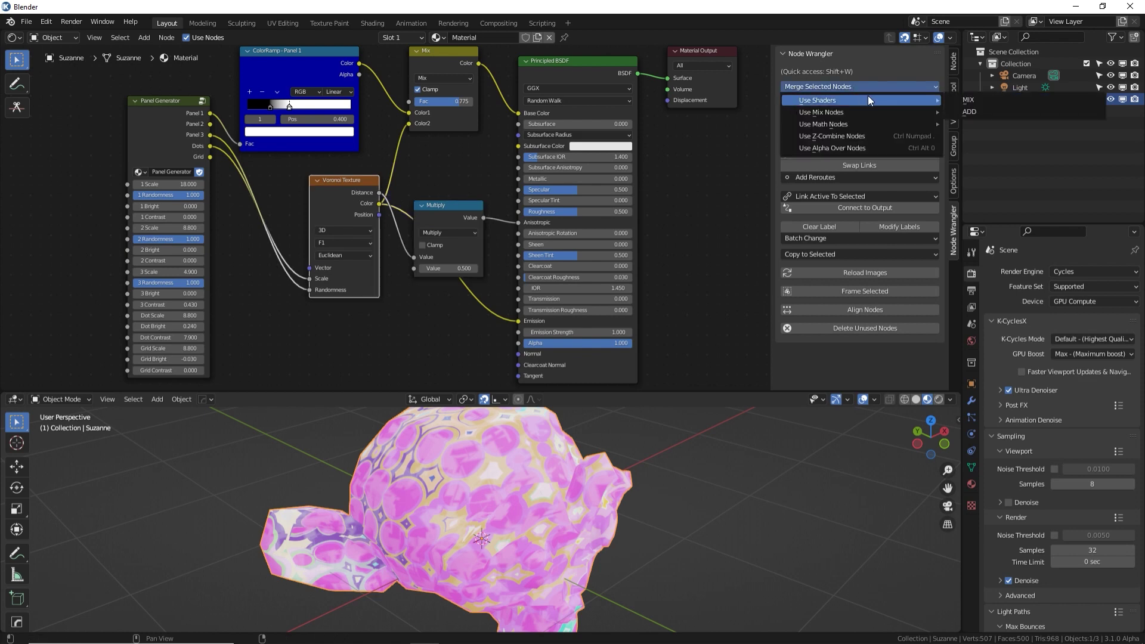
pyautogui.click(986, 109)
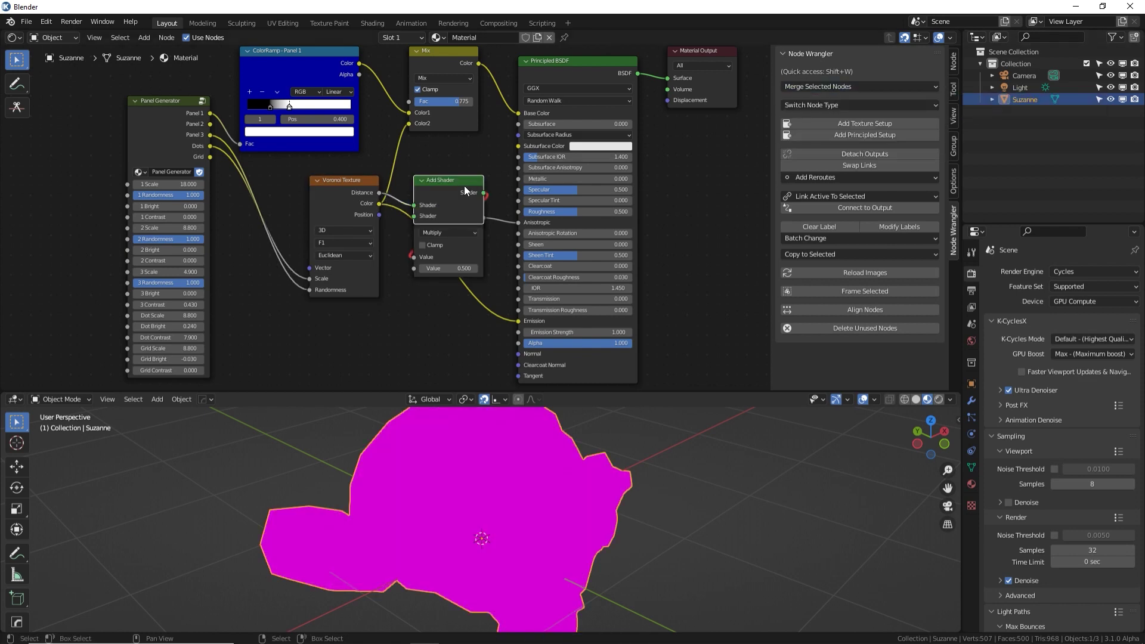
pyautogui.moveTo(457, 185); pyautogui.dragTo(463, 152)
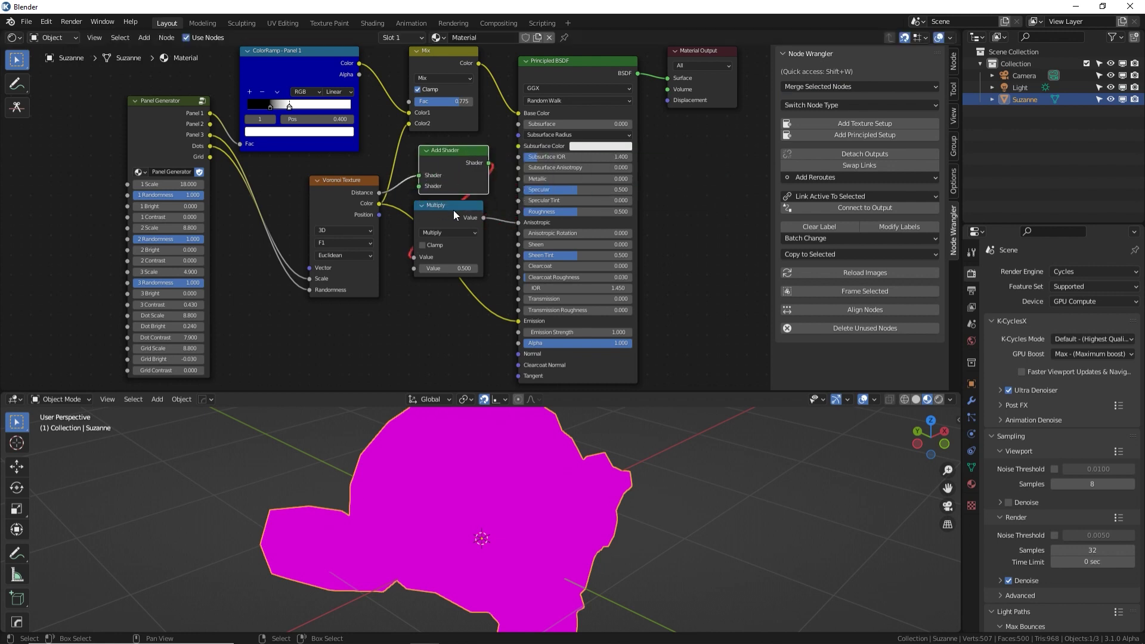
# Dissolve the Add Shader and Multiply nodes so Voronoi Color feeds Emission directly
pyautogui.click(453, 210)
pyautogui.keyDown('shift'); pyautogui.click(467, 161); pyautogui.keyUp('shift')
pyautogui.hotkey('ctrl', 'x')
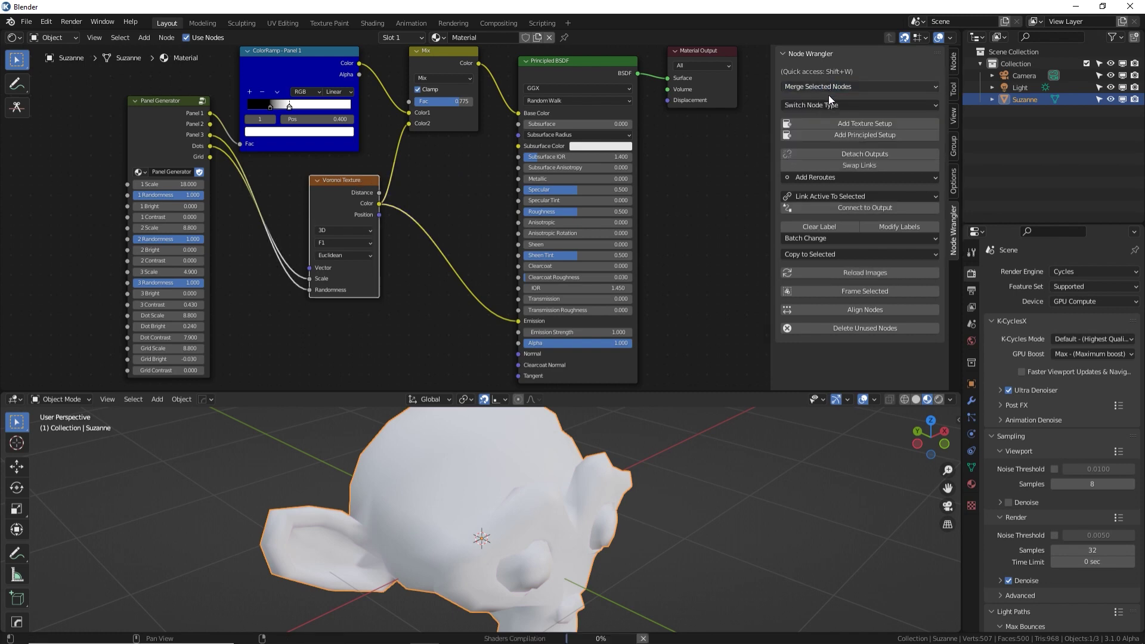
pyautogui.click(828, 104)
# Box-select all shader nodes, align them in a row, copy a label across them, then deselect
pyautogui.moveTo(76, 77); pyautogui.dragTo(579, 246)
pyautogui.click(853, 310)
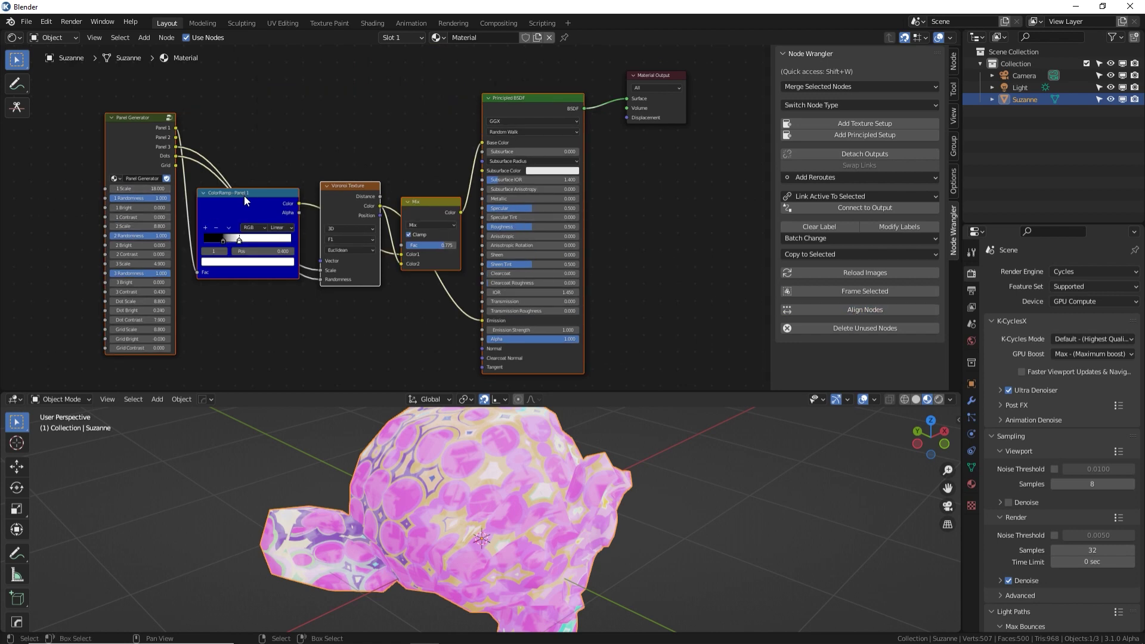
pyautogui.click(900, 227)
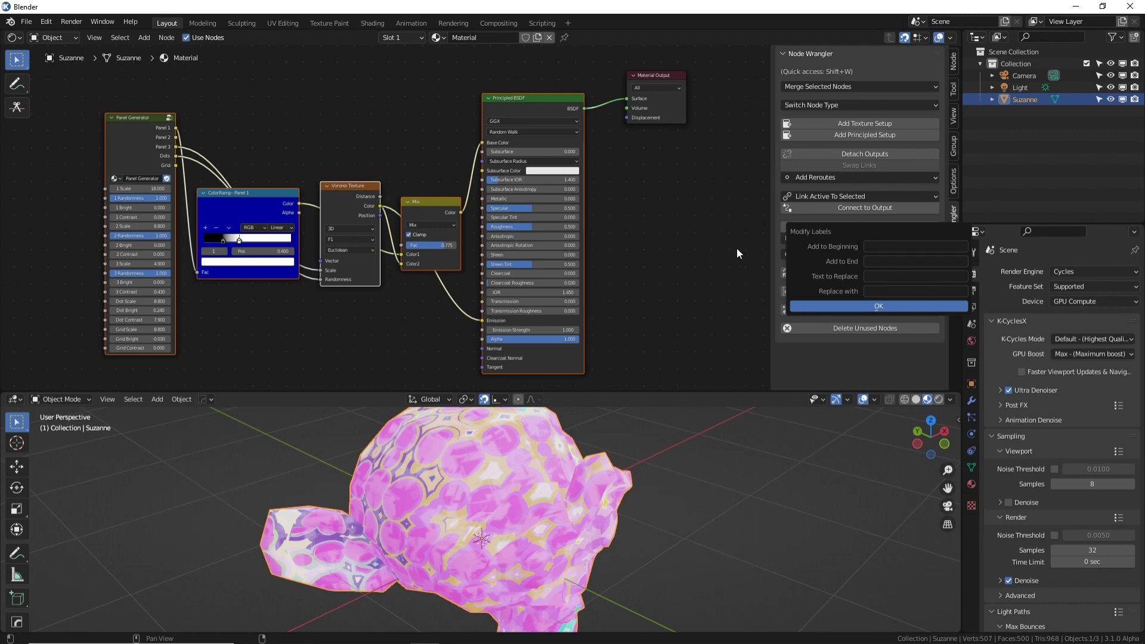
pyautogui.click(844, 254)
pyautogui.moveTo(847, 279)
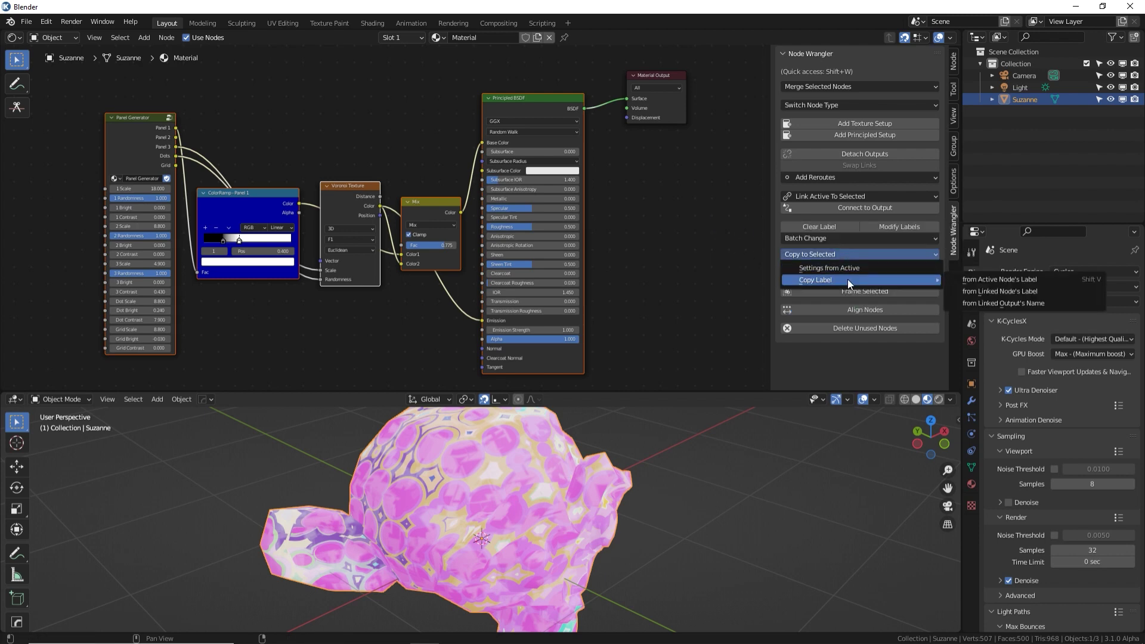
pyautogui.click(990, 283)
pyautogui.click(636, 217)
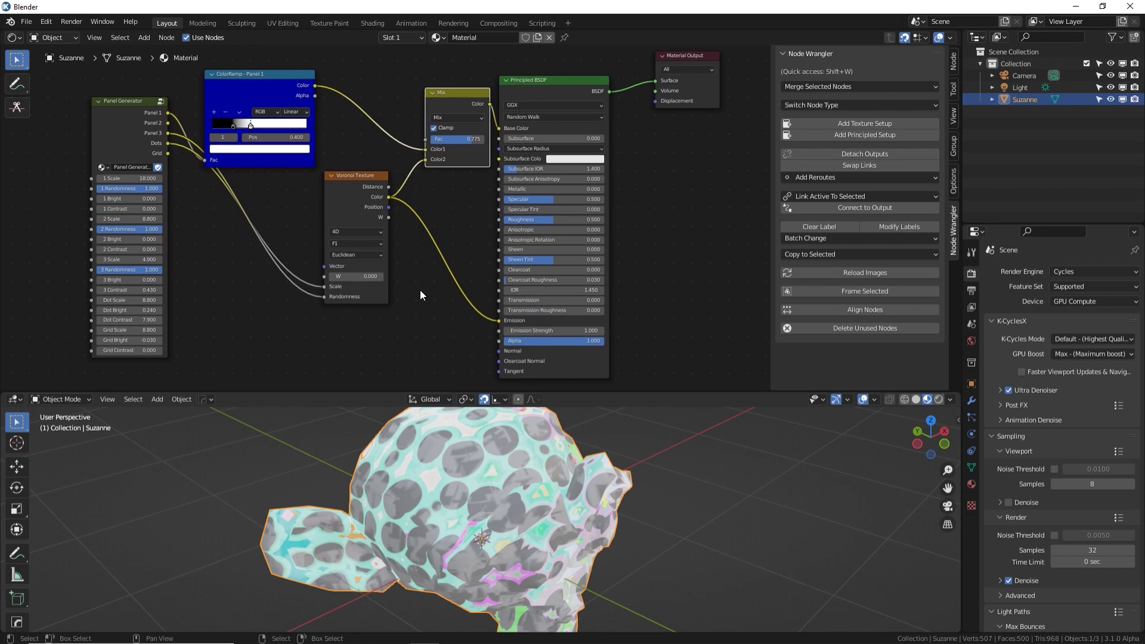
# Make the Voronoi Texture 4D and drag its W value to 87.260
pyautogui.click(420, 290)
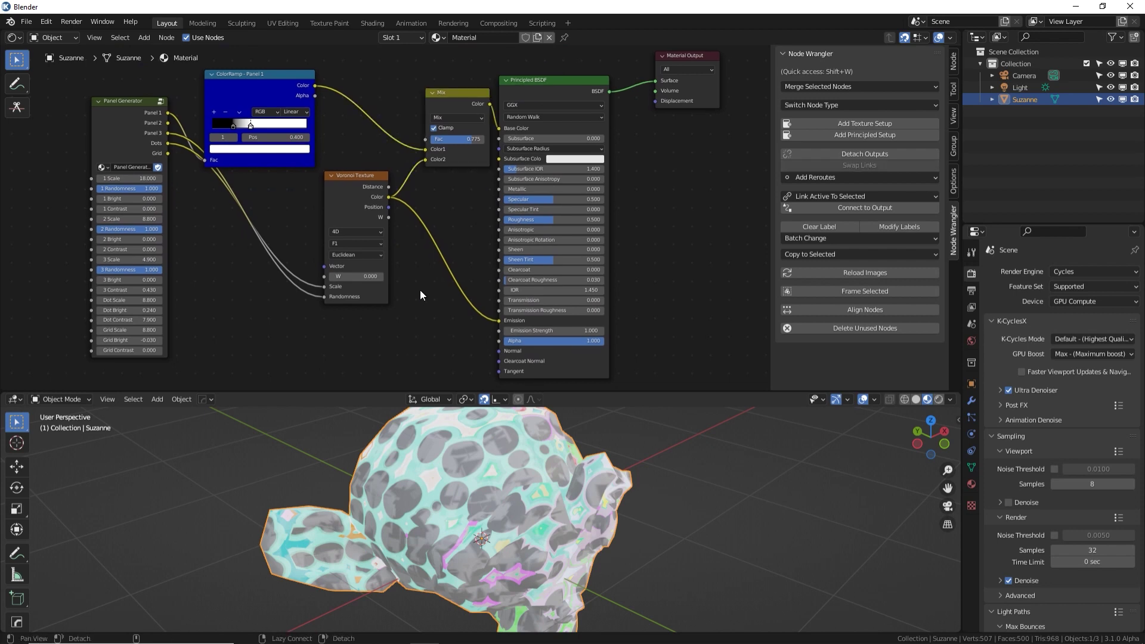
pyautogui.moveTo(420, 290); pyautogui.dragTo(427, 273, button='middle')
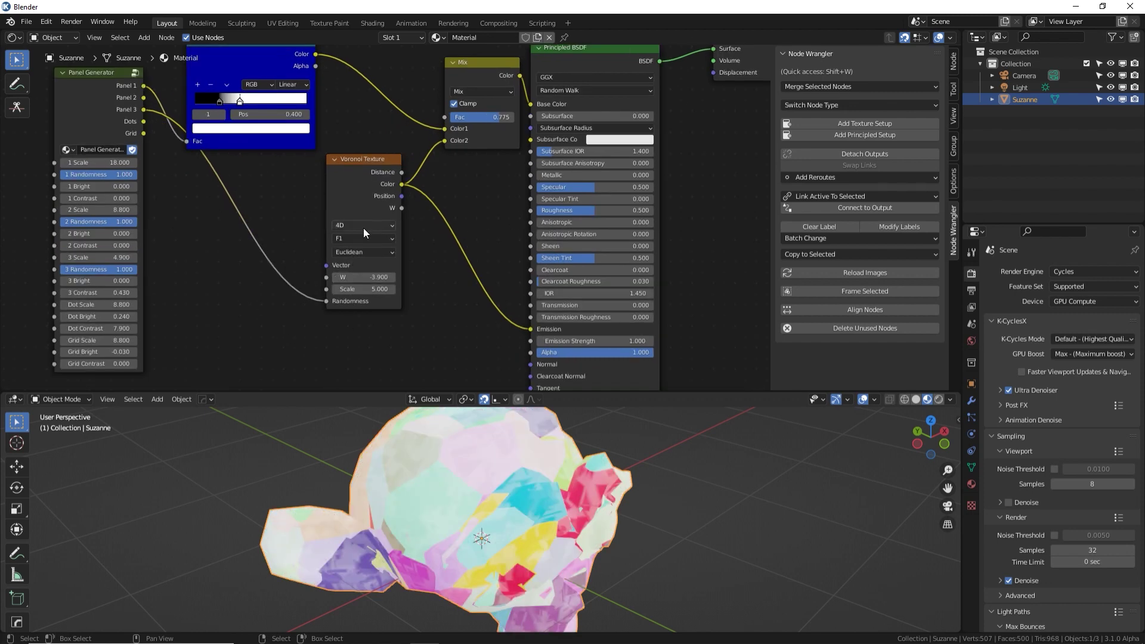
pyautogui.click(364, 225)
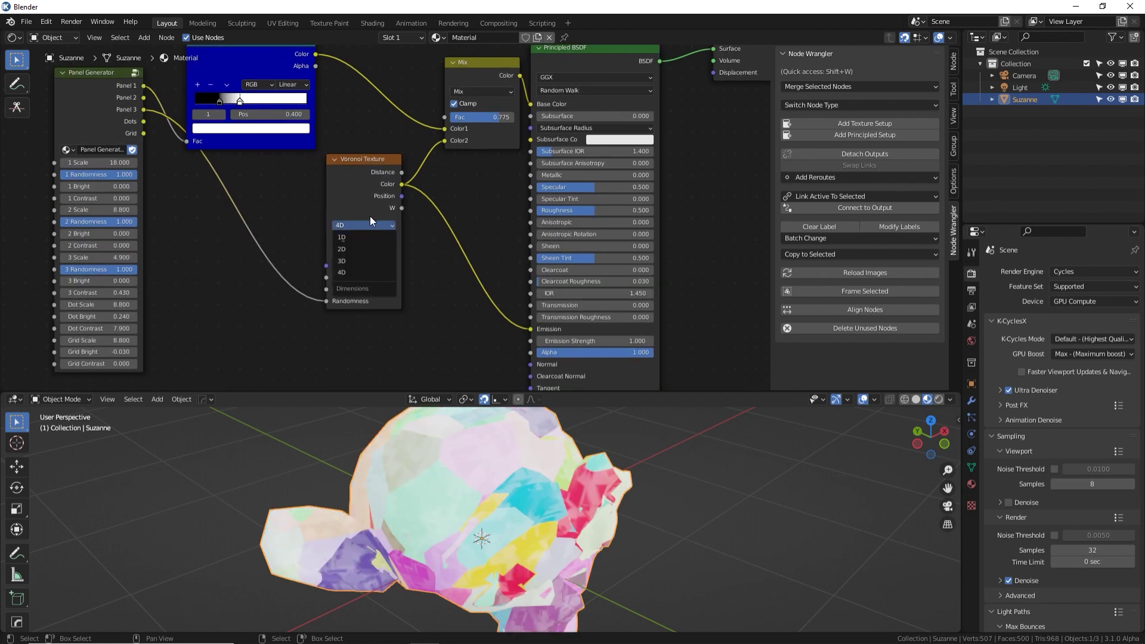
pyautogui.click(356, 273)
pyautogui.moveTo(356, 280); pyautogui.dragTo(377, 265, button='middle')
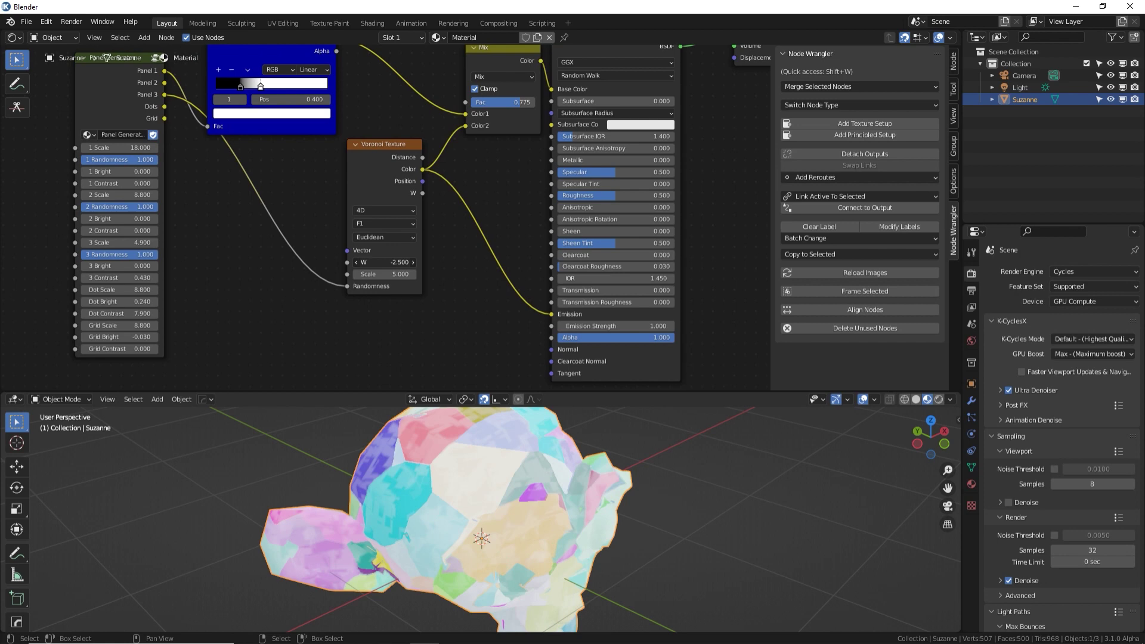
pyautogui.moveTo(385, 262)
pyautogui.mouseDown()
pyautogui.moveTo(511, 263)
pyautogui.moveTo(391, 255)
pyautogui.mouseUp()
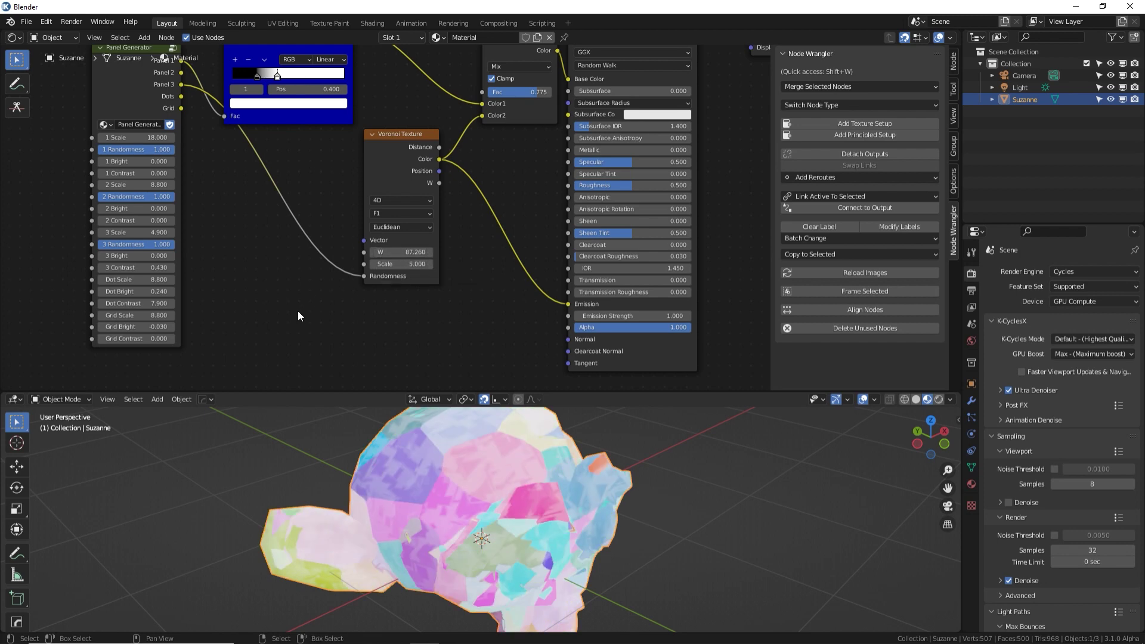
# Add a Value node below the Voronoi and connect its output to the W input
pyautogui.hotkey('shift', 'a')
pyautogui.write('valu')
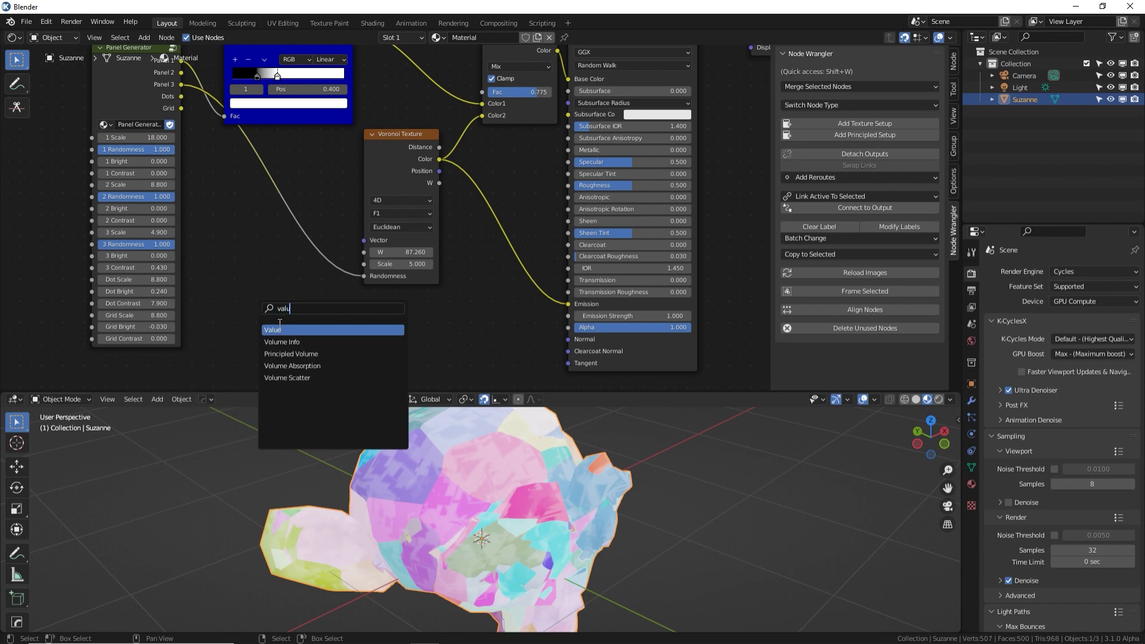
pyautogui.press('Return')
pyautogui.click(301, 313)
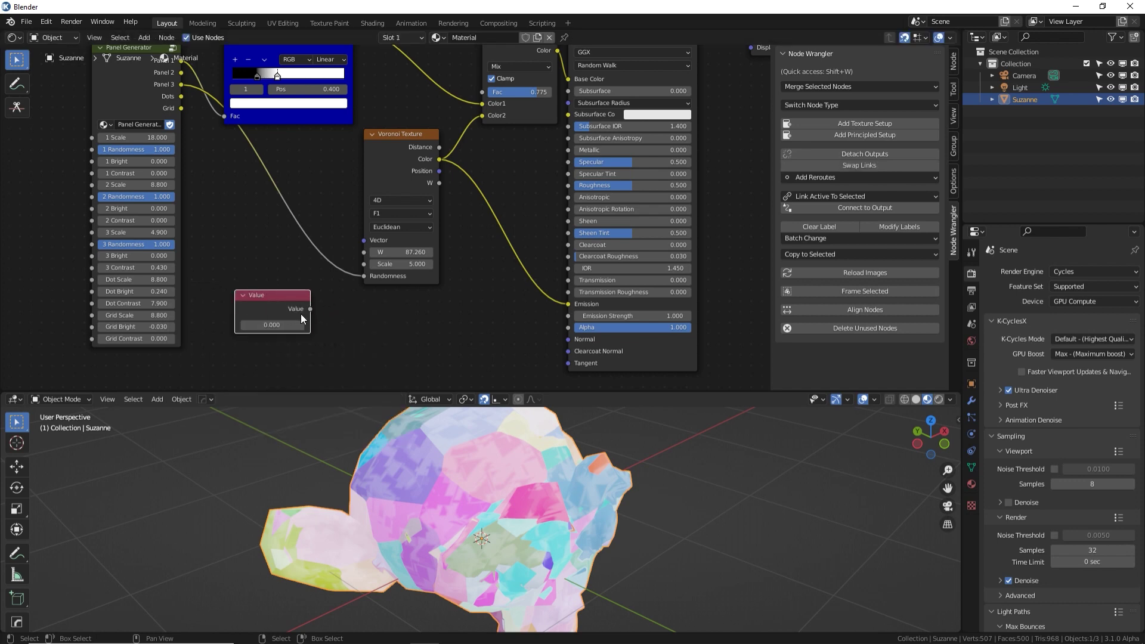
pyautogui.moveTo(311, 309); pyautogui.dragTo(326, 161)
pyautogui.moveTo(372, 239); pyautogui.dragTo(366, 254)
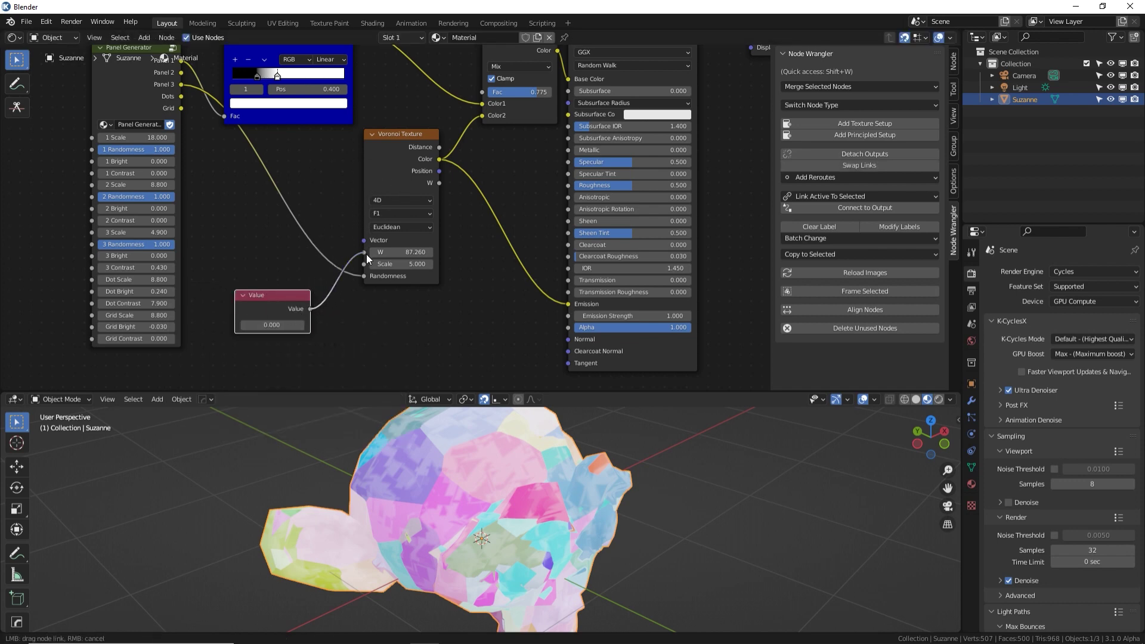
# Drive the Value node with the expression #frame*.01
pyautogui.click(273, 327)
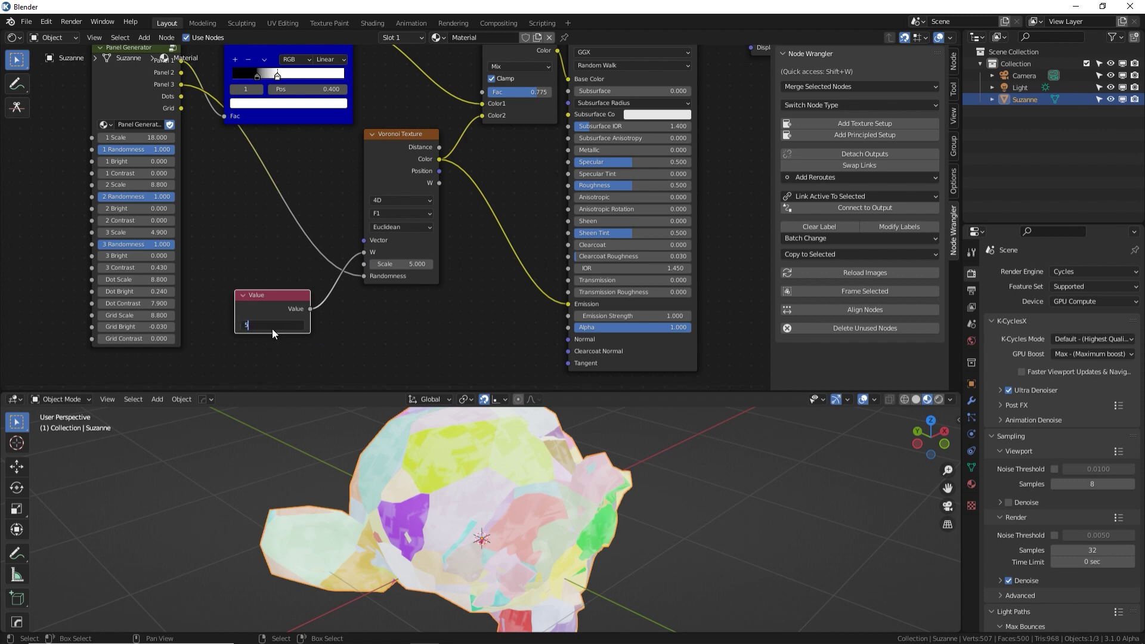
pyautogui.write('5')
pyautogui.press('Return')
pyautogui.moveTo(271, 325); pyautogui.dragTo(328, 325)
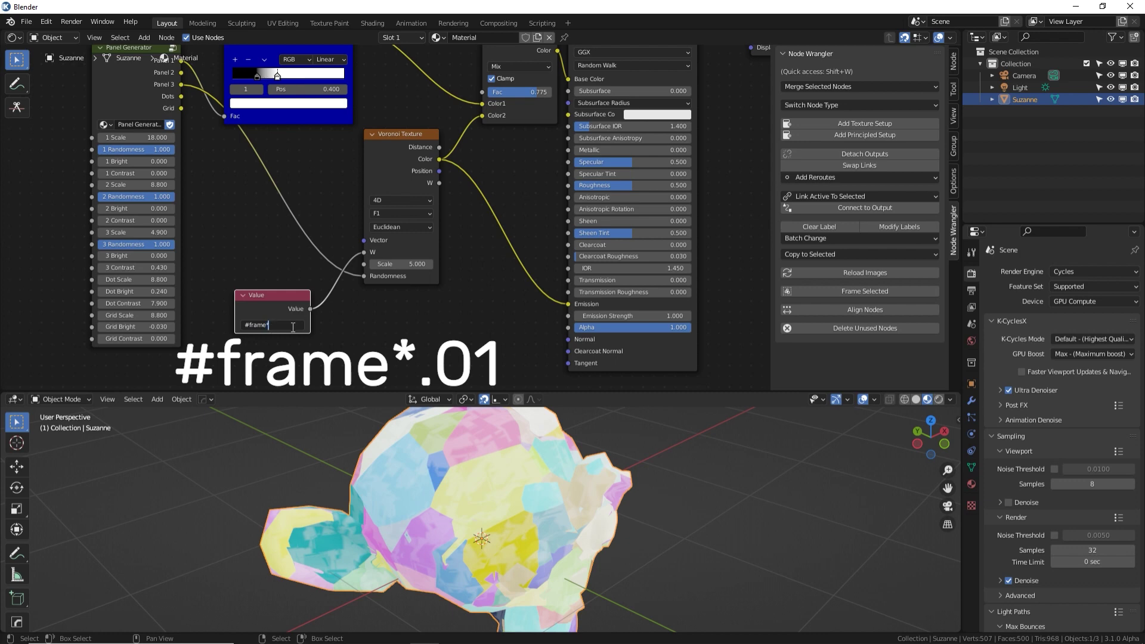
pyautogui.press('Return')
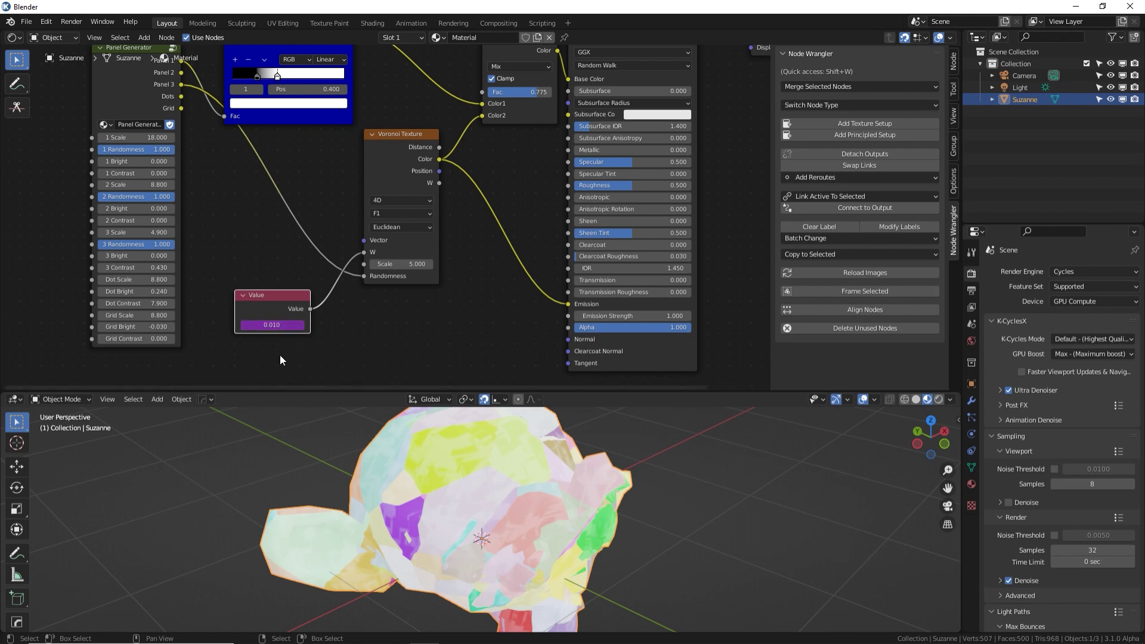
# Play the animation, stop, step back to frame 200 and restart playback
pyautogui.press('space')
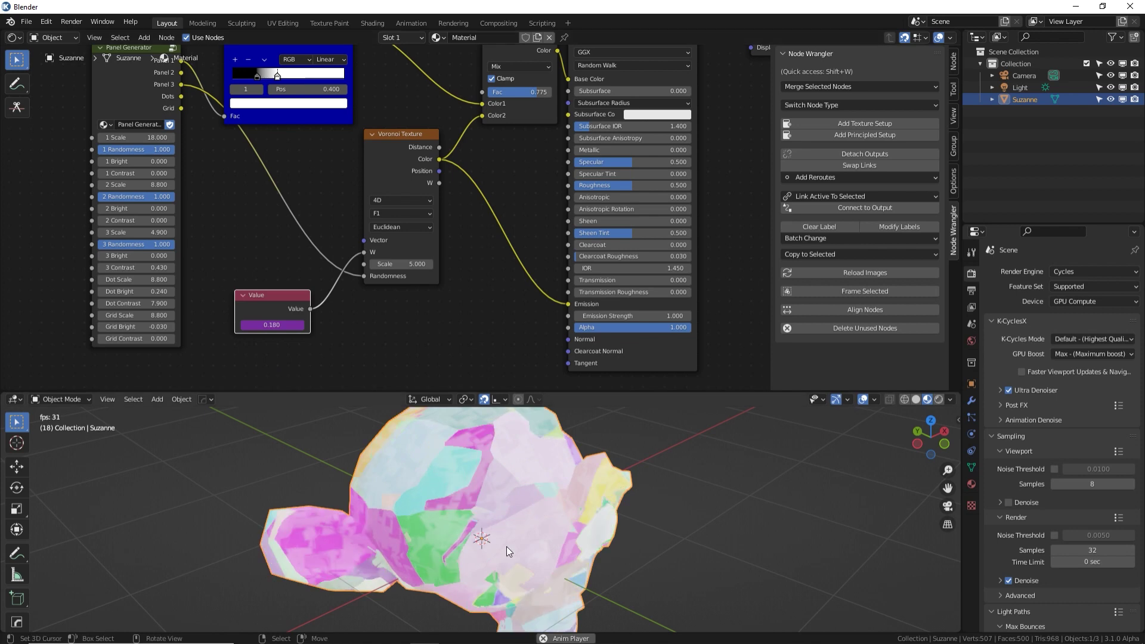
pyautogui.scroll(2, 321, 345)
pyautogui.moveTo(321, 345); pyautogui.dragTo(410, 256, button='middle')
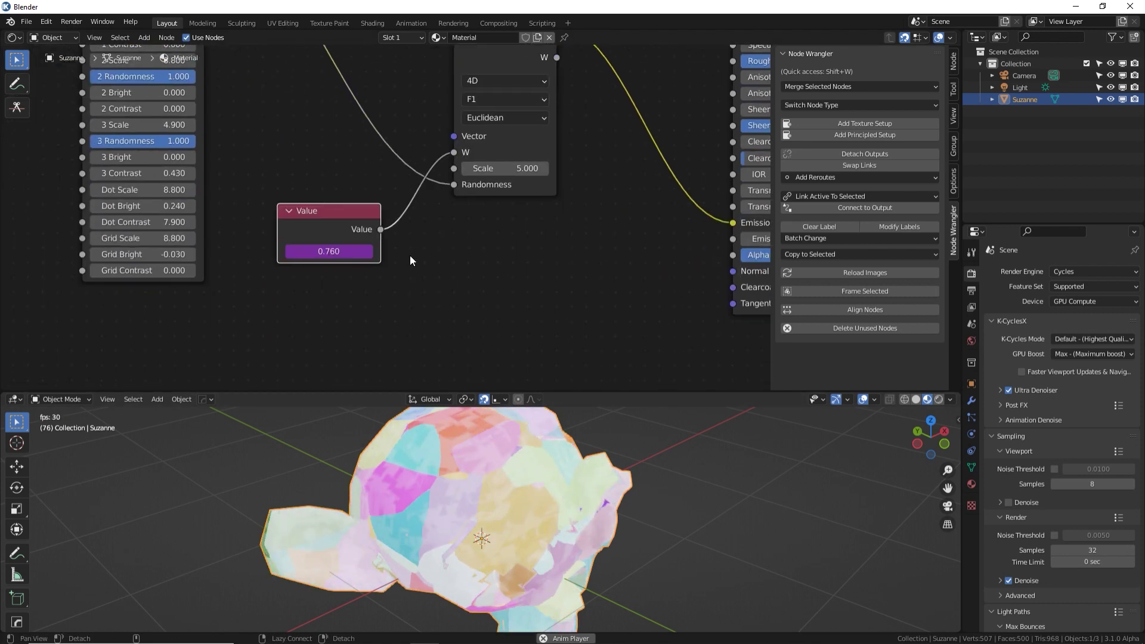
pyautogui.scroll(1, 377, 279)
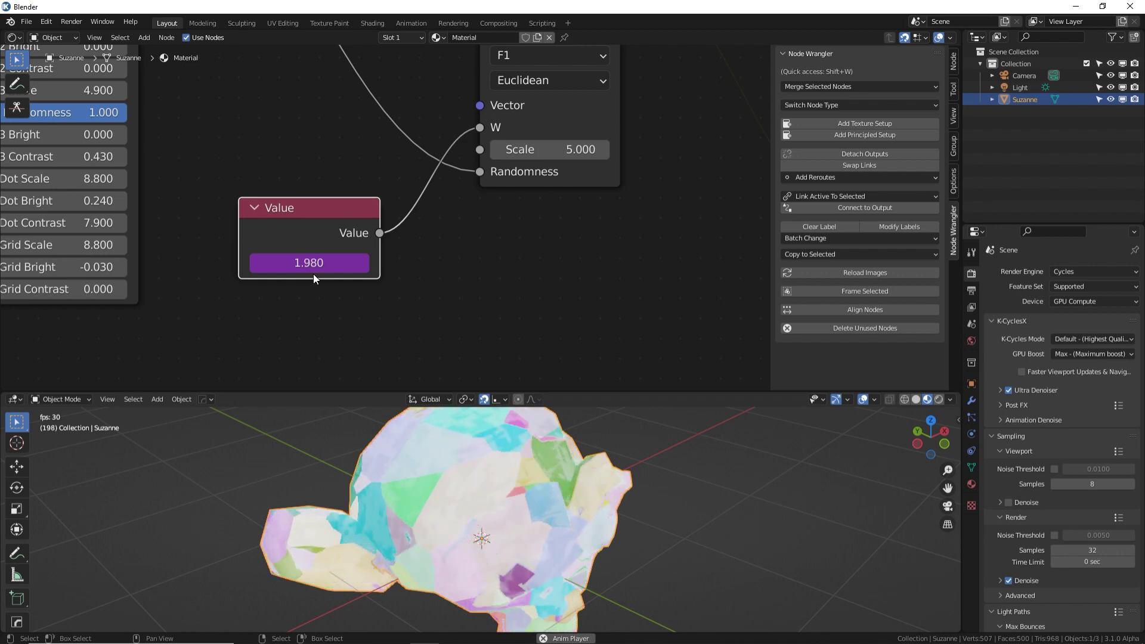
pyautogui.press('space')
pyautogui.press('Left')
pyautogui.press('Left')
pyautogui.press('Left')
pyautogui.press('Left')
pyautogui.press('Left')
pyautogui.press('Left')
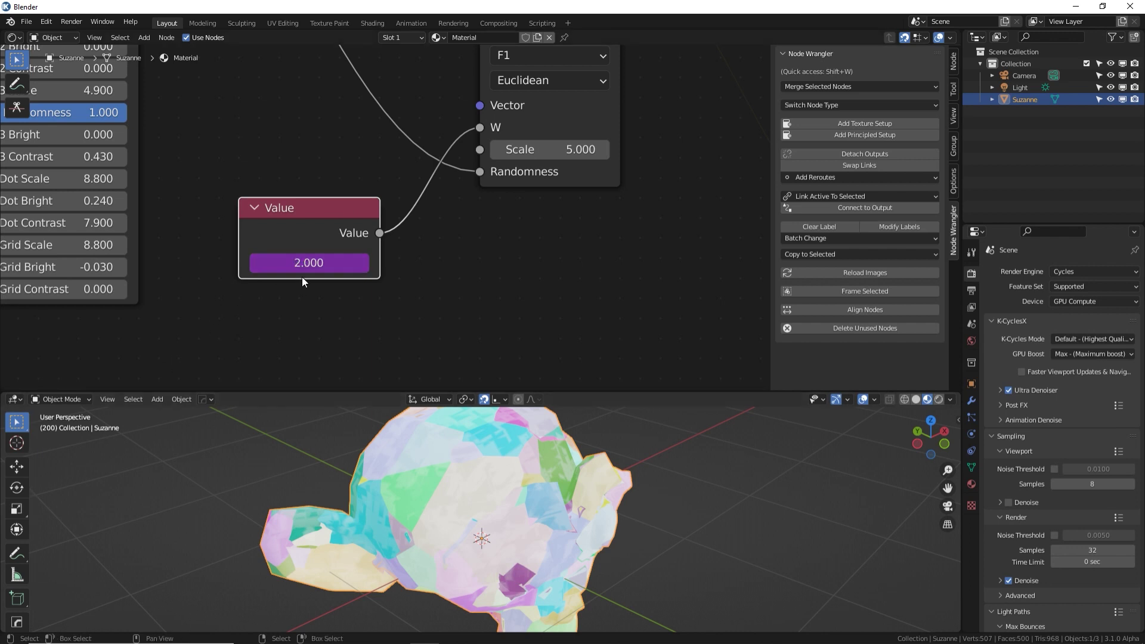
pyautogui.press('space')
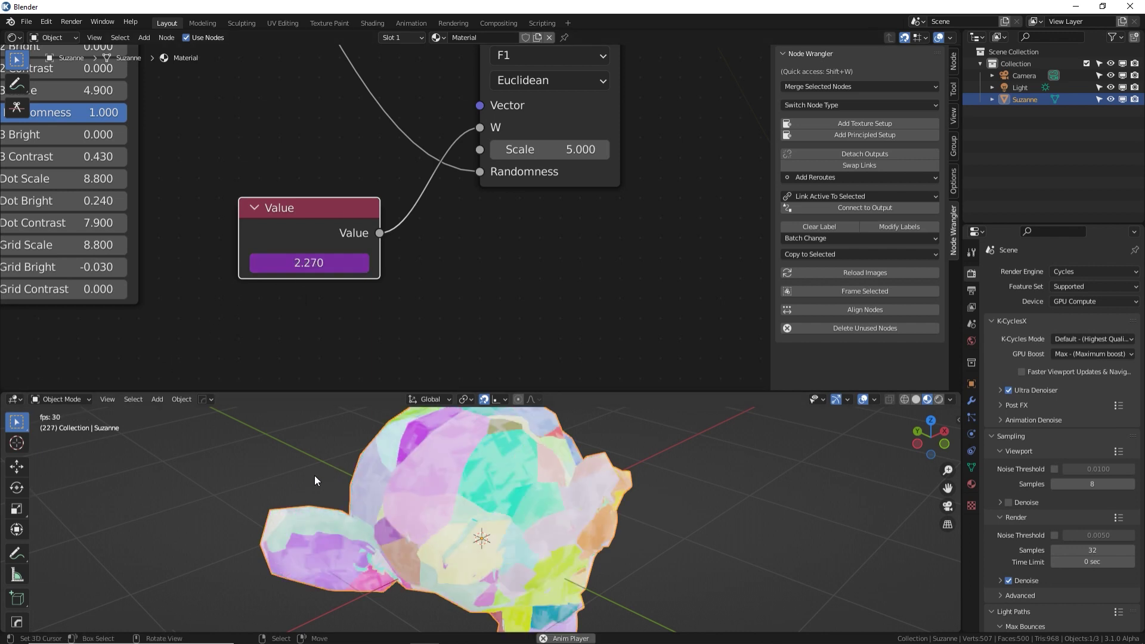
# Change the driver expression to frame*.04 so the pattern animates faster
pyautogui.click(336, 263)
pyautogui.click(340, 263)
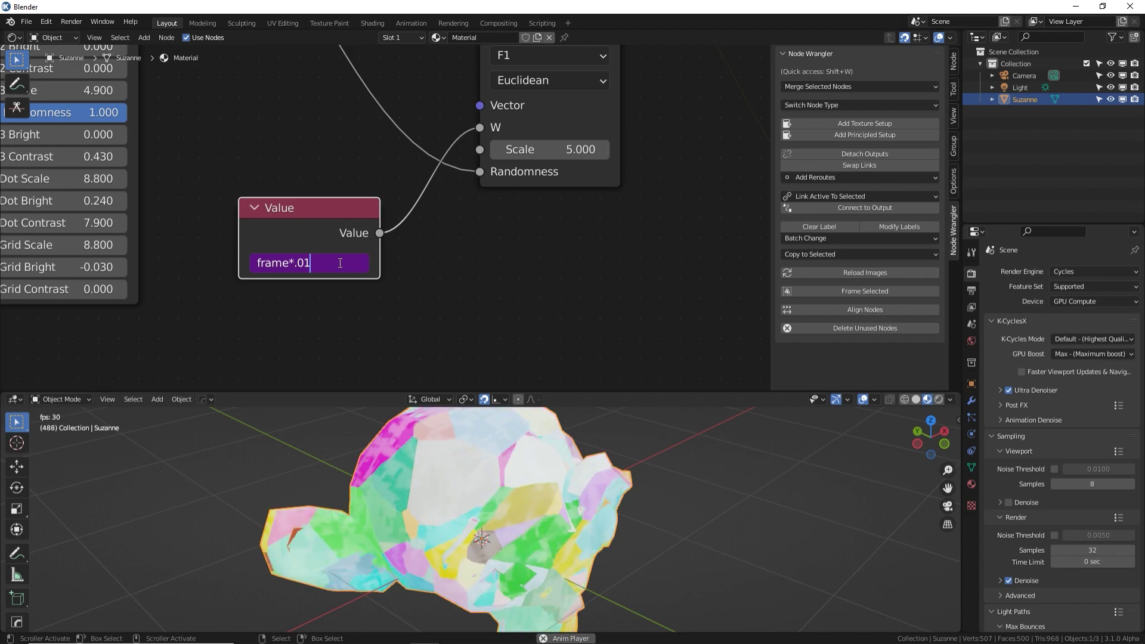
pyautogui.press('Return')
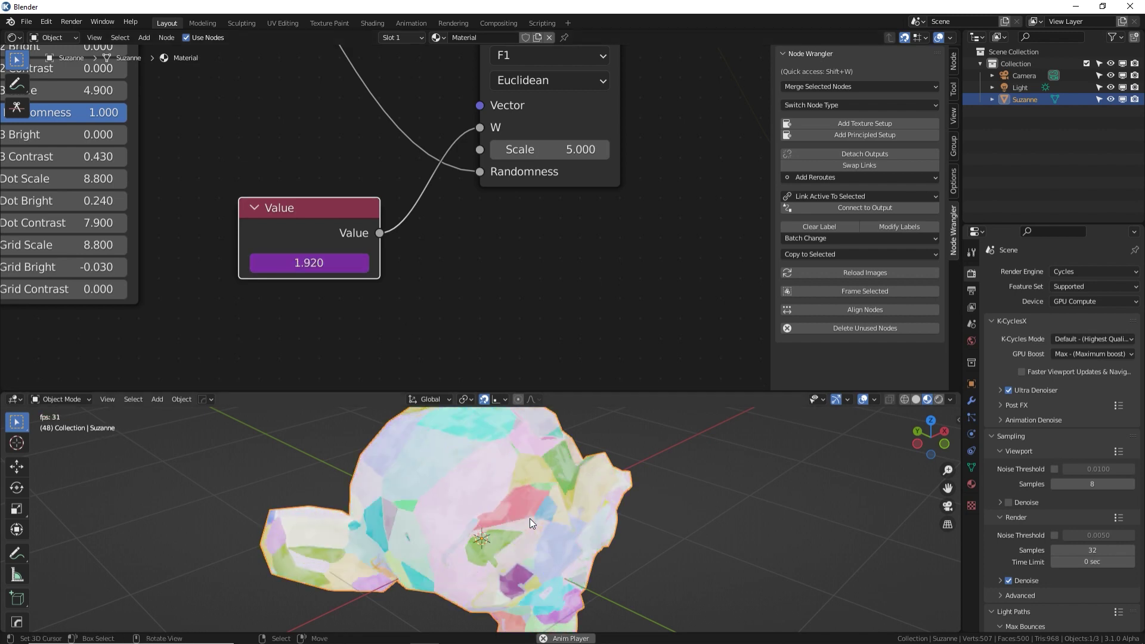
pyautogui.scroll(-3, 530, 518)
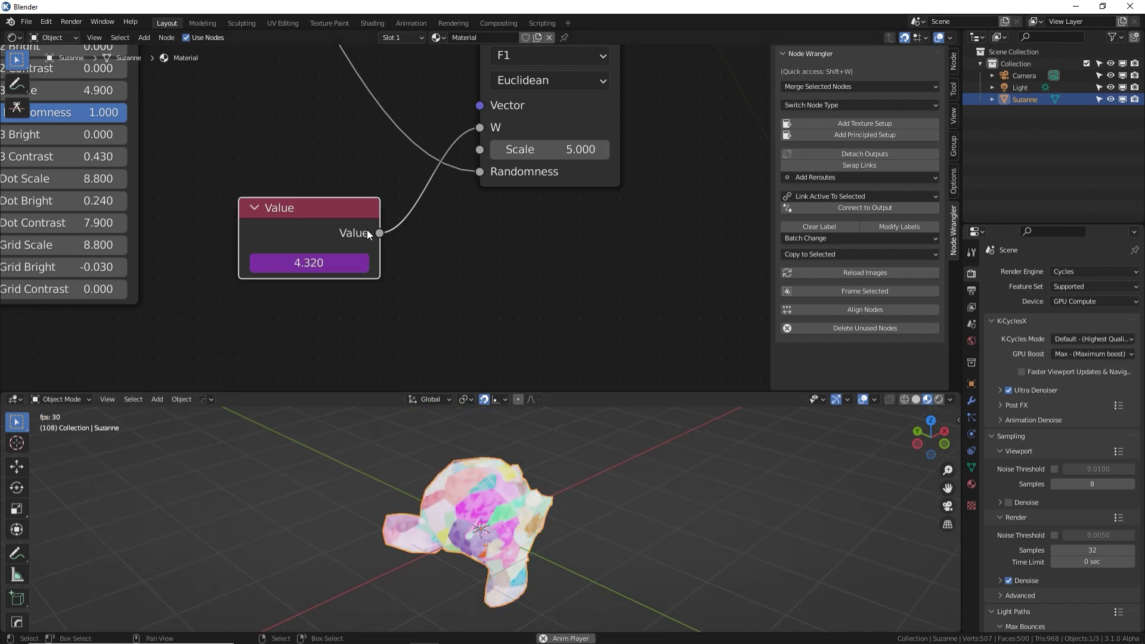
pyautogui.moveTo(467, 227); pyautogui.dragTo(428, 267, button='middle')
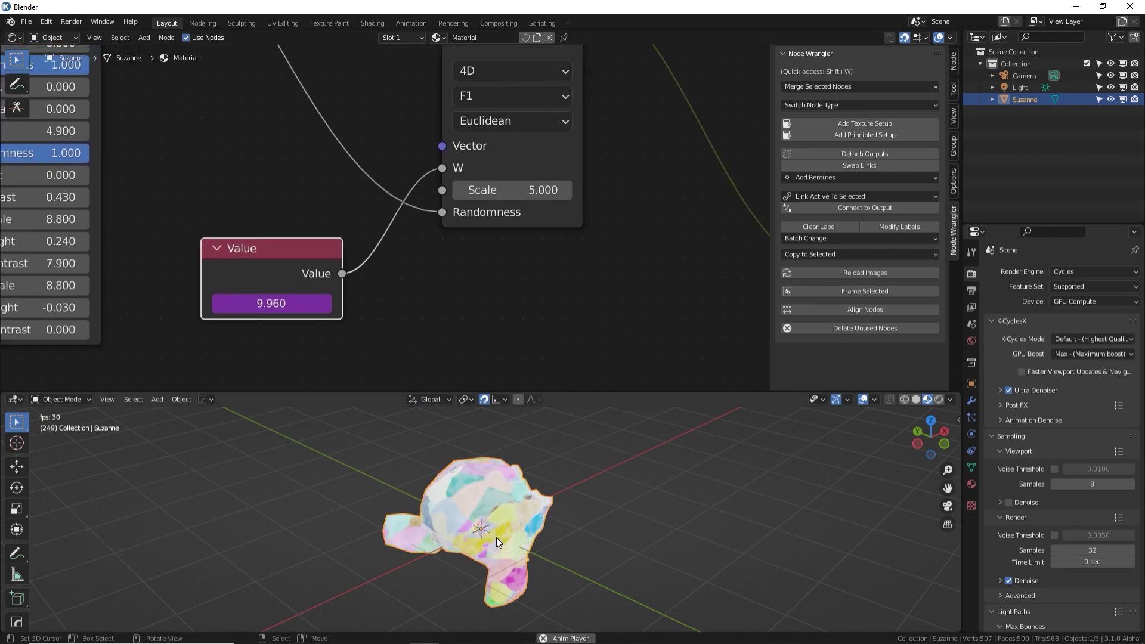
pyautogui.moveTo(509, 535); pyautogui.dragTo(481, 524, button='middle')
pyautogui.scroll(3, 482, 524)
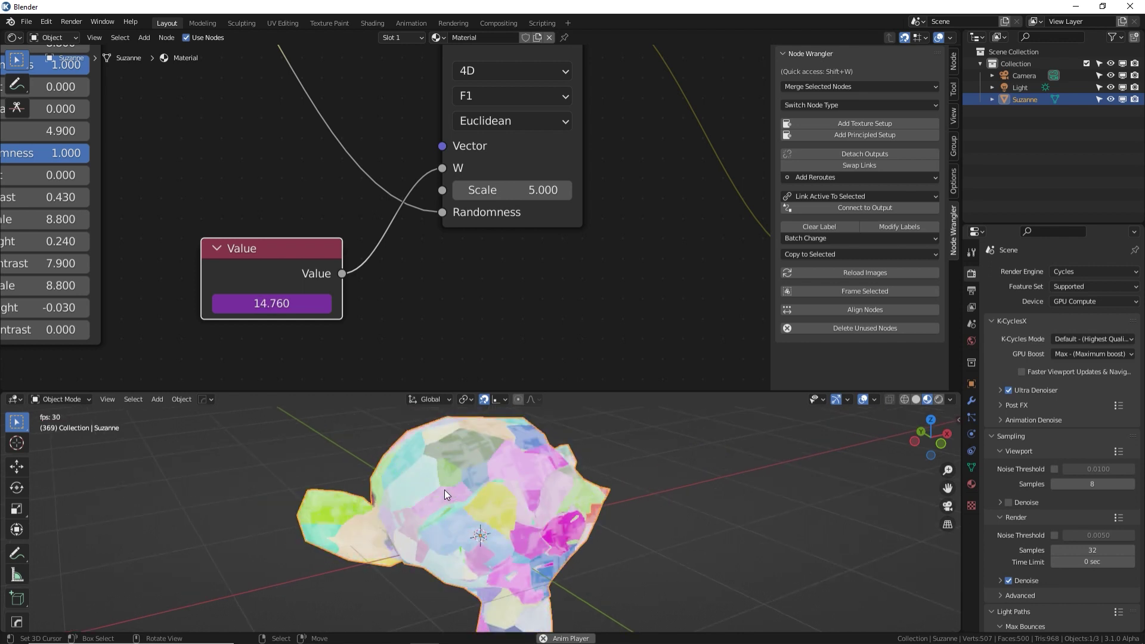
# Edit the driver expression from frame*.04 to frame*.001 while playback continues
pyautogui.click(305, 302)
pyautogui.press('BackSpace')
pyautogui.write('01')
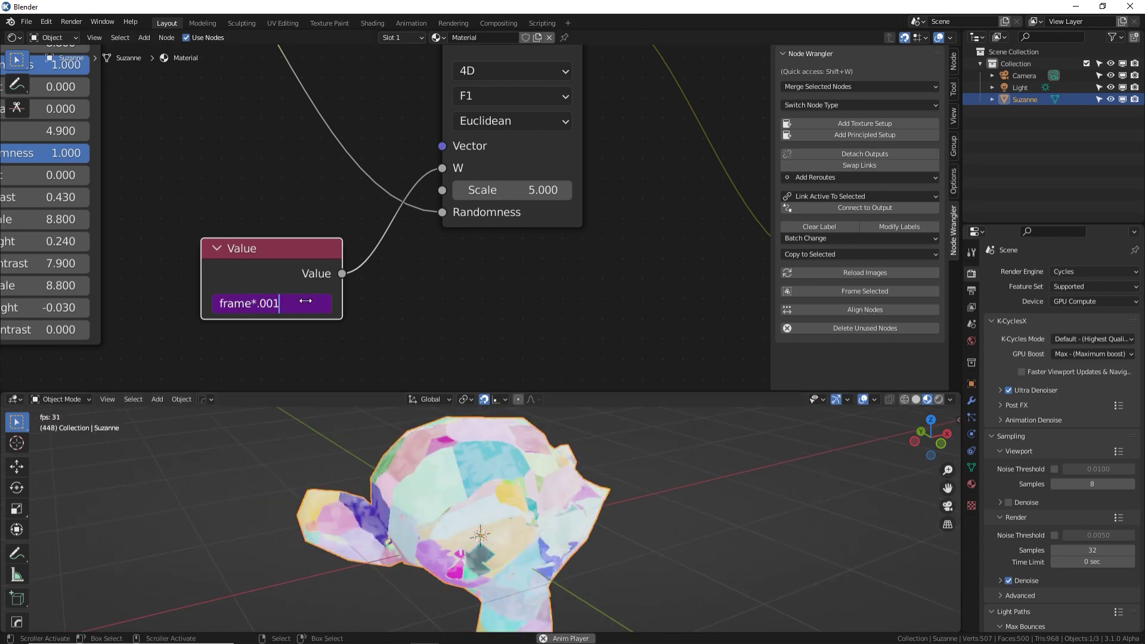
pyautogui.press('Return')
pyautogui.scroll(4, 393, 496)
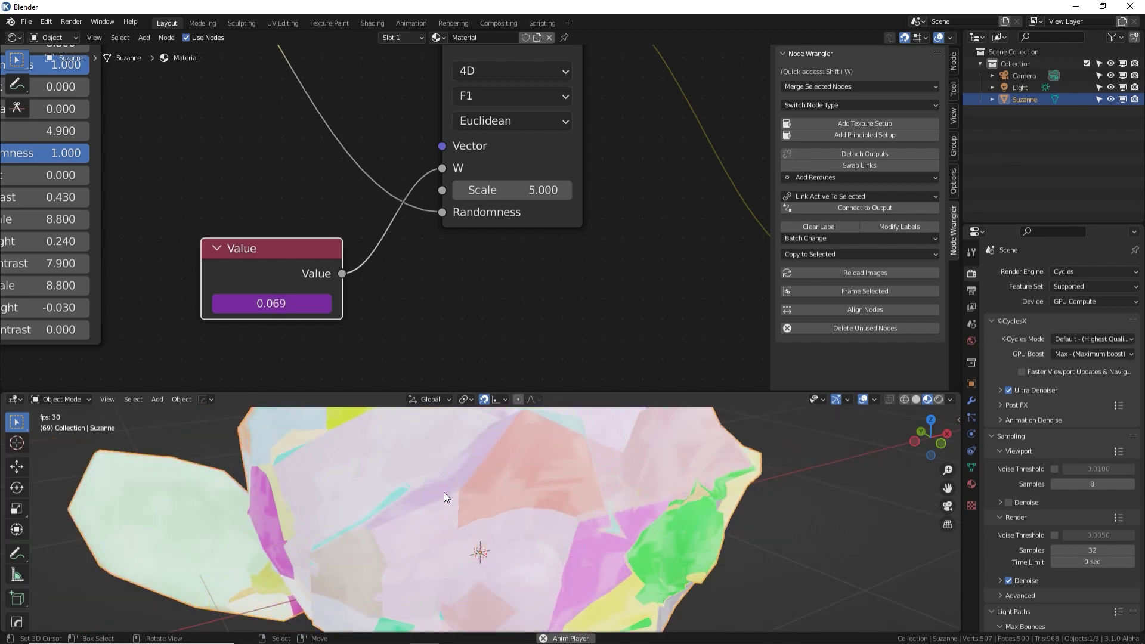
pyautogui.scroll(-4, 513, 503)
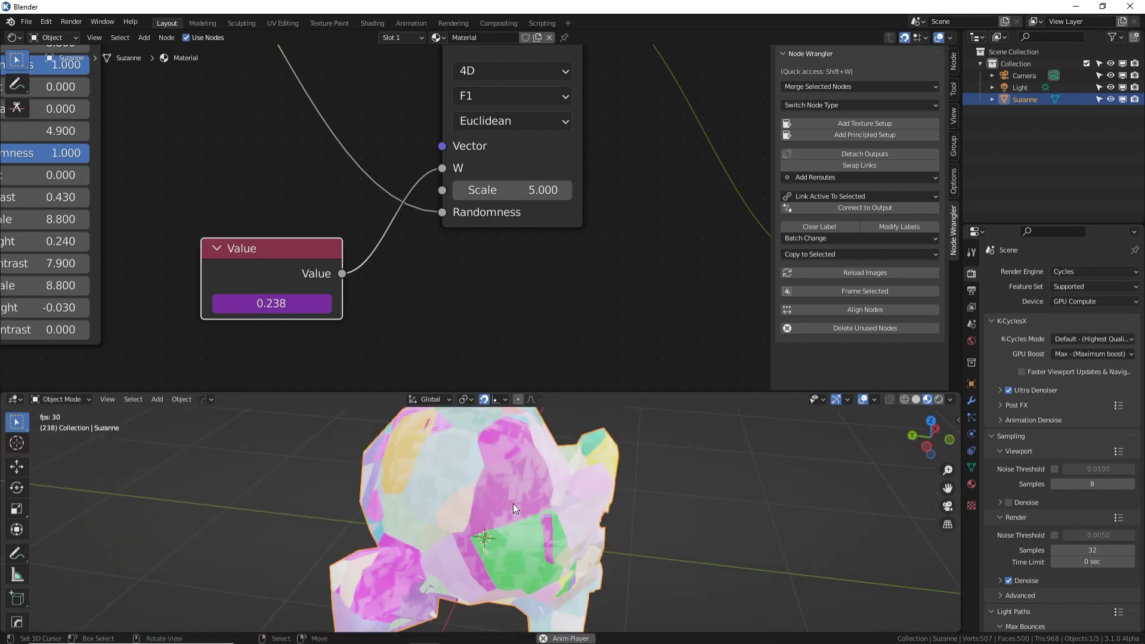